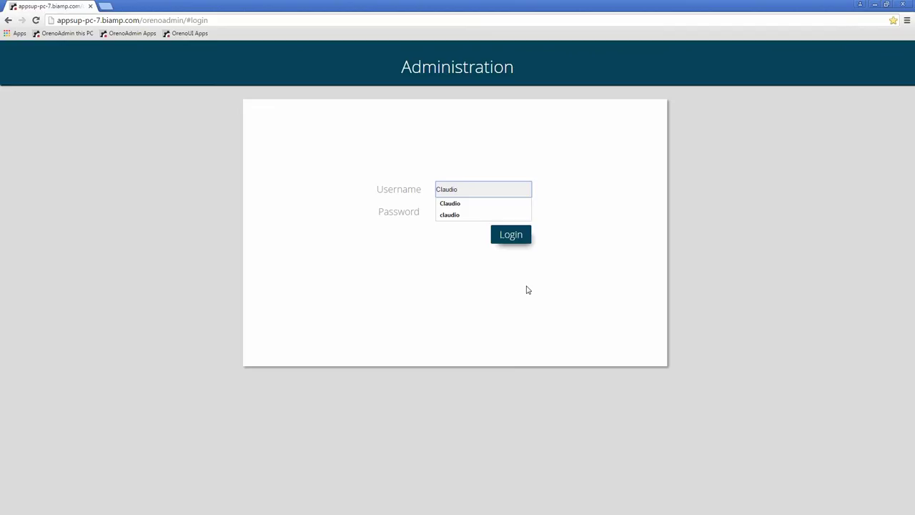
Sign in to Oreno Admin with the account password and view the About page
key("Tab")
type("••••••")
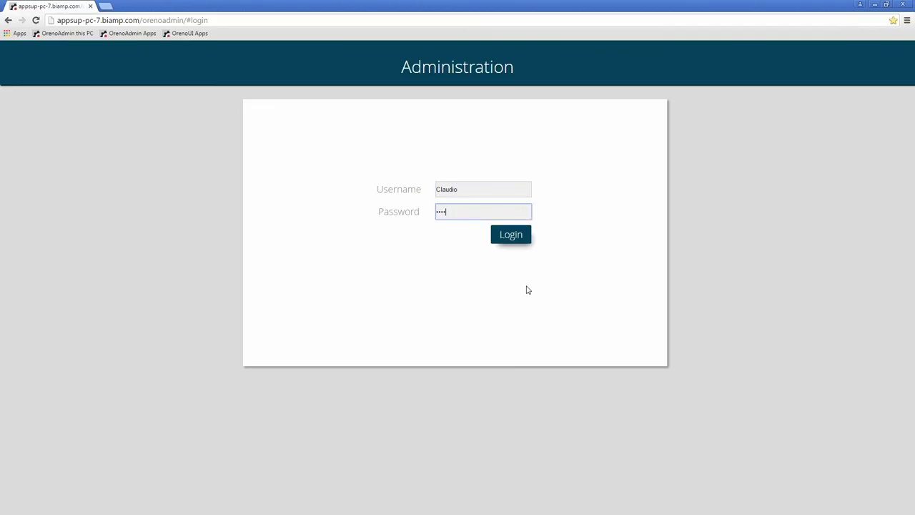
left_click(517, 240)
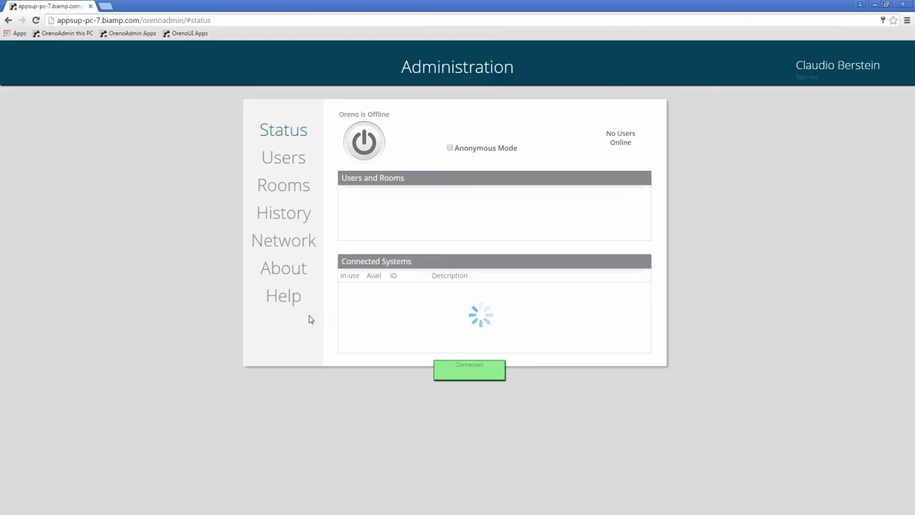
left_click(279, 275)
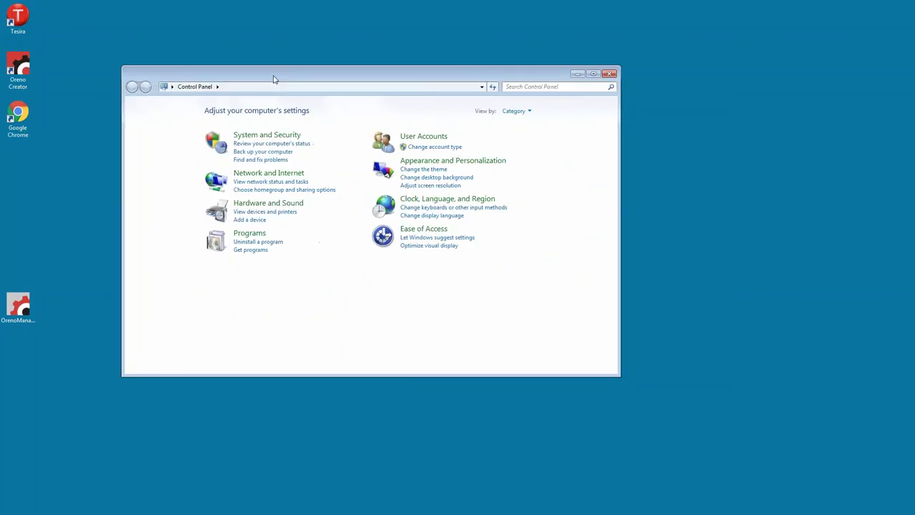
Remove Oreno Manager through Programs and Features, running its uninstall wizard to completion
left_click(254, 242)
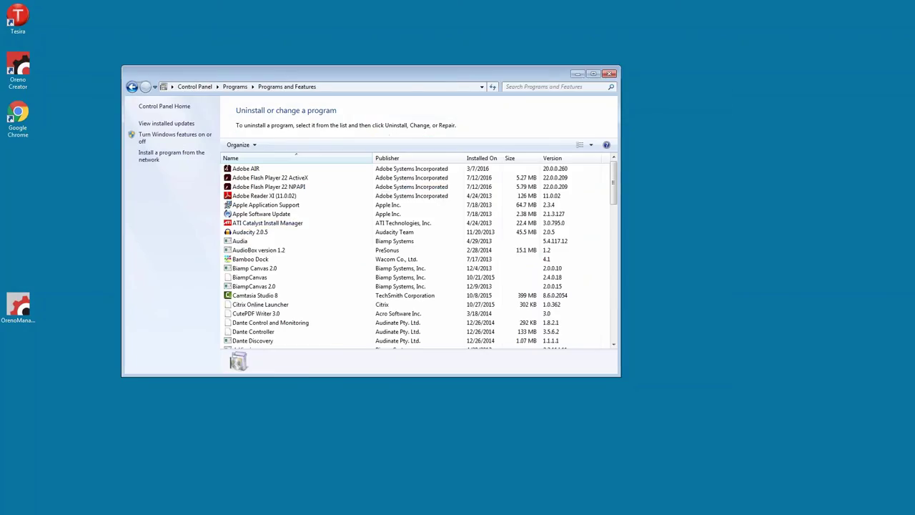
scroll(365, 251, "down", 11)
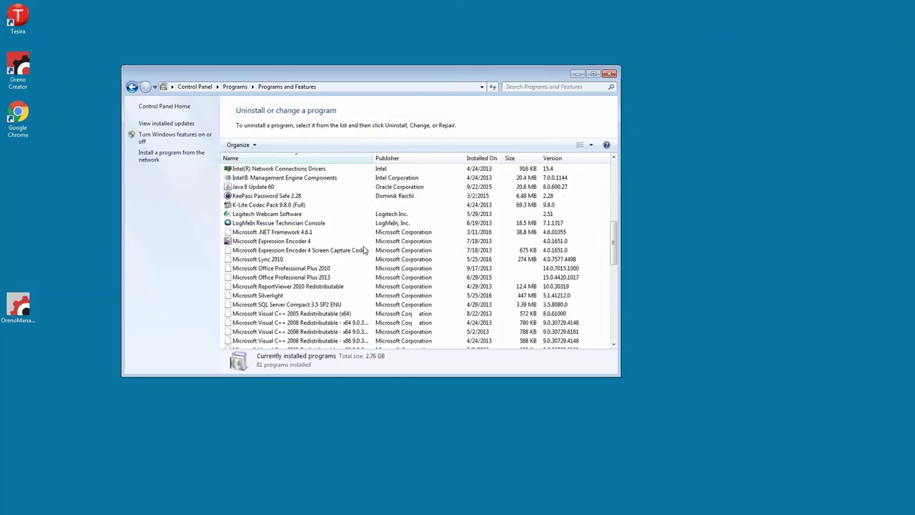
scroll(365, 249, "down", 6)
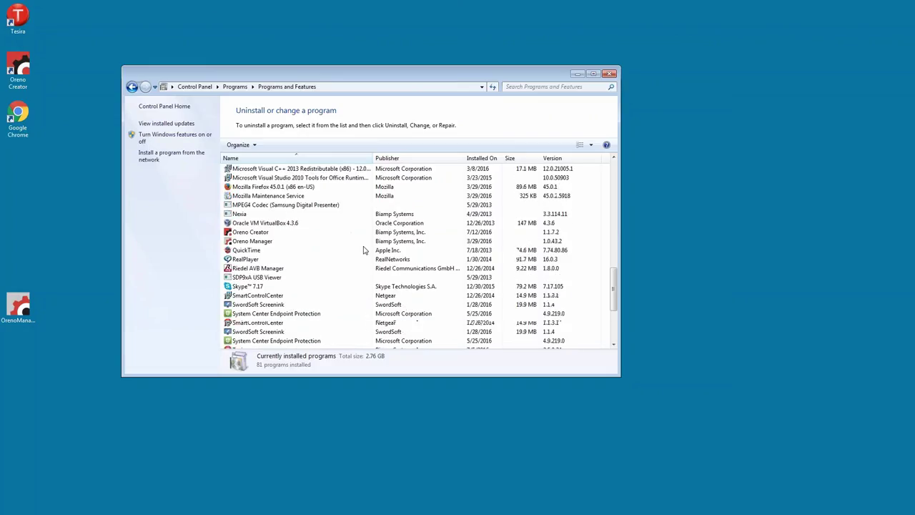
left_click(259, 243)
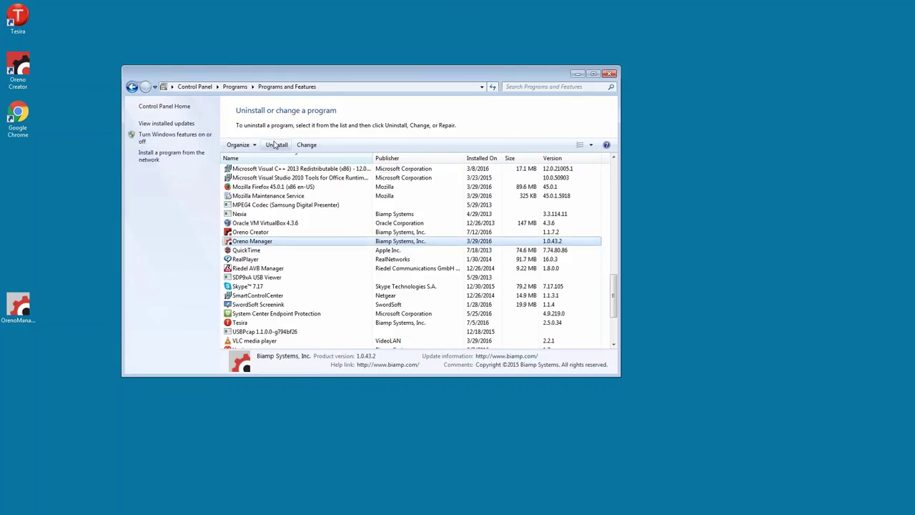
left_click(276, 145)
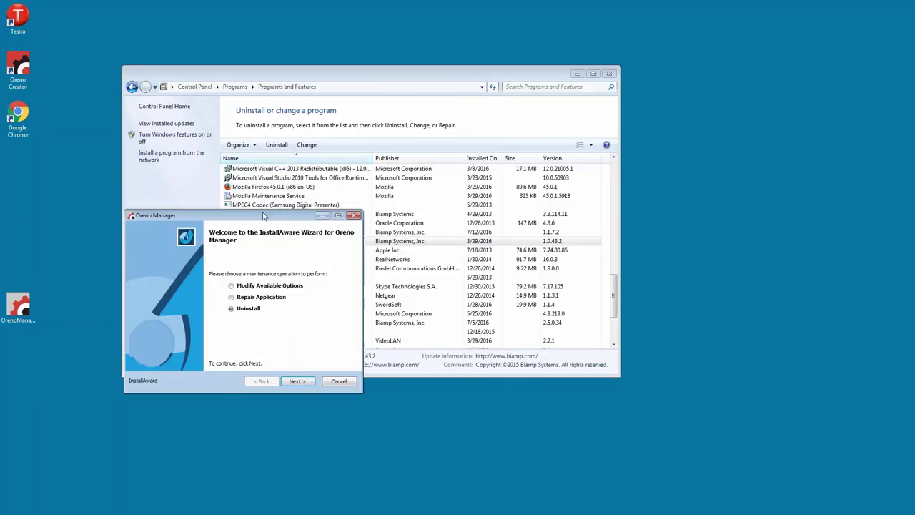
left_click(301, 381)
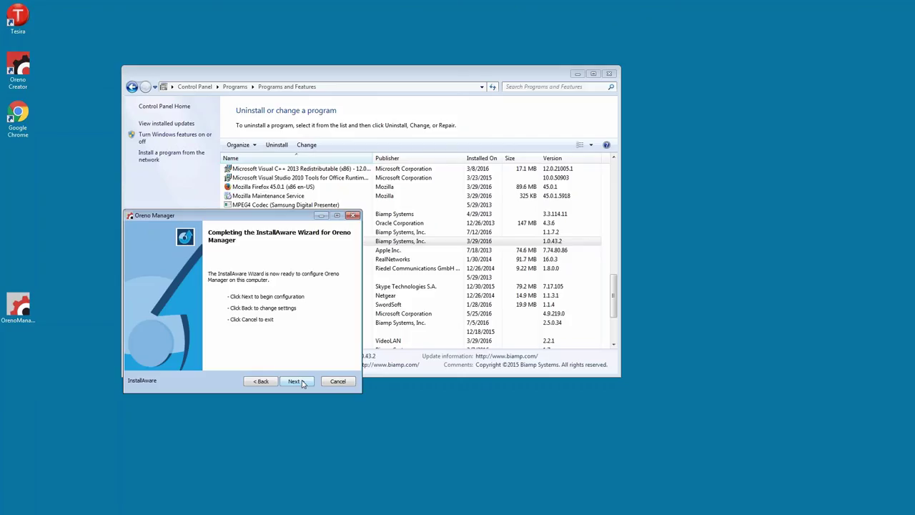
left_click(295, 381)
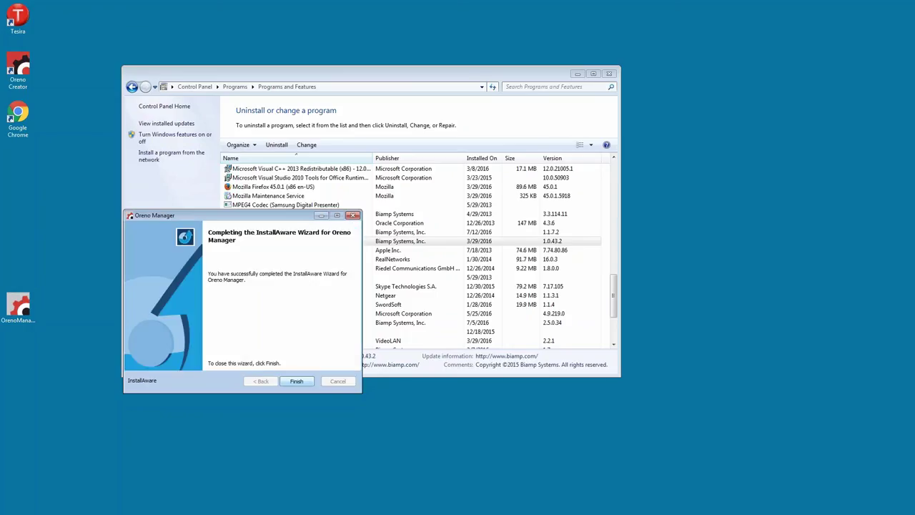
key("Return")
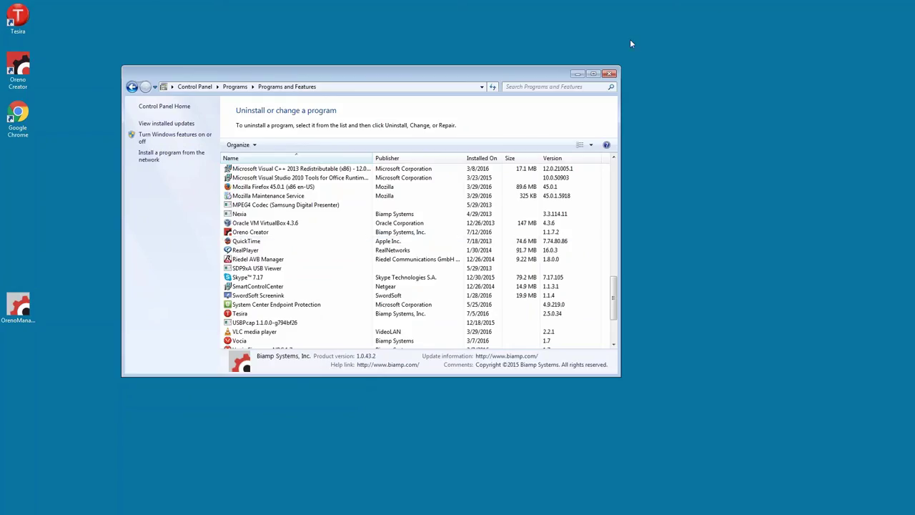
Close Control Panel and launch the OrenoManagerSetup installer past its welcome page
left_click(611, 75)
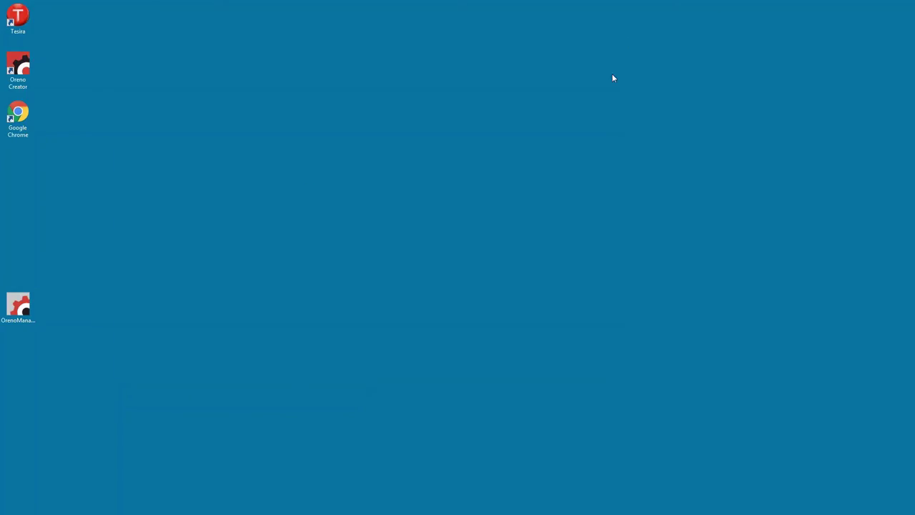
left_click(21, 311)
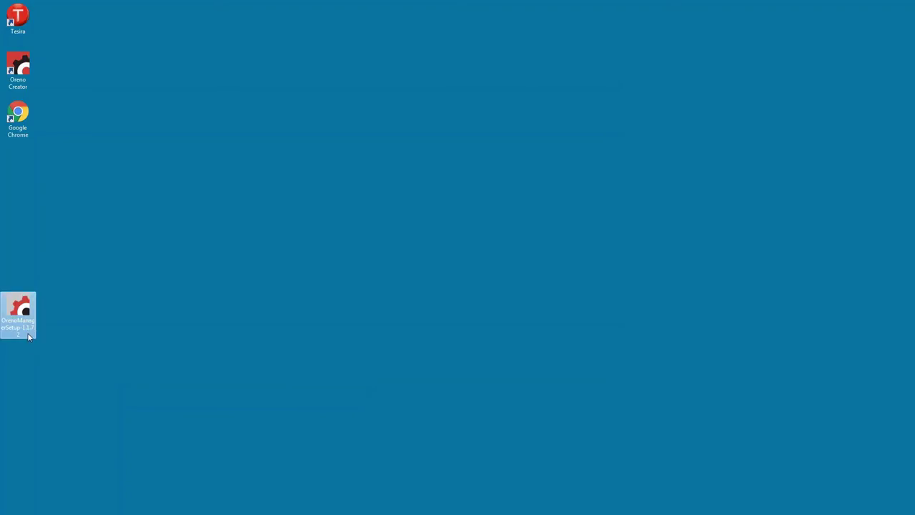
double_click(19, 309)
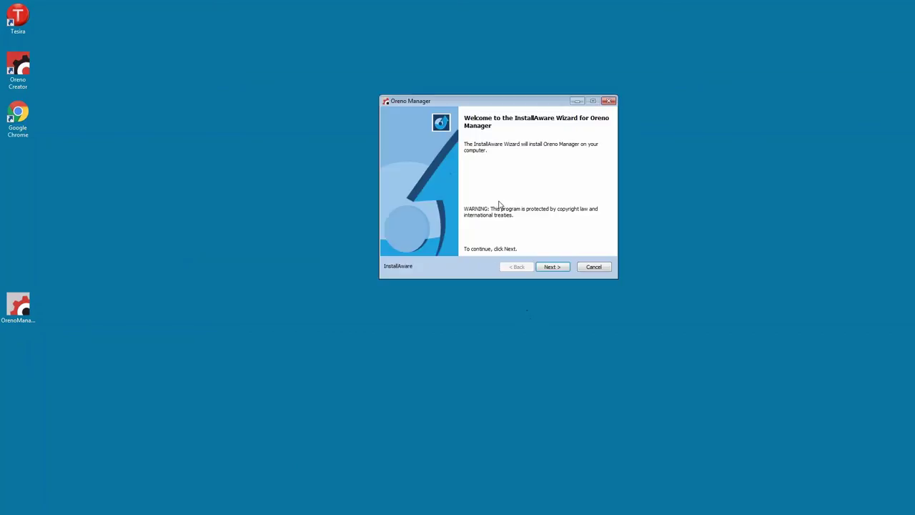
left_click(552, 267)
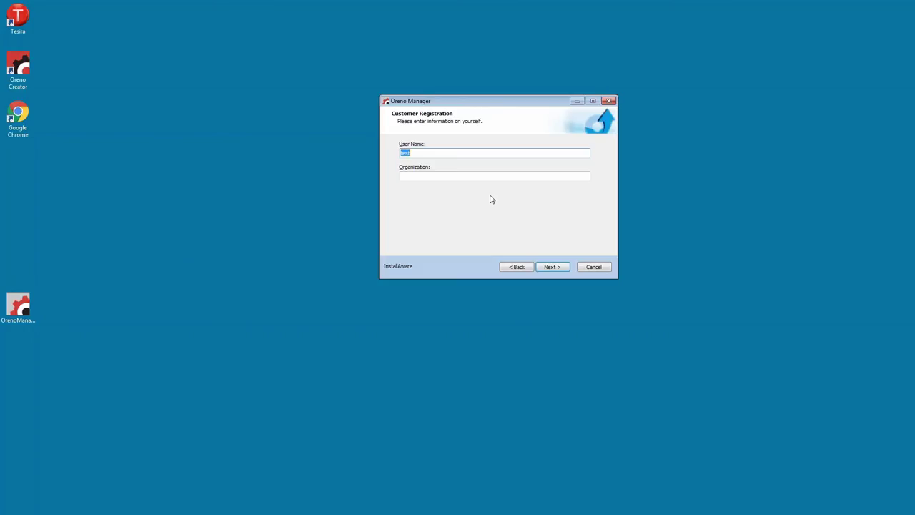
Register as 'Webinar Room' at 'Biamp' and install with Complete setup and default locations
type("Webinar Room")
left_click(495, 176)
type("Biamp")
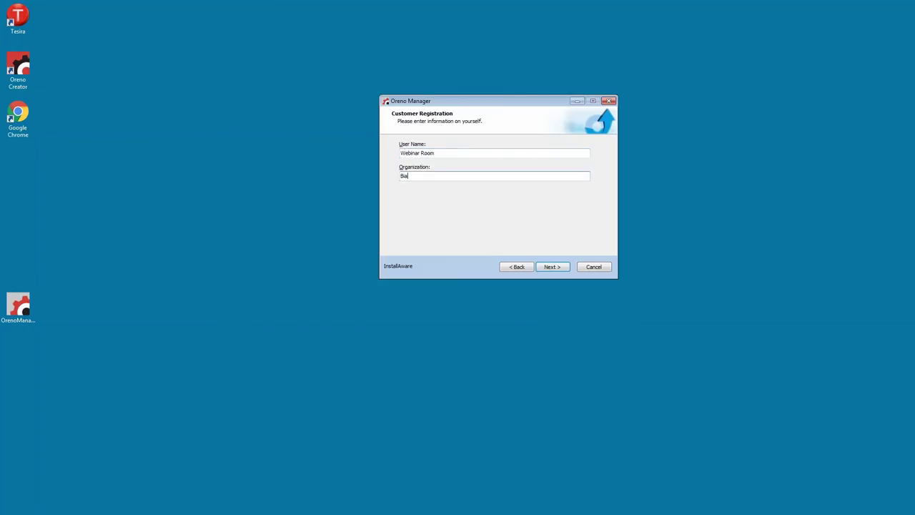
left_click(550, 268)
left_click(547, 269)
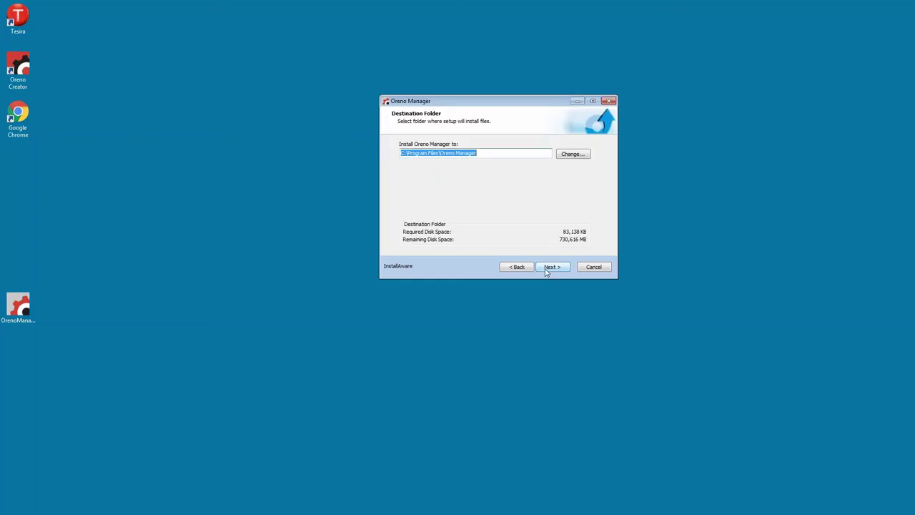
left_click(547, 269)
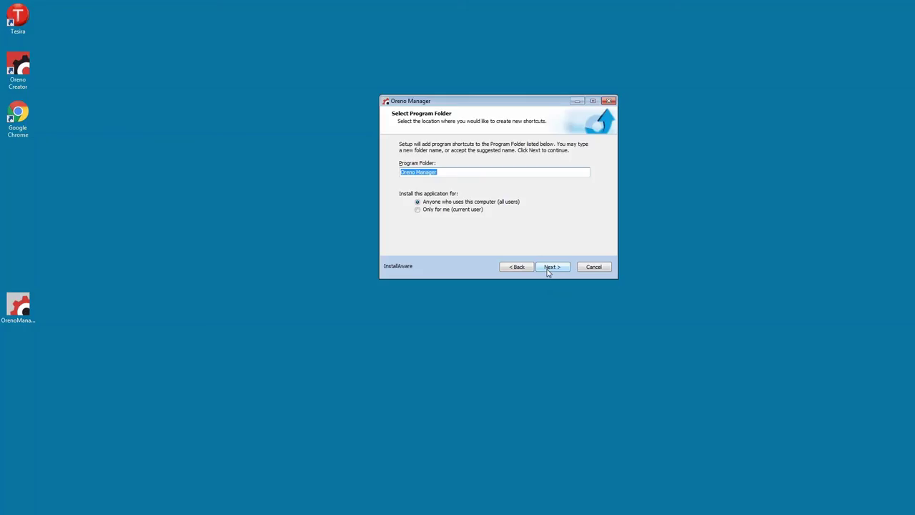
left_click(548, 270)
left_click(548, 268)
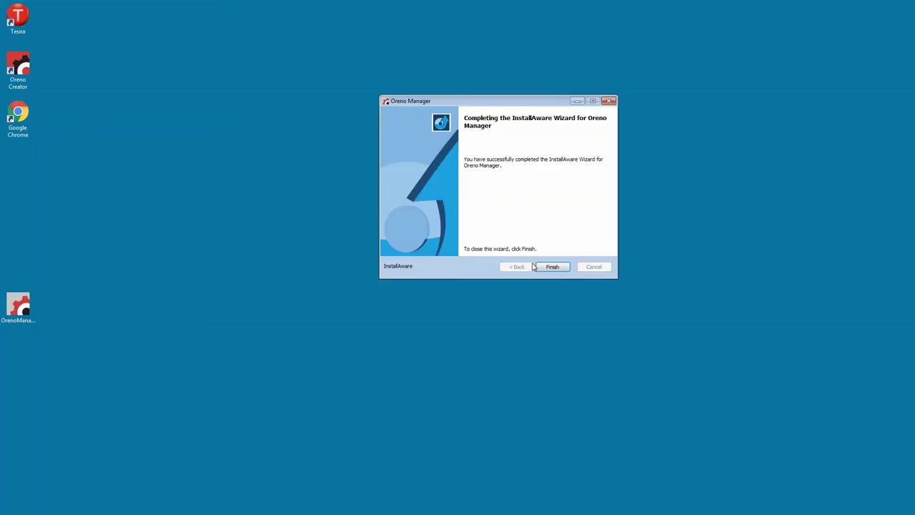
left_click(554, 267)
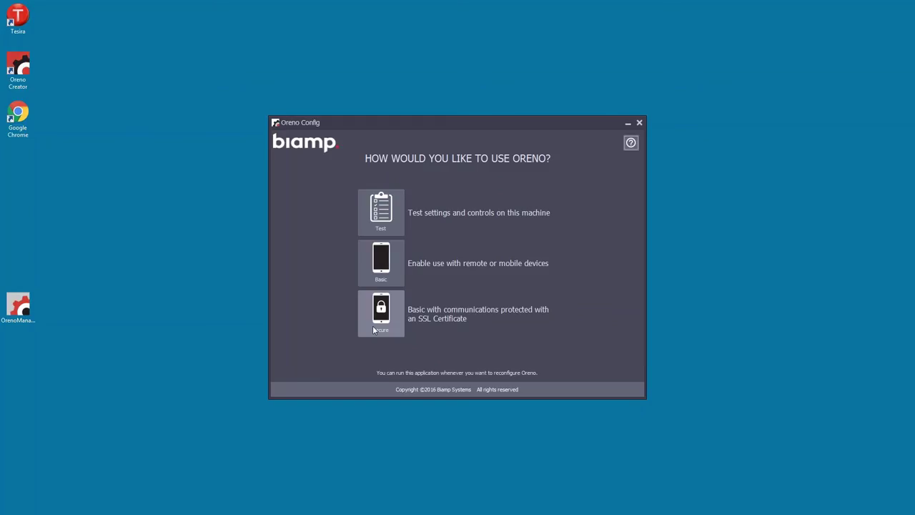
Apply the Test configuration for localhost on port 8181 and launch the admin site
left_click(376, 208)
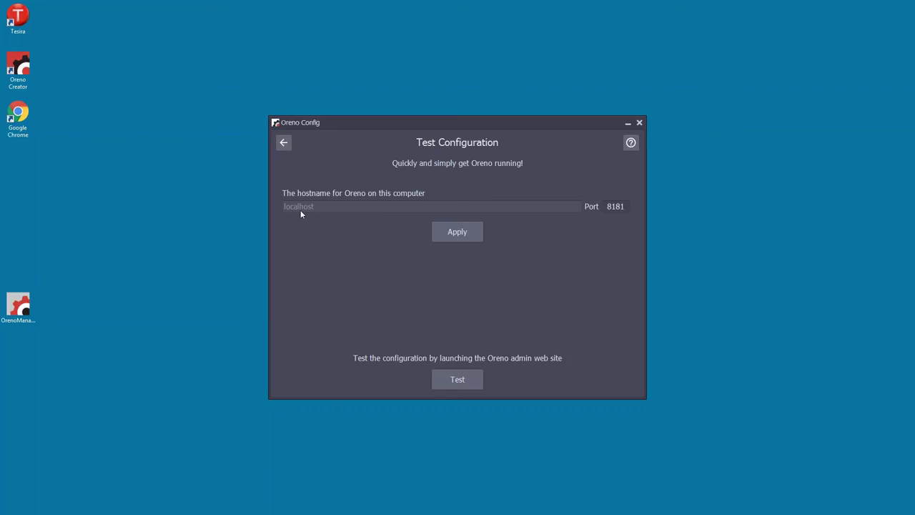
left_click(457, 239)
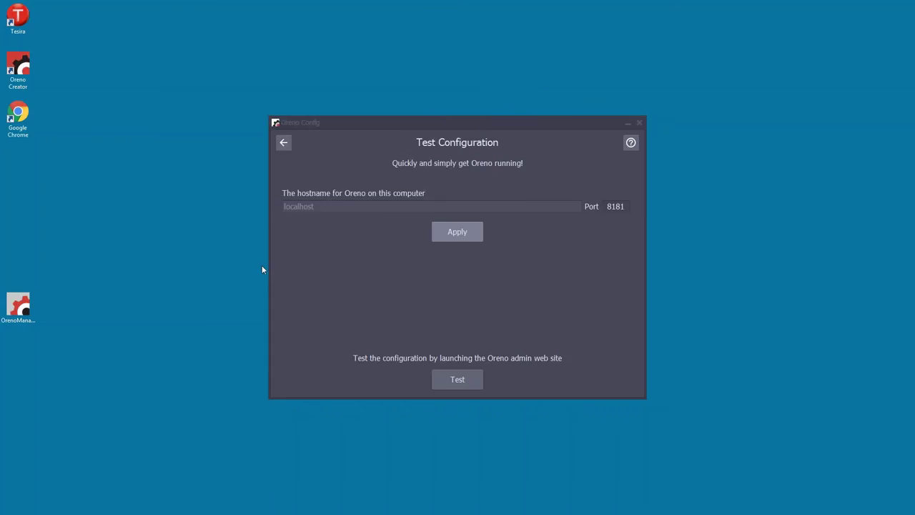
left_click(462, 381)
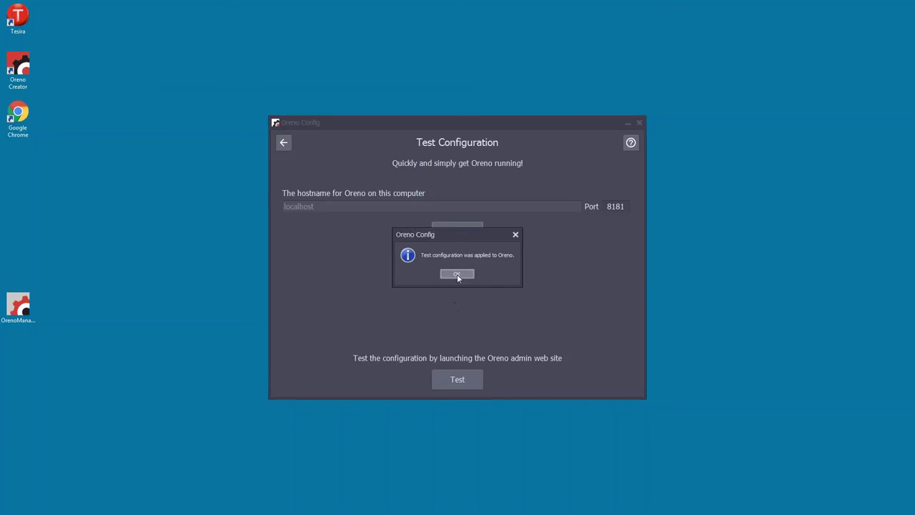
left_click(456, 273)
left_click(474, 378)
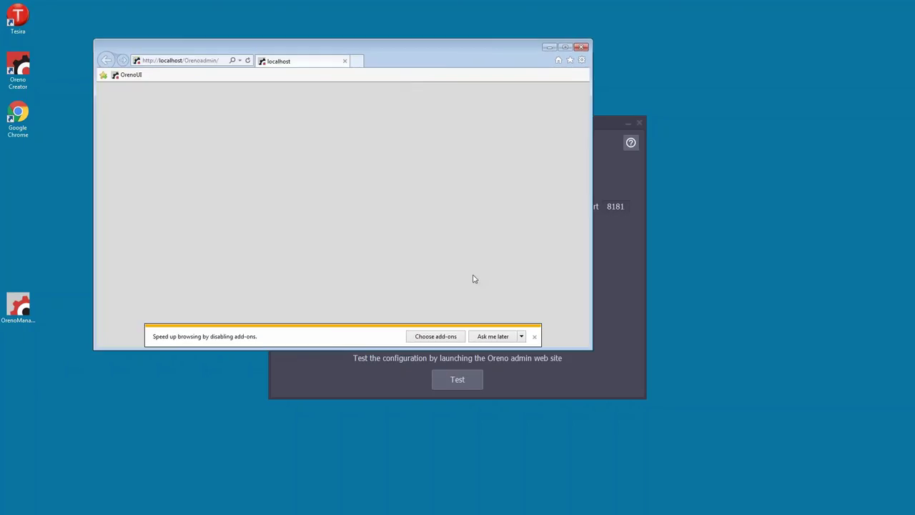
Log in with the administrator username and password, check About shows version 1.1.7.2, then close the browser
left_click(567, 47)
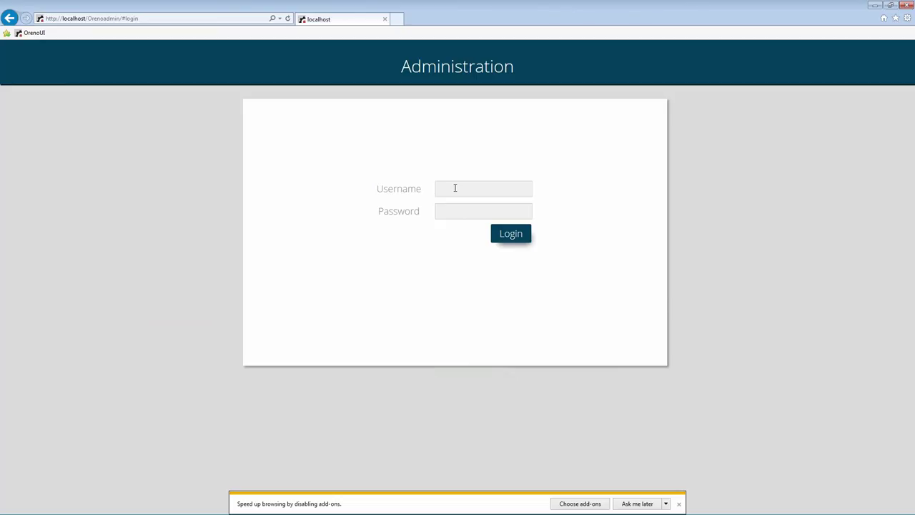
type("Claudio")
key("Tab")
type("123456")
left_click(512, 234)
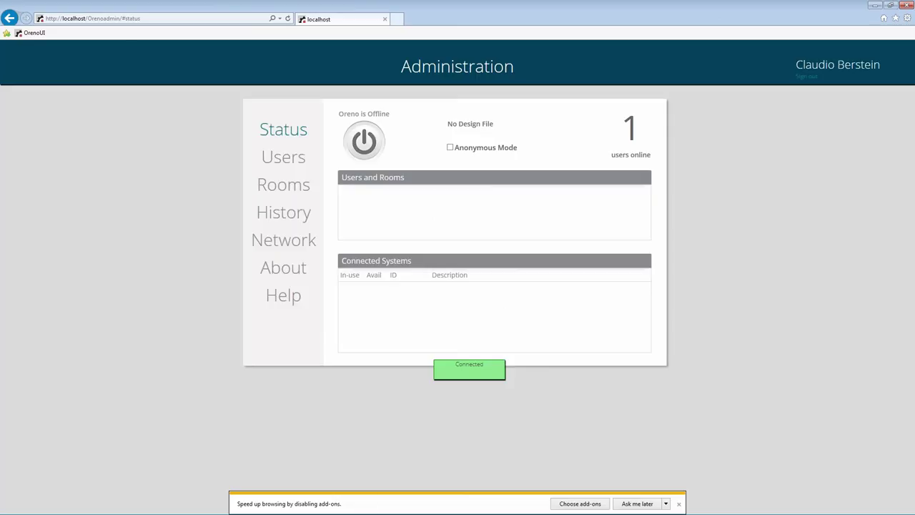
left_click(283, 270)
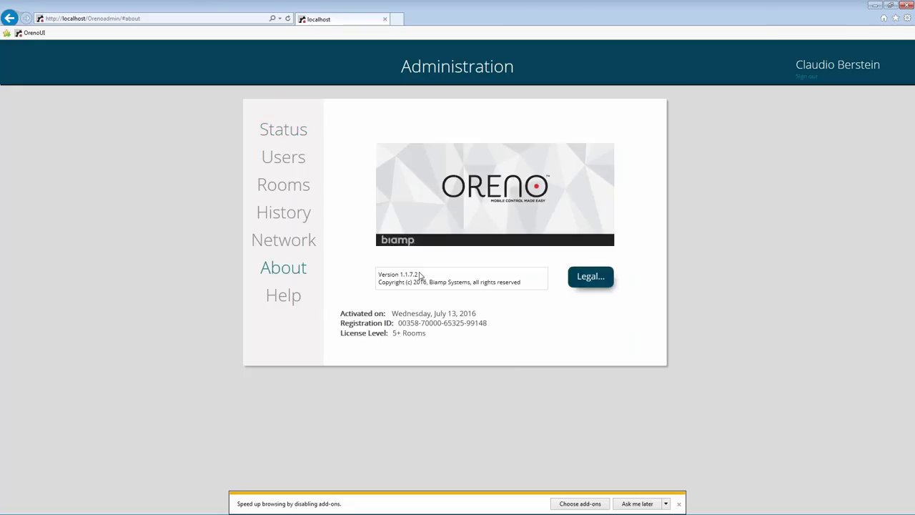
left_click(906, 5)
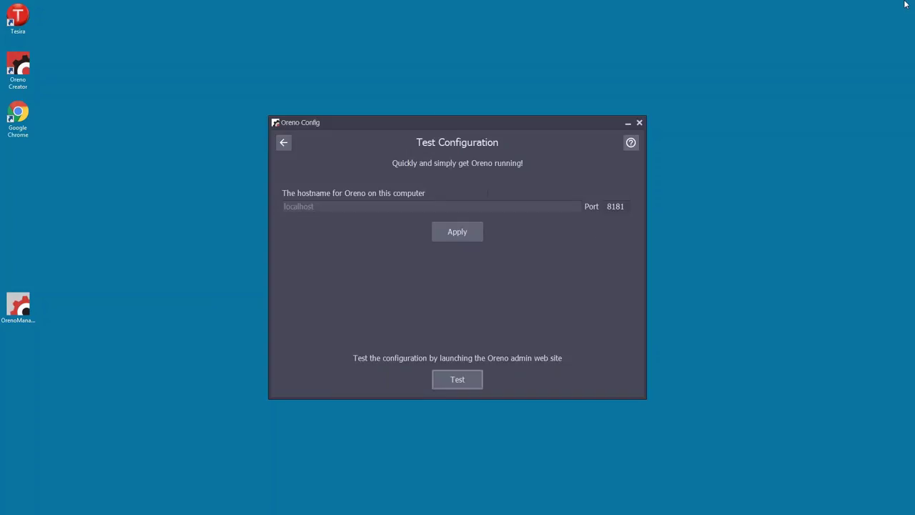
Return to the usage choices, pick Basic for remote devices, and list the local IPv4 addresses
left_click(283, 142)
left_click(372, 206)
left_click(283, 143)
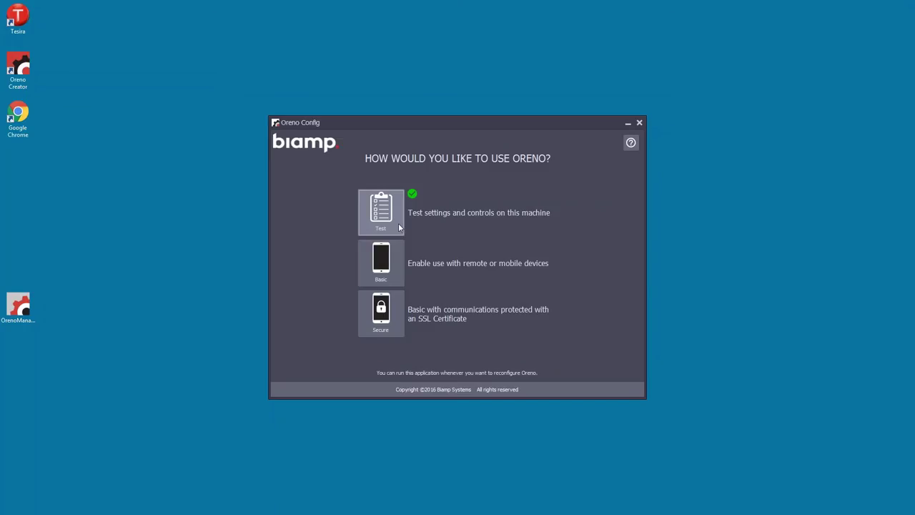
left_click(392, 264)
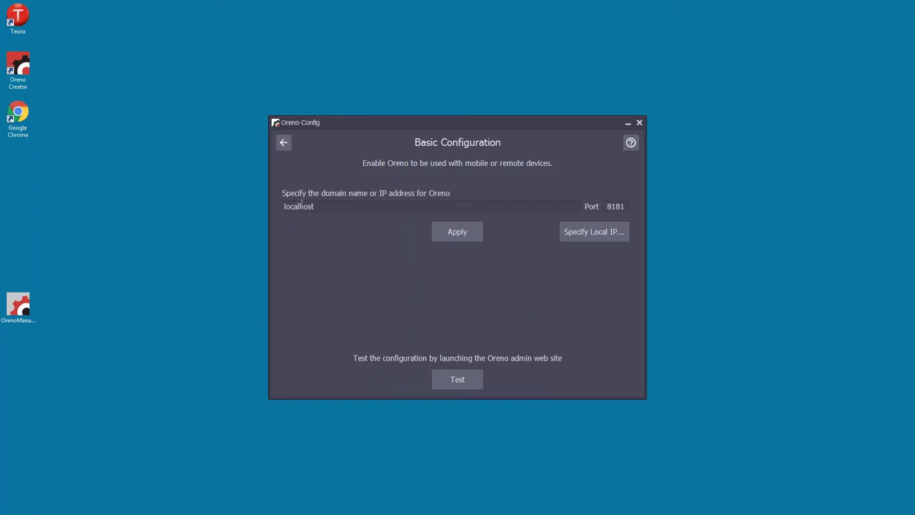
left_click(578, 233)
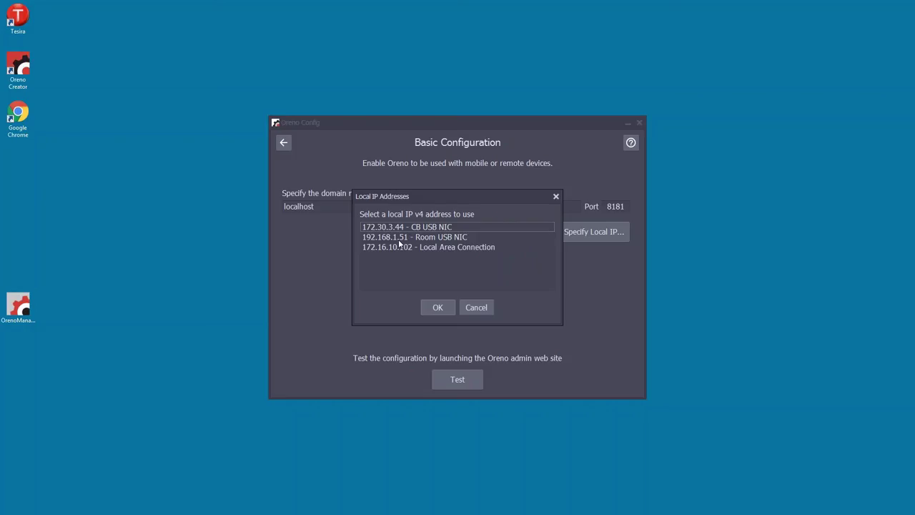
Replace the localhost domain name with appsup-pc-7.biamp.com and apply it
left_click(307, 239)
left_click(469, 308)
double_click(299, 206)
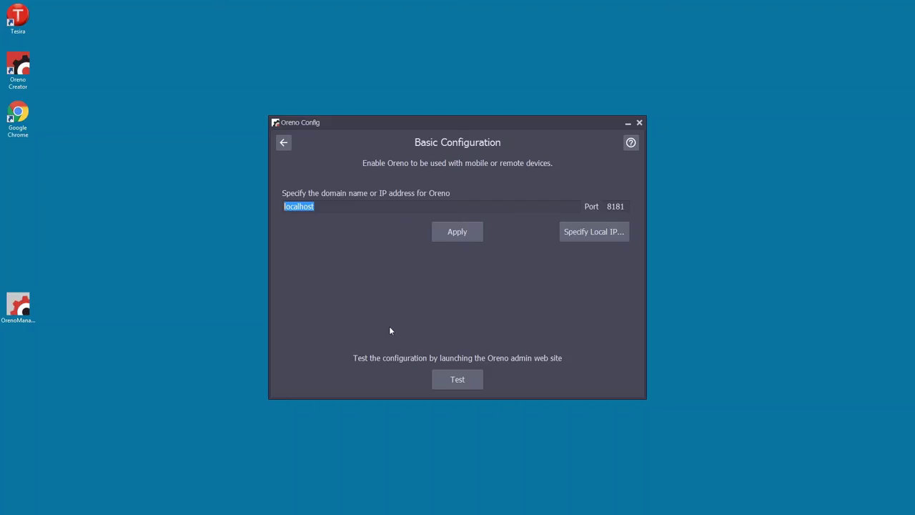
type("appsup-pc-7.biamp.com")
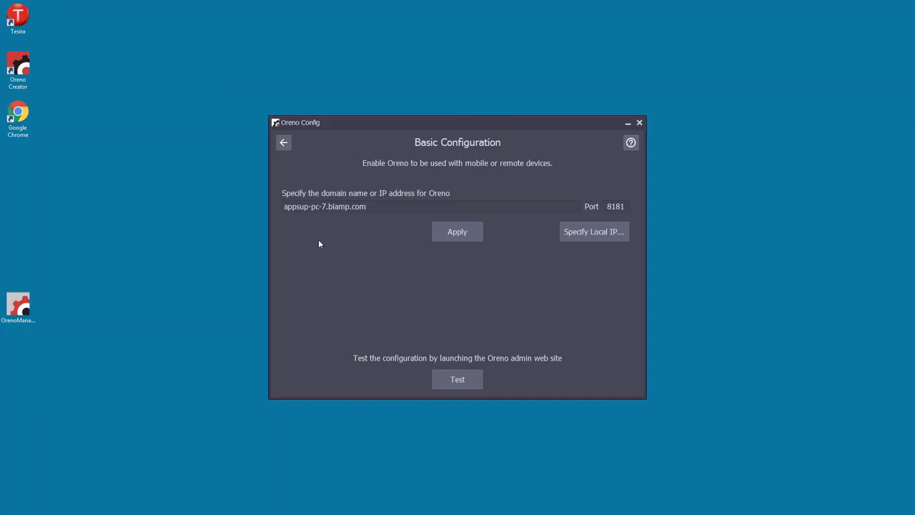
left_click(450, 233)
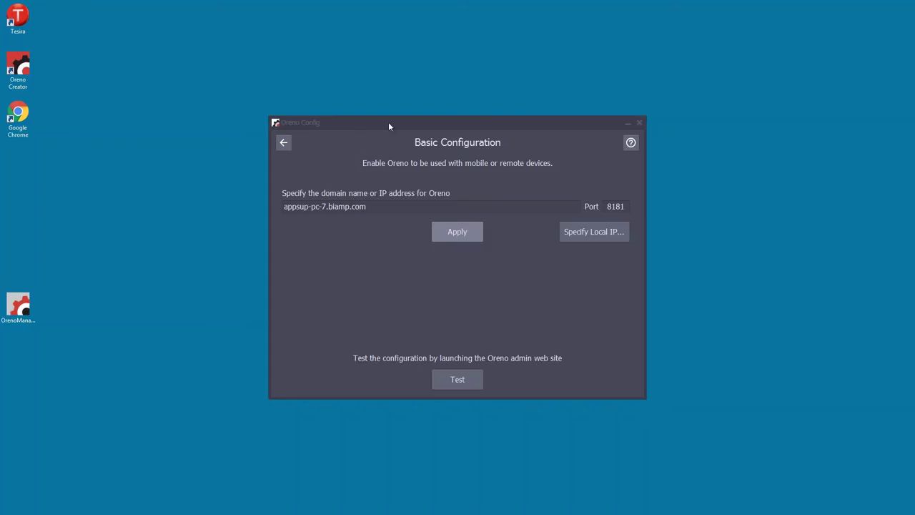
left_click(458, 273)
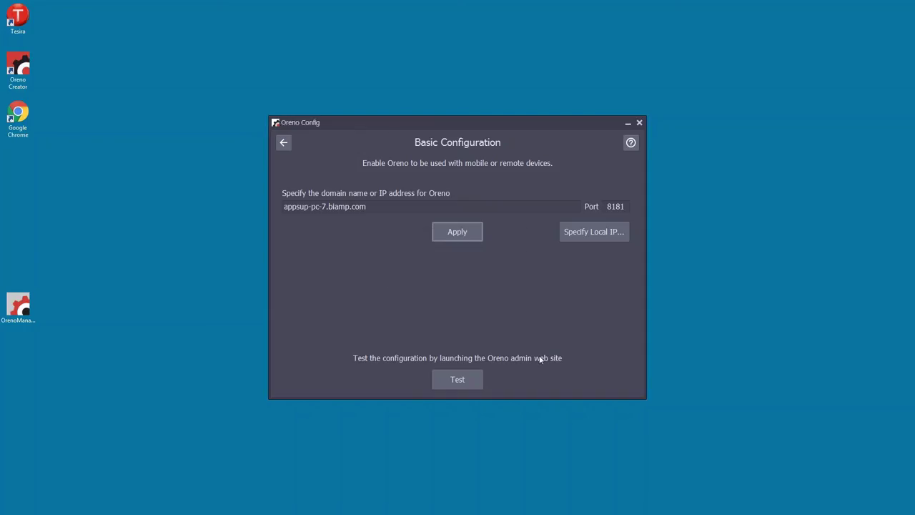
Test the admin login page at appsup-pc-7.biamp.com, then close the browser and Oreno Config
left_click(455, 379)
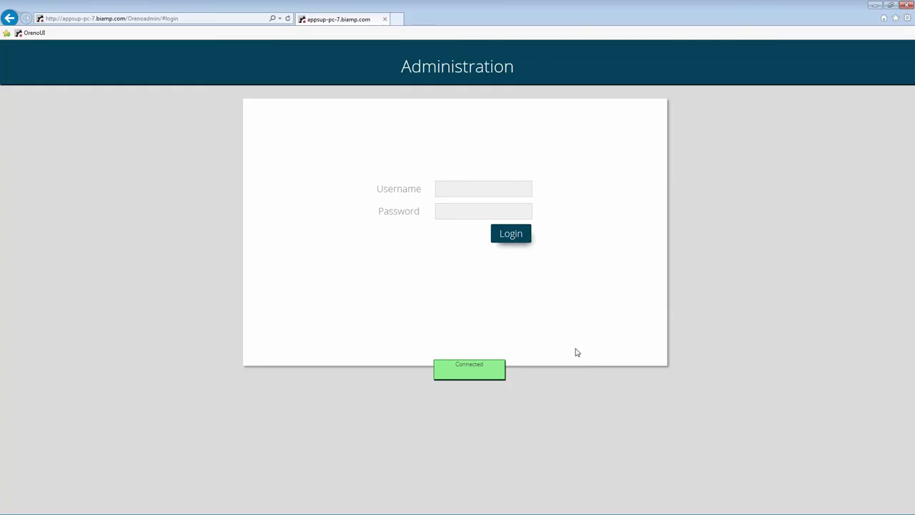
left_click(906, 5)
left_click(638, 124)
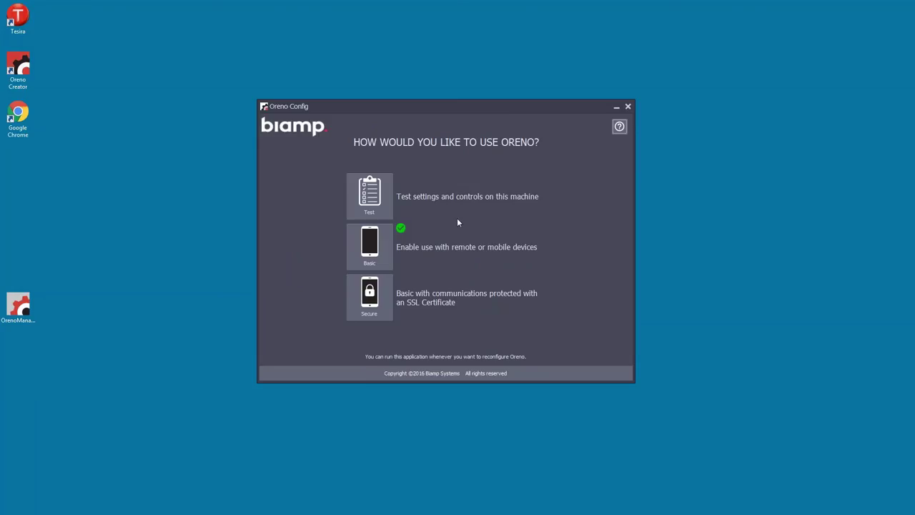
Review the Secure SSL certificate page, close Oreno Config, and advance to the LDAP slide
left_click(386, 312)
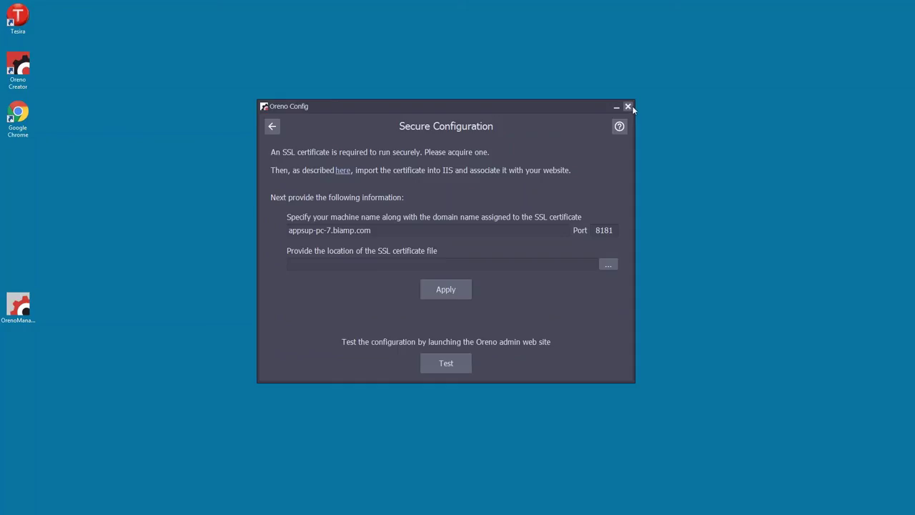
left_click(273, 127)
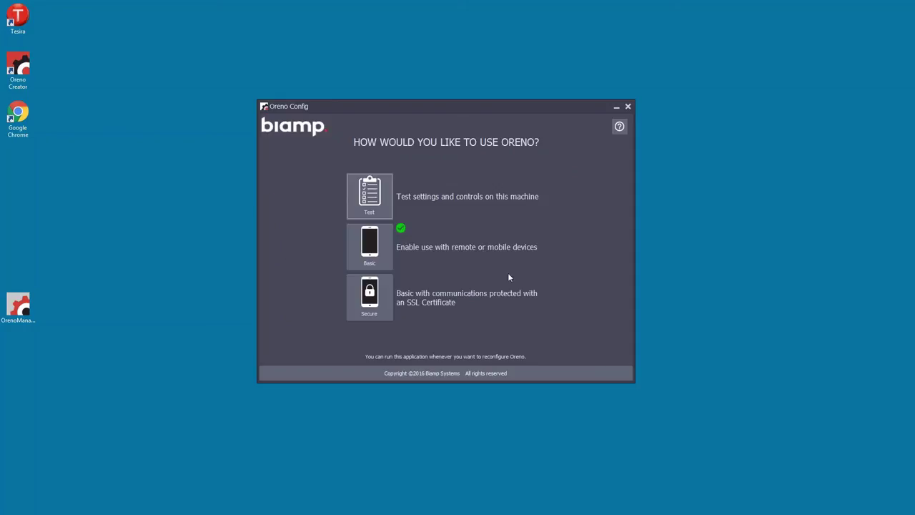
left_click(627, 107)
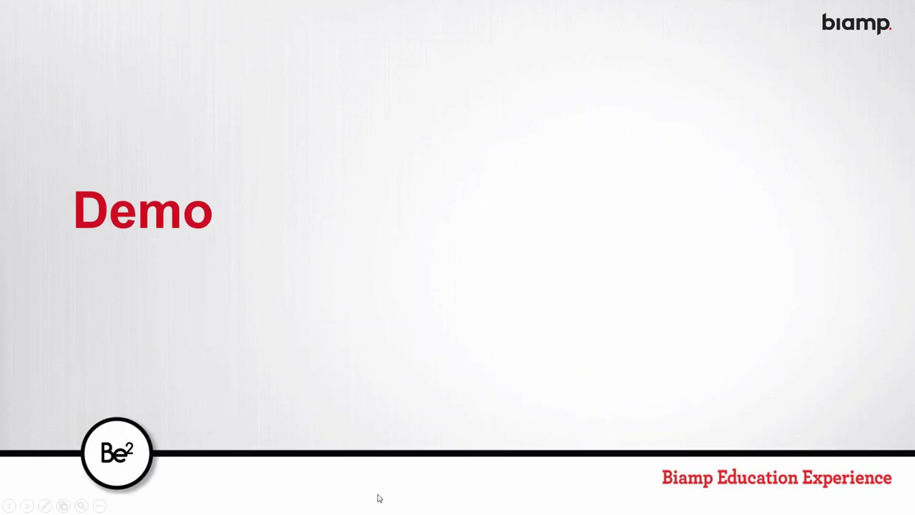
key("Right")
key("Right")
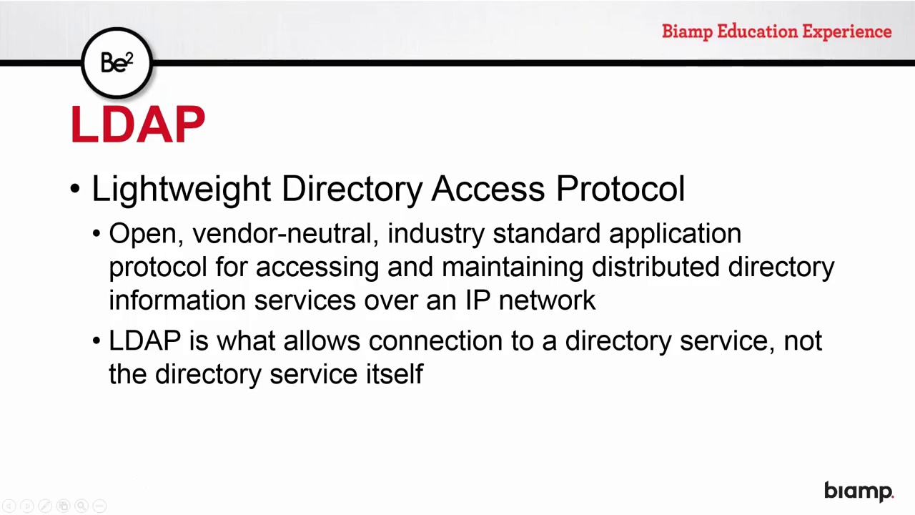
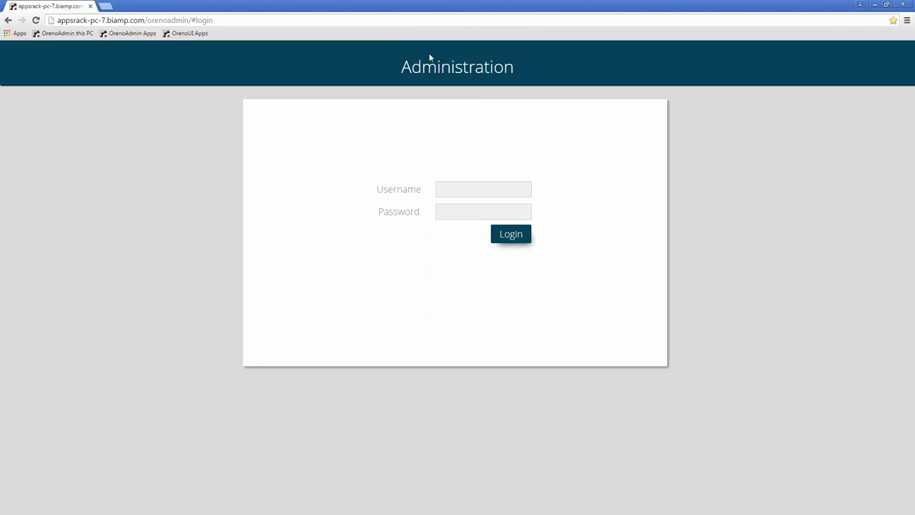
Sign in to Oreno Administration with the admin username and password
left_click(464, 188)
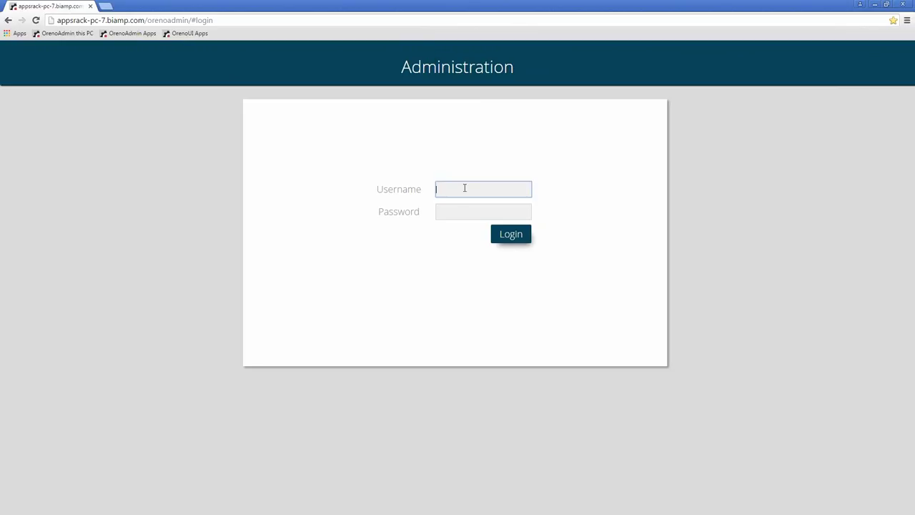
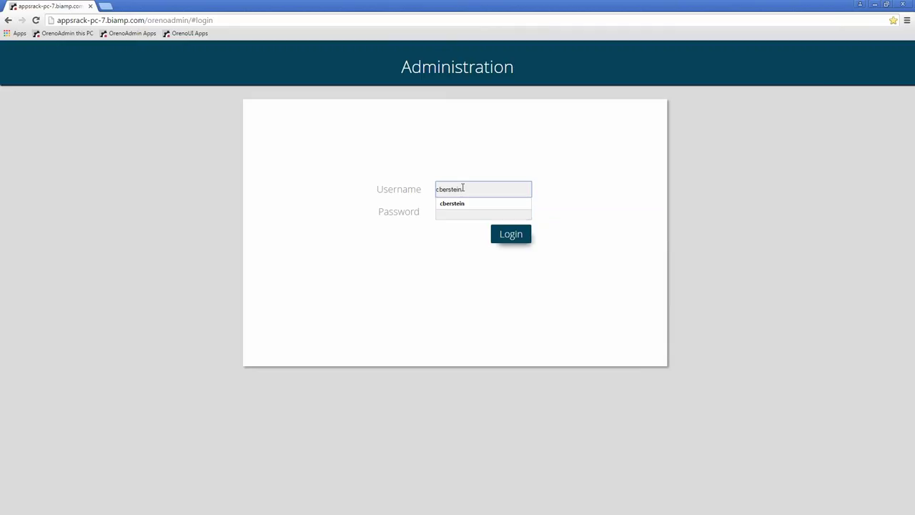
key("Tab")
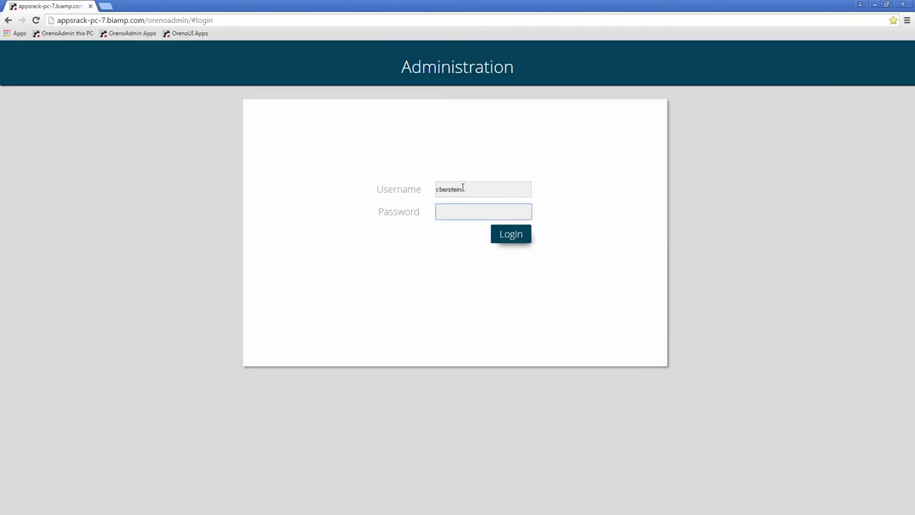
type("*******")
key("Return")
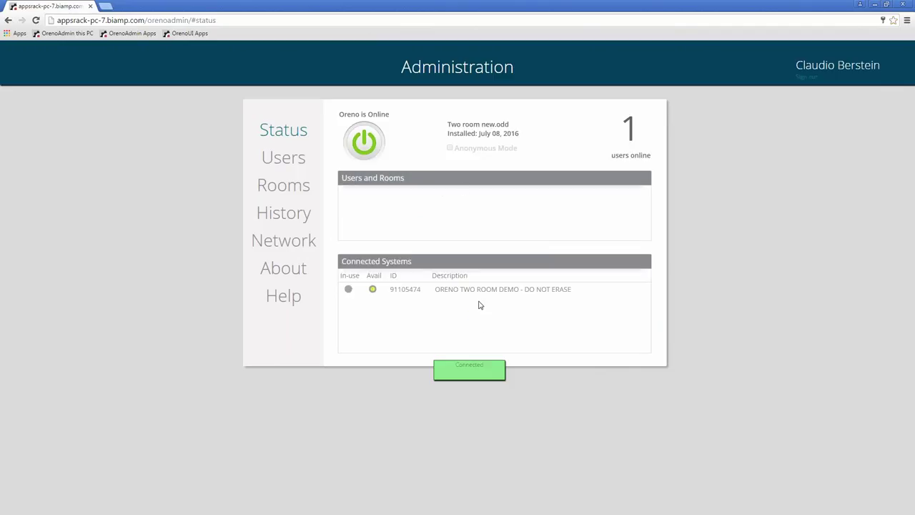
On the Users page, review a user's rooms and another user's details, then open LDAP settings
left_click(280, 163)
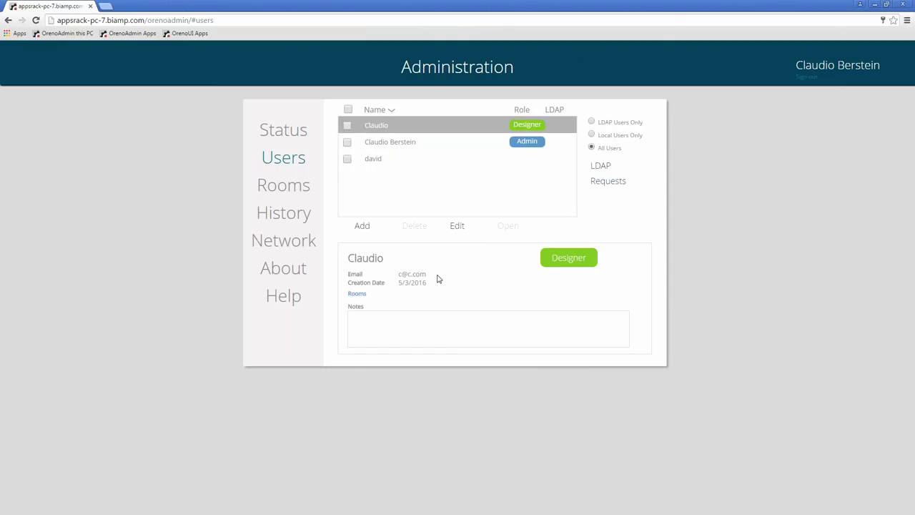
left_click(357, 293)
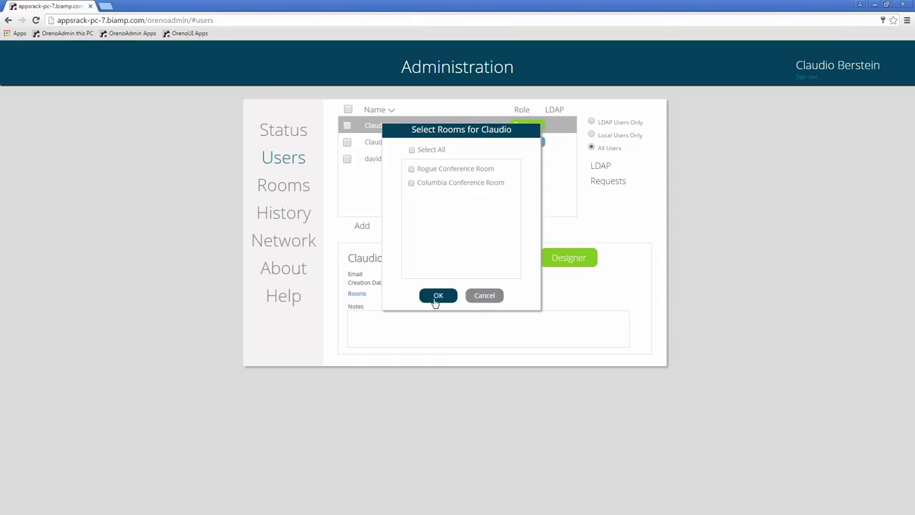
left_click(434, 299)
left_click(378, 163)
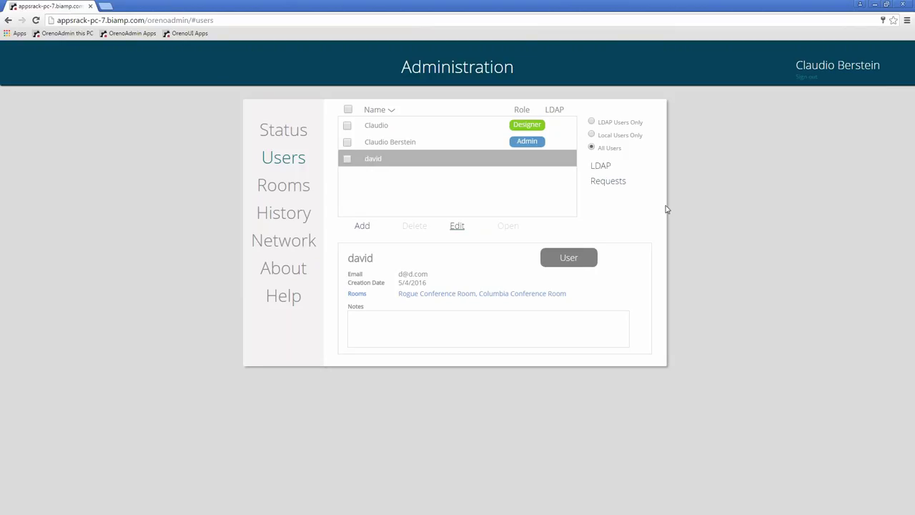
left_click(601, 169)
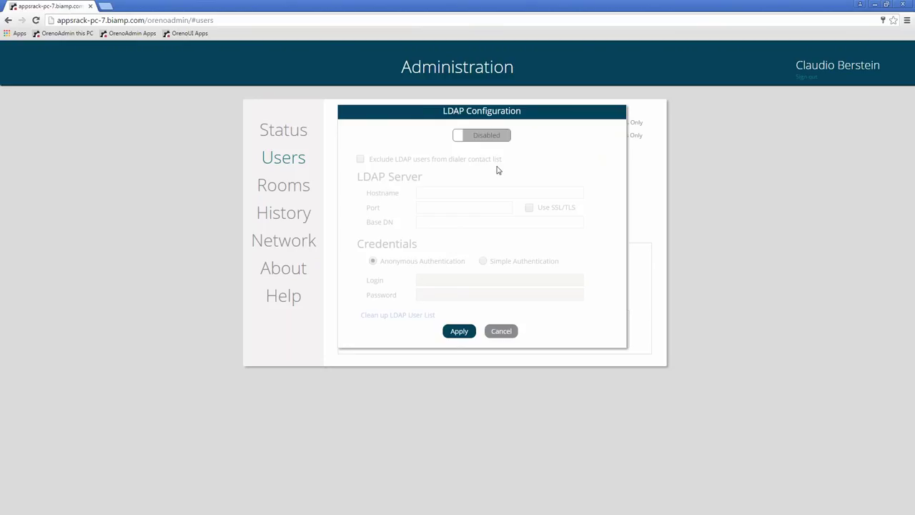
Enable LDAP with host ldapdemo.biamp.com, port 389, base DN 'ou=BSI Users, dc = bsiorenoldap, dc=demo'
left_click(485, 136)
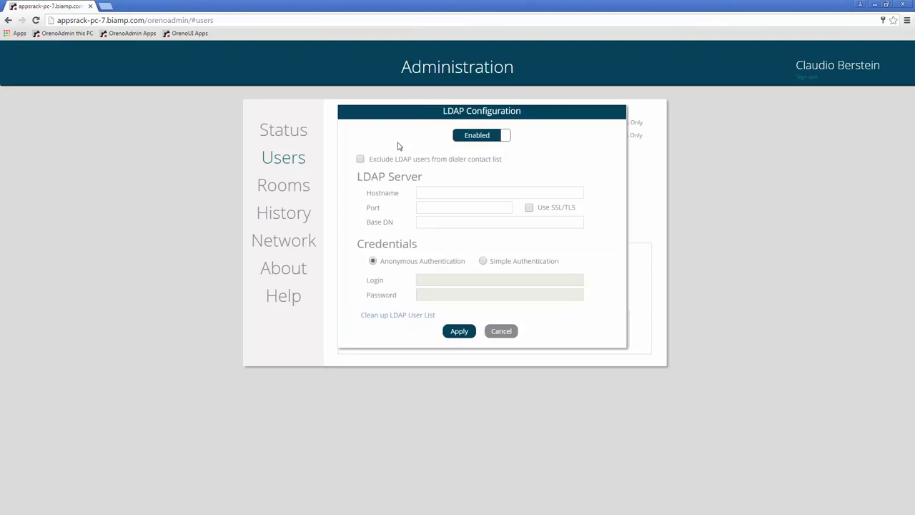
left_click(460, 193)
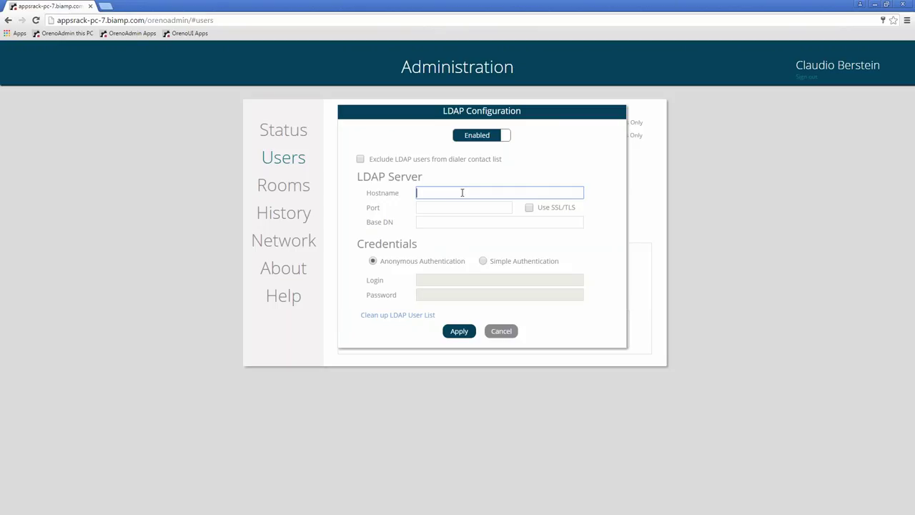
type("ldapdemo.biamp.com")
key("Tab")
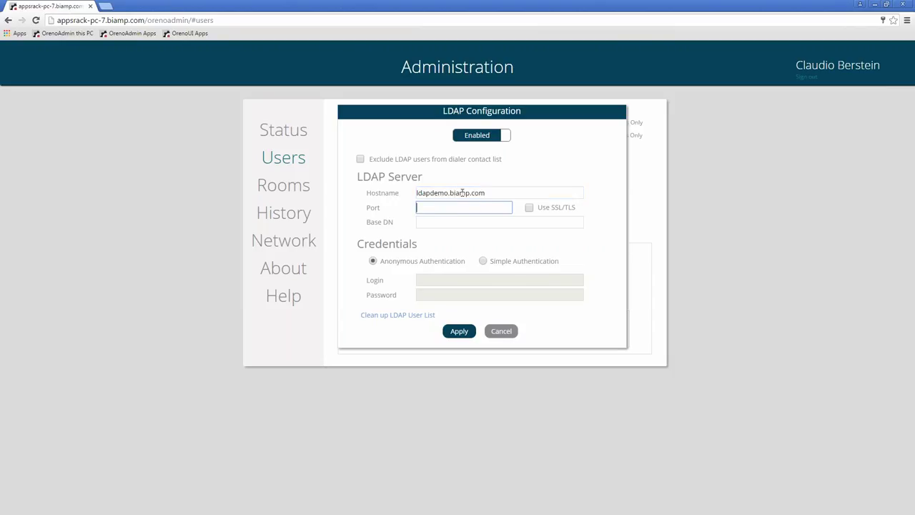
type("389")
key("Tab")
key("Tab")
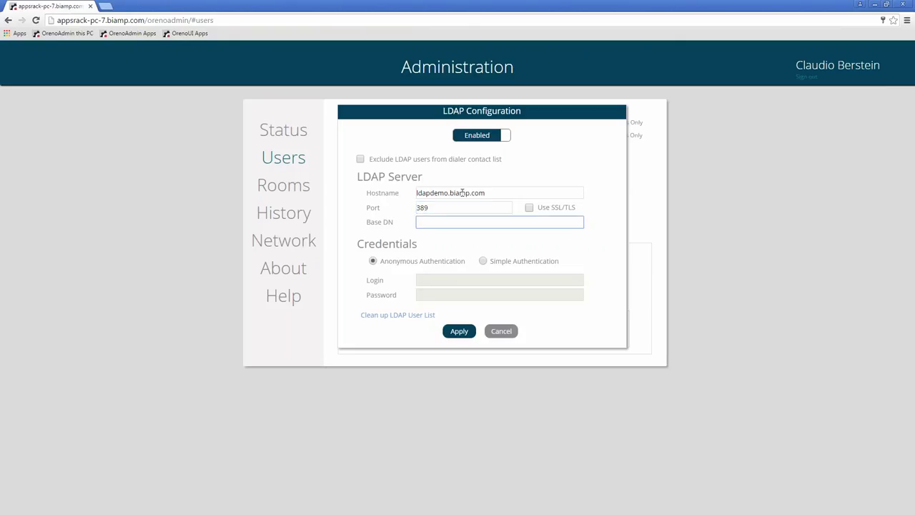
type("ou=BSI Users, dc = bsiorenold")
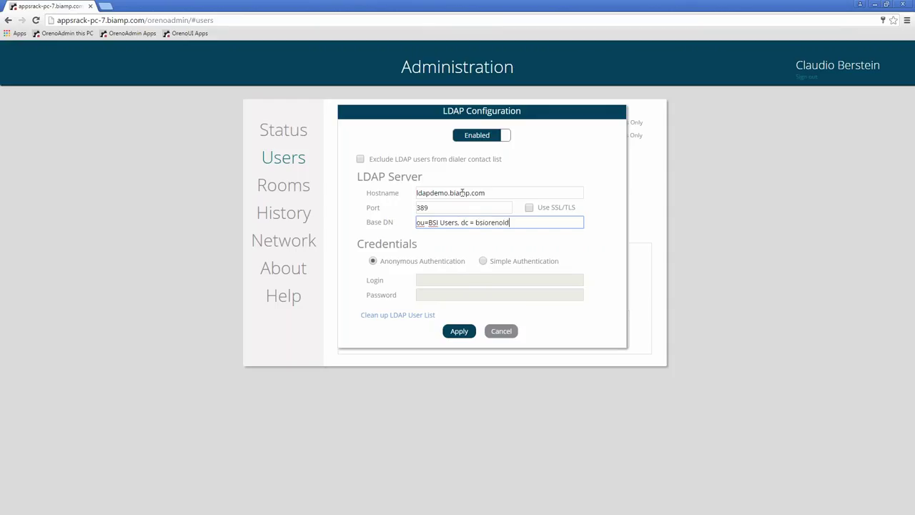
type("ap, dc=demo")
Choose Simple Authentication and enter the LDAP login account and its password
left_click(483, 261)
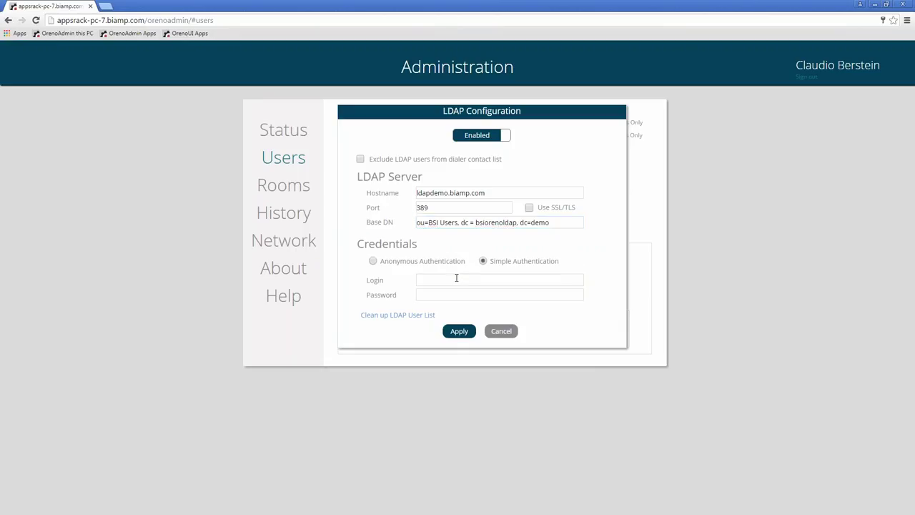
left_click(456, 278)
type("orenoadmin")
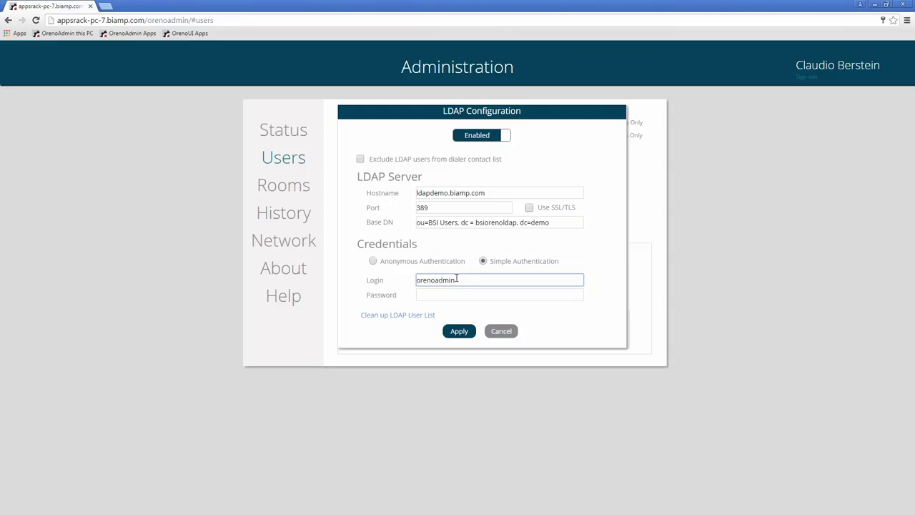
type("@bsiorenoldap.demo")
key("Tab")
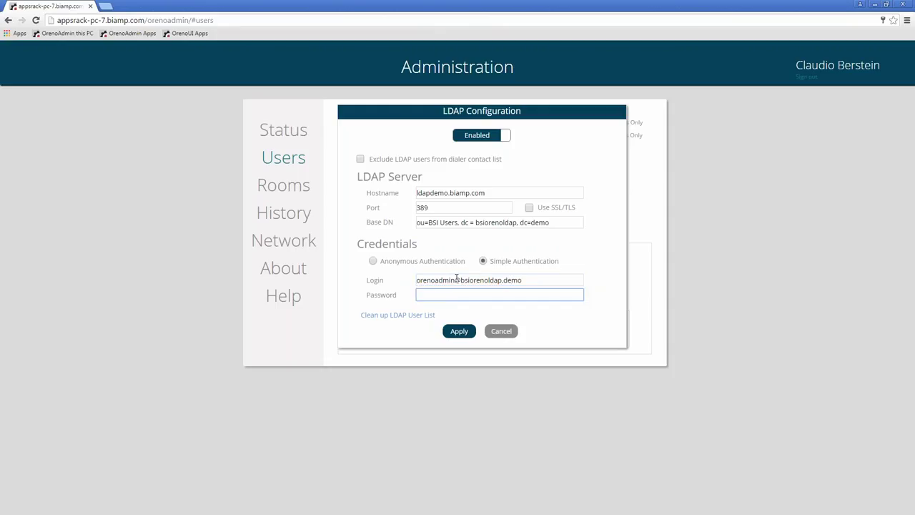
type("•••••••")
Apply the LDAP configuration and open the Project Hektor org unit's users
left_click(459, 331)
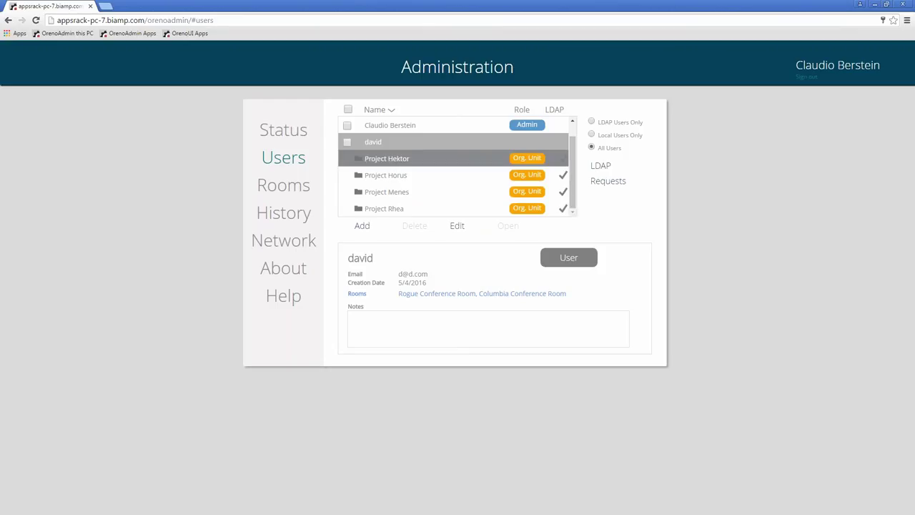
double_click(408, 166)
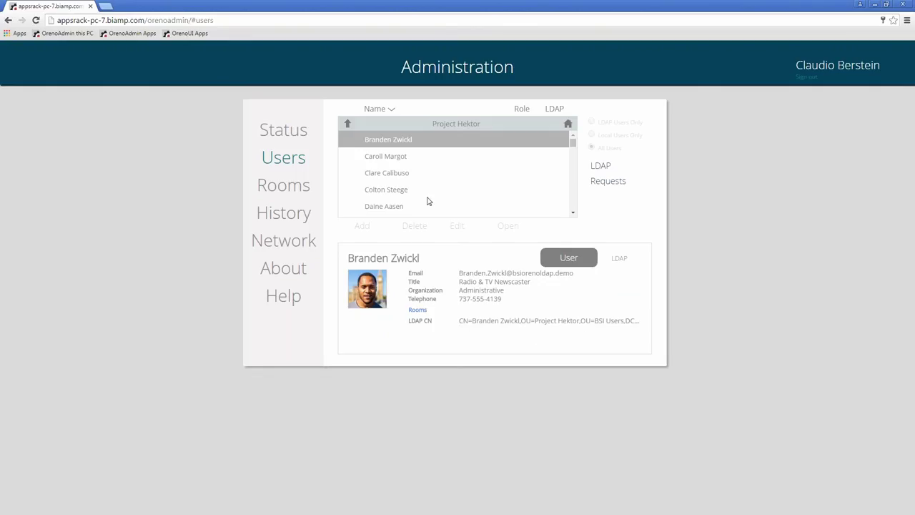
Browse several Project Hektor users' details, scrolling through the list
left_click(405, 166)
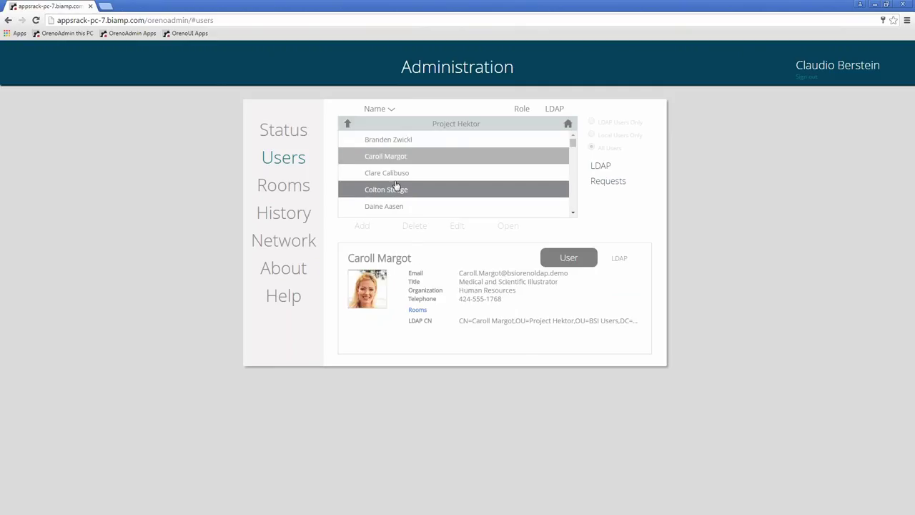
left_click(405, 188)
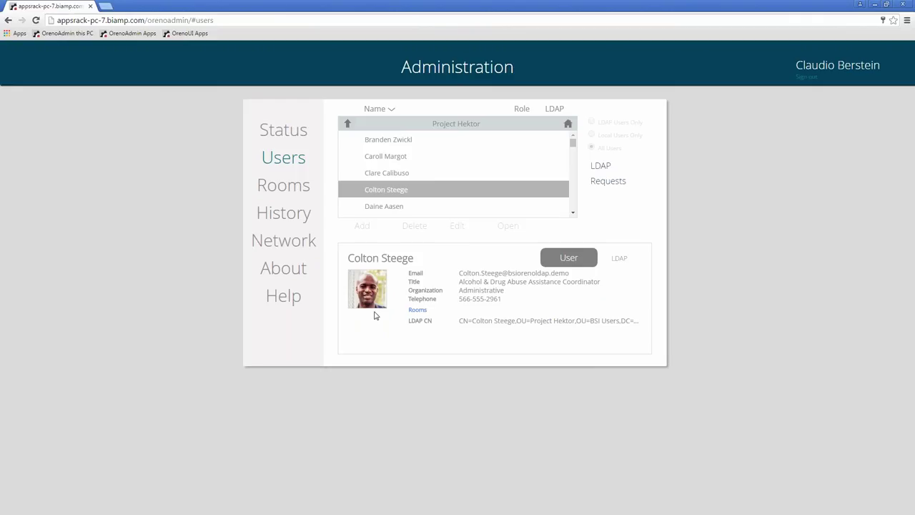
scroll(422, 171, "down", 2)
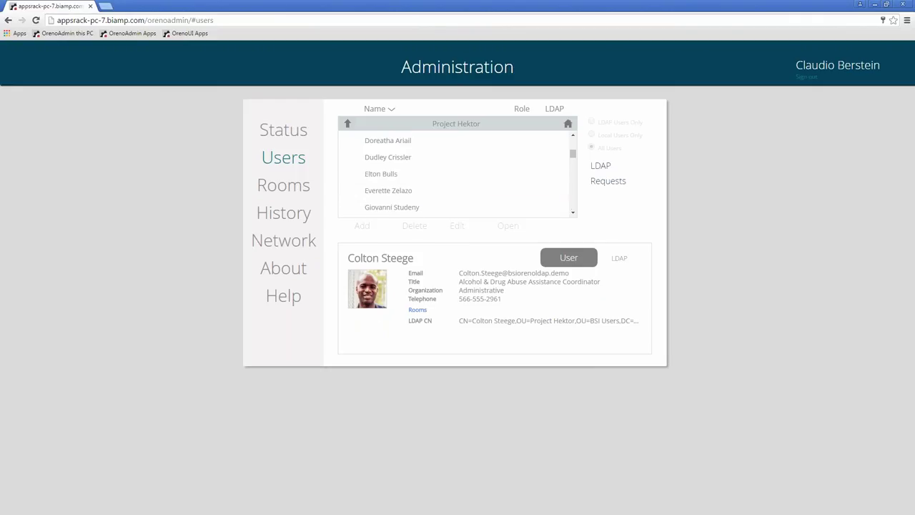
left_click(423, 171)
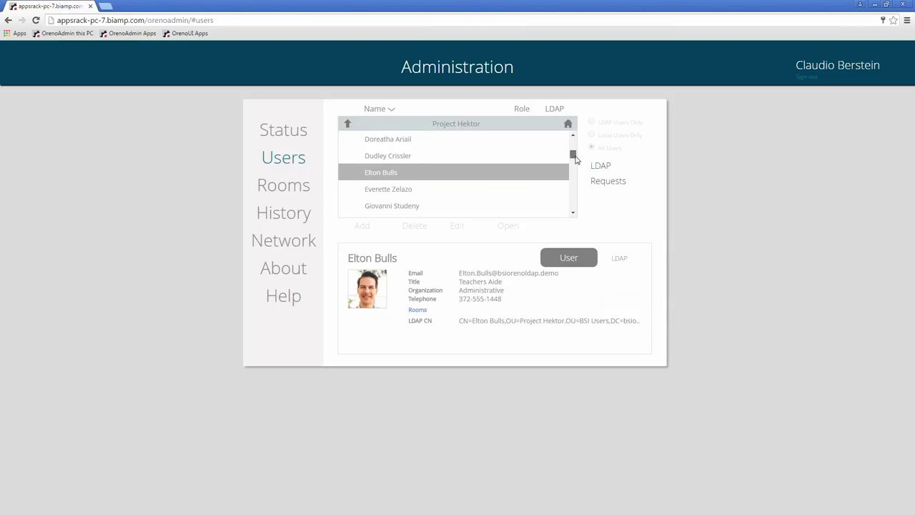
left_click_drag(573, 154, 574, 180)
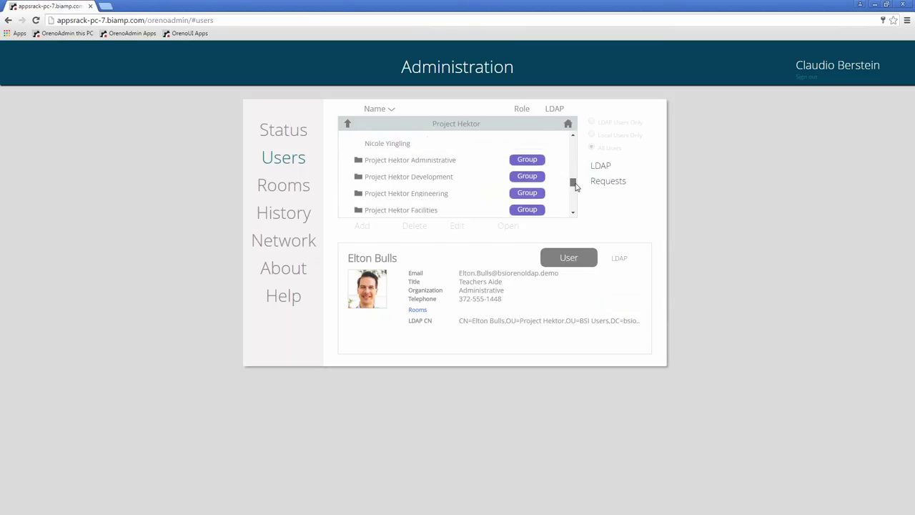
Open the Project Hektor Administrative group and review each member's details, ending on the first
double_click(411, 160)
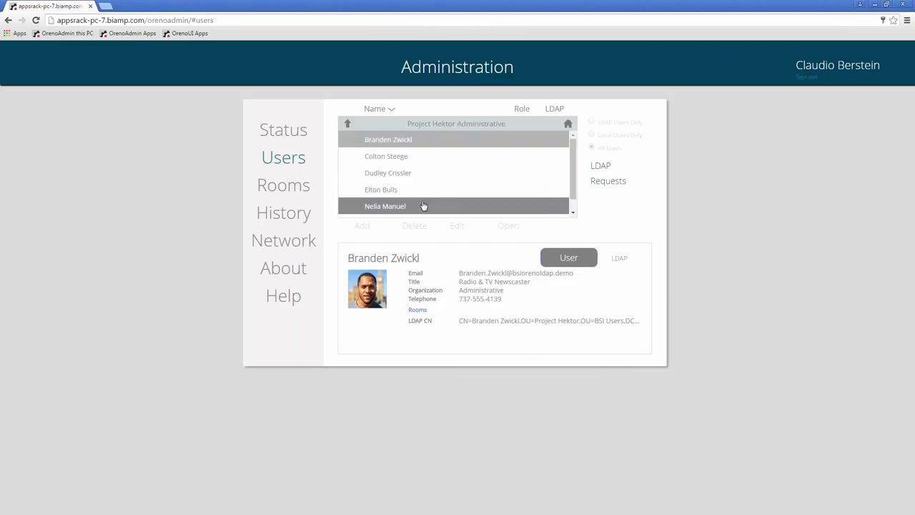
left_click(420, 157)
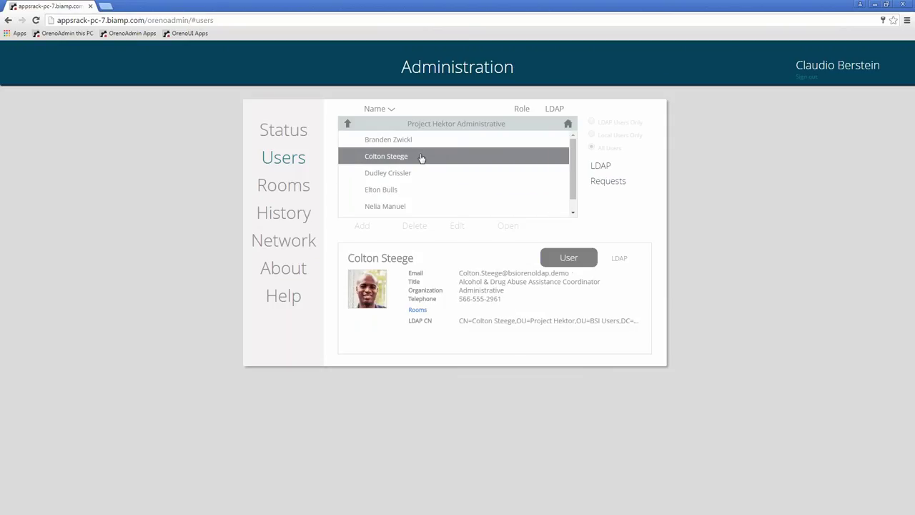
left_click(409, 173)
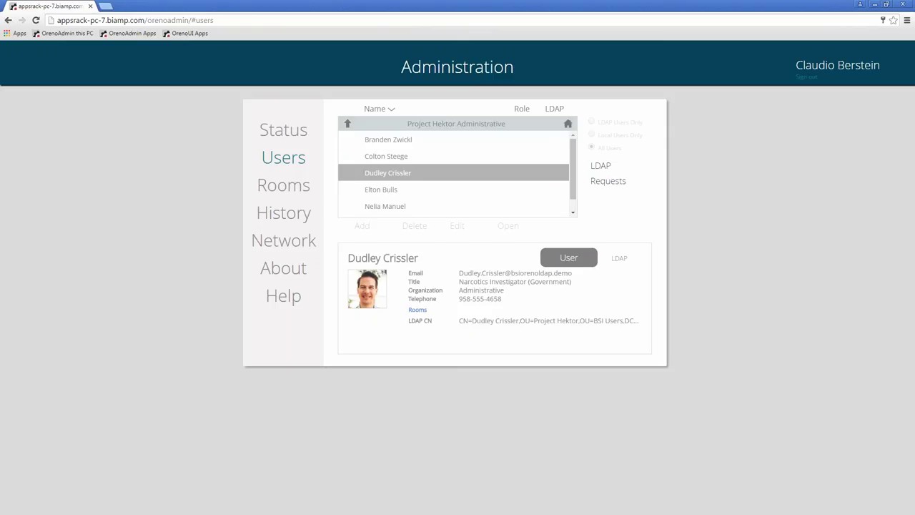
left_click(405, 195)
left_click(400, 206)
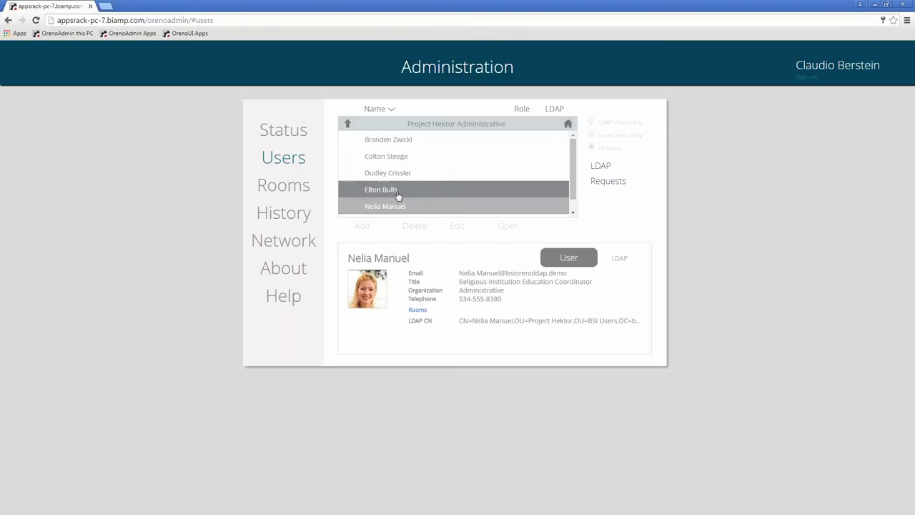
left_click(394, 173)
left_click(390, 141)
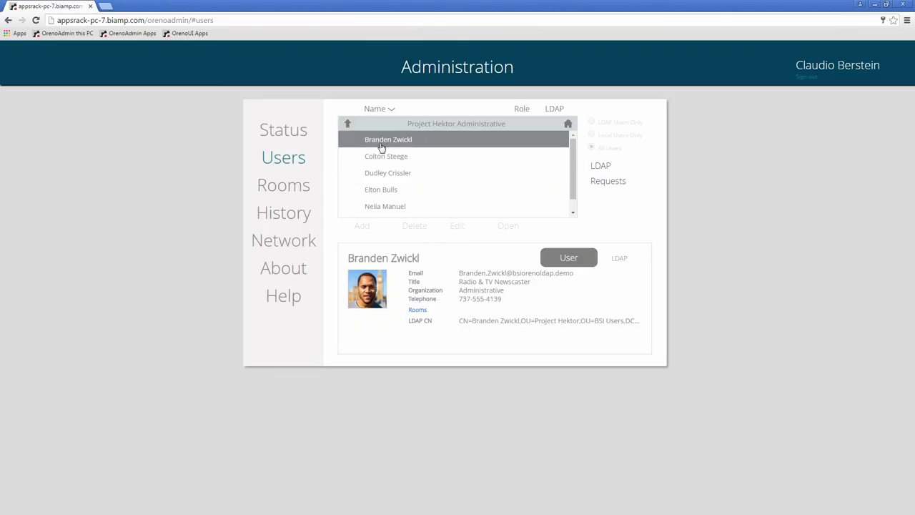
Give the first Administrative member Rogue Conference Room access and return to the top-level user list
left_click(418, 311)
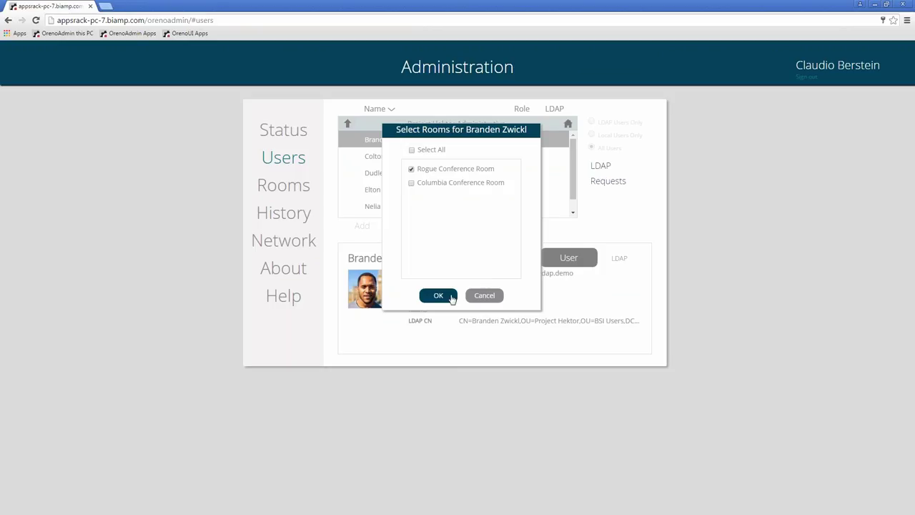
left_click(438, 295)
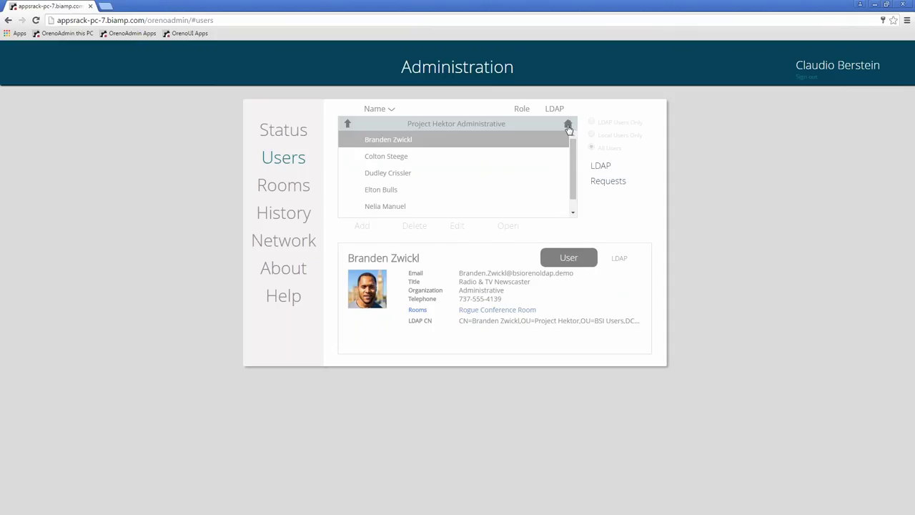
left_click(348, 127)
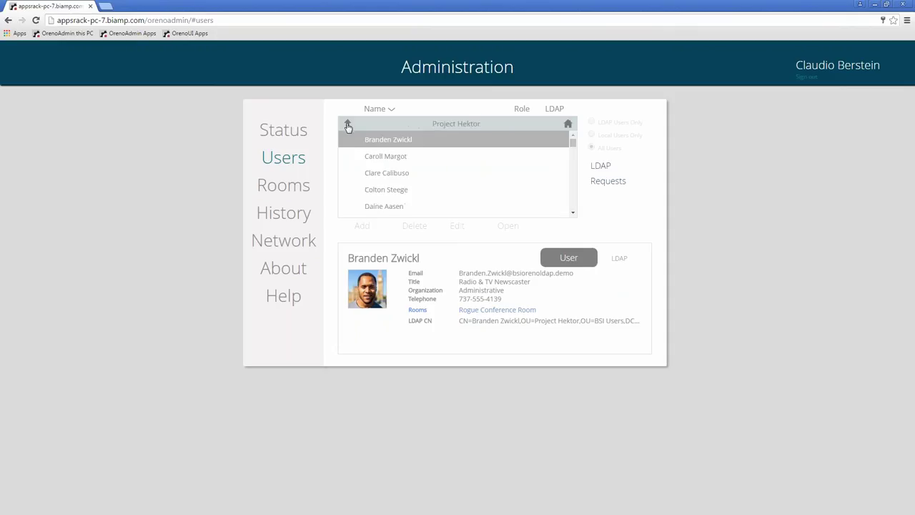
left_click(568, 123)
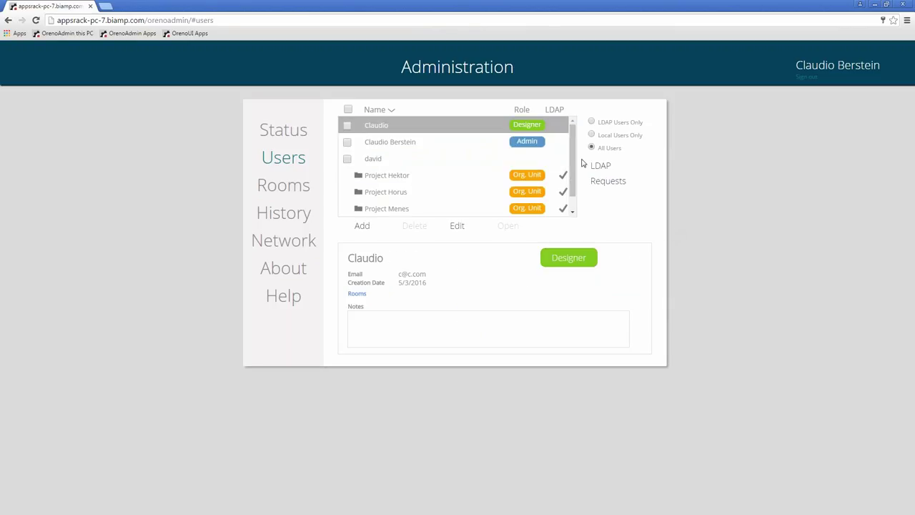
Filter the user list by LDAP Users Only, Local Users Only, then All Users, and go to Rooms
scroll(573, 140, "down", 1)
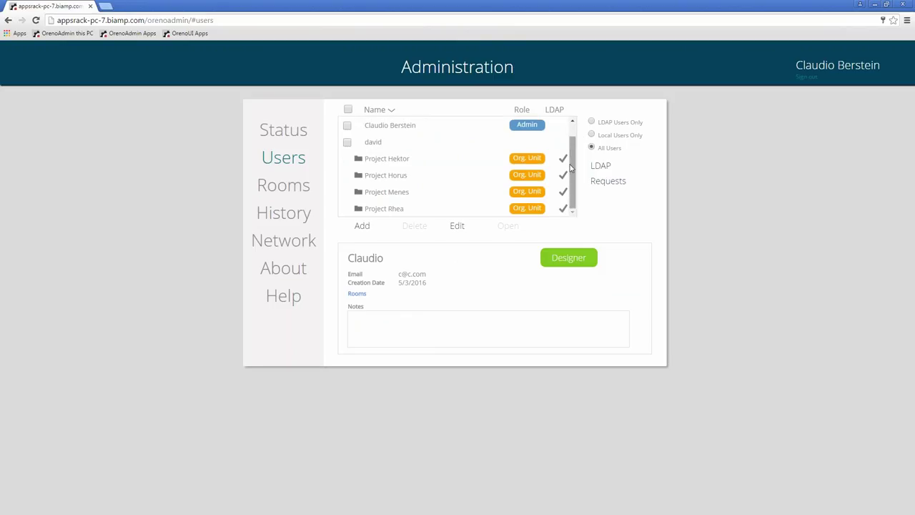
scroll(573, 164, "up", 1)
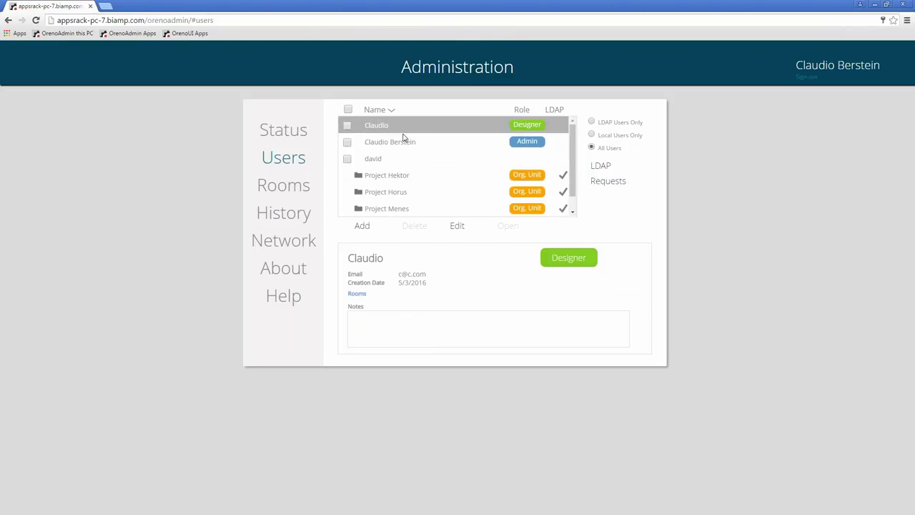
left_click(592, 123)
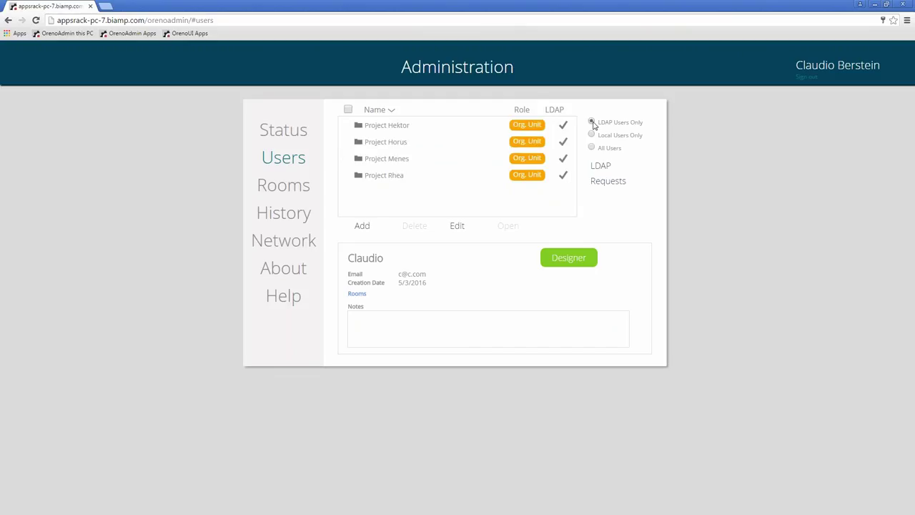
left_click(591, 135)
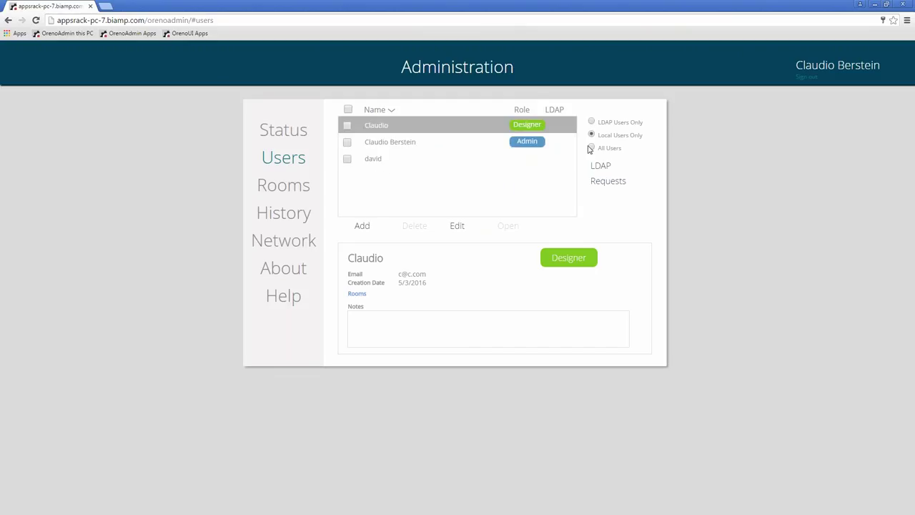
left_click(592, 148)
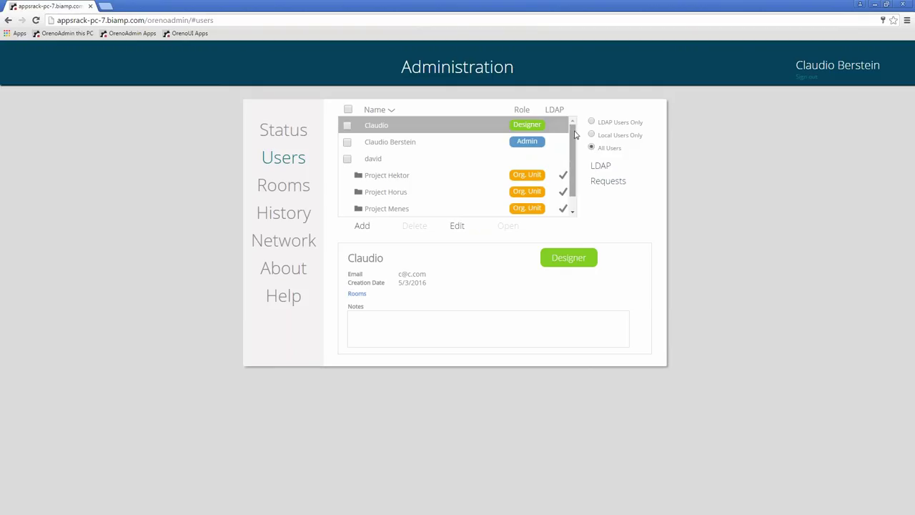
left_click(289, 190)
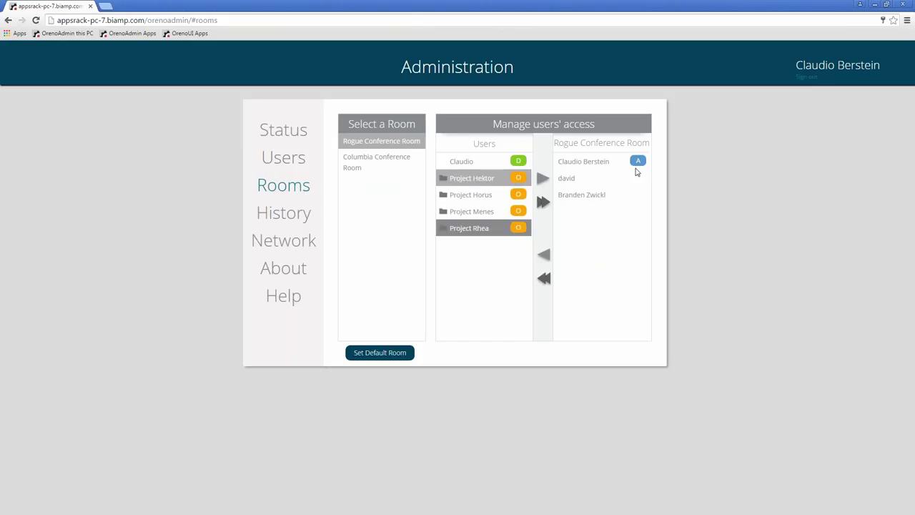
Add all individual users and then all Project Hektor users to Rogue Conference Room's access list
left_click(543, 202)
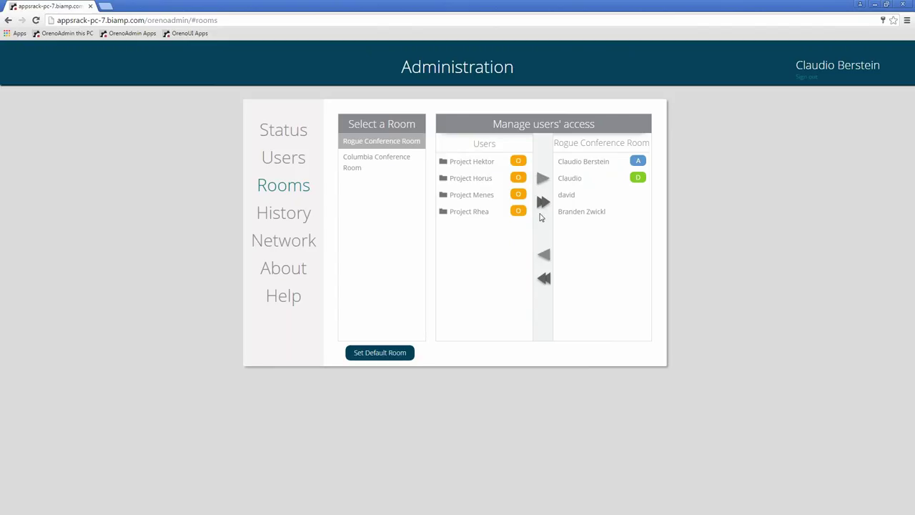
double_click(487, 163)
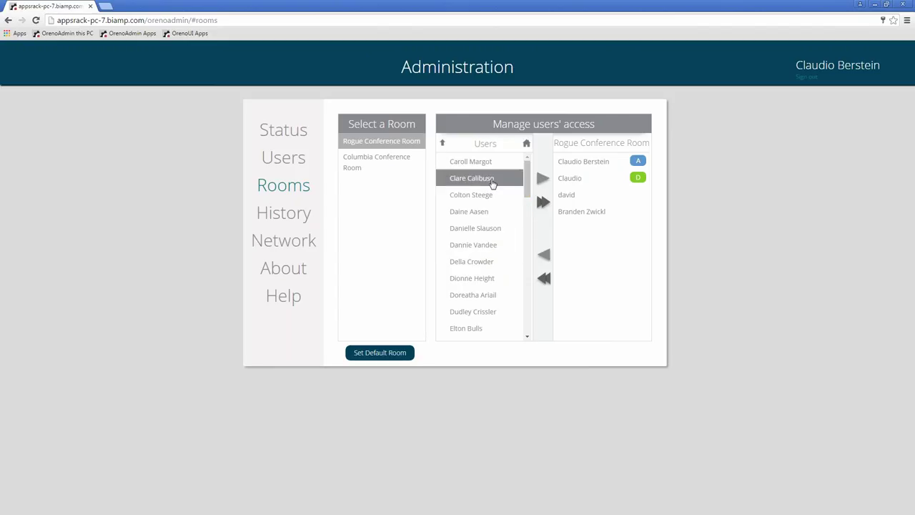
left_click(486, 228)
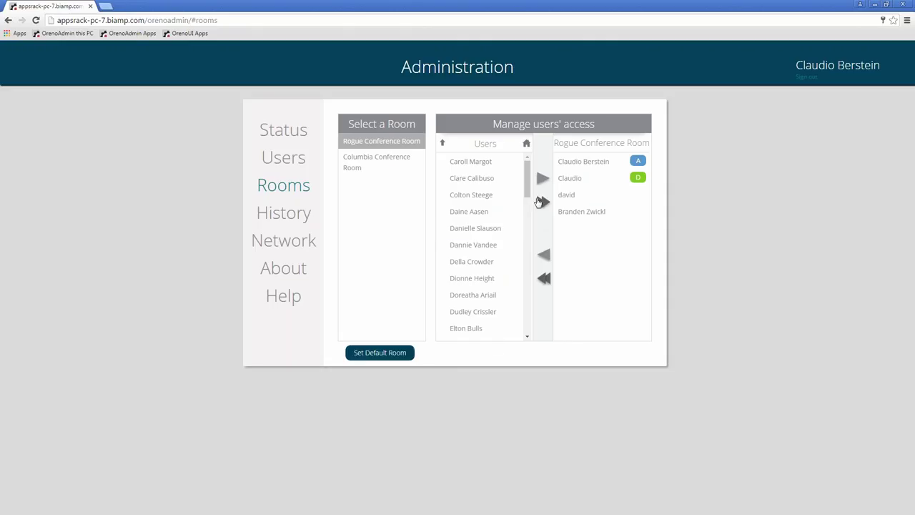
left_click(543, 201)
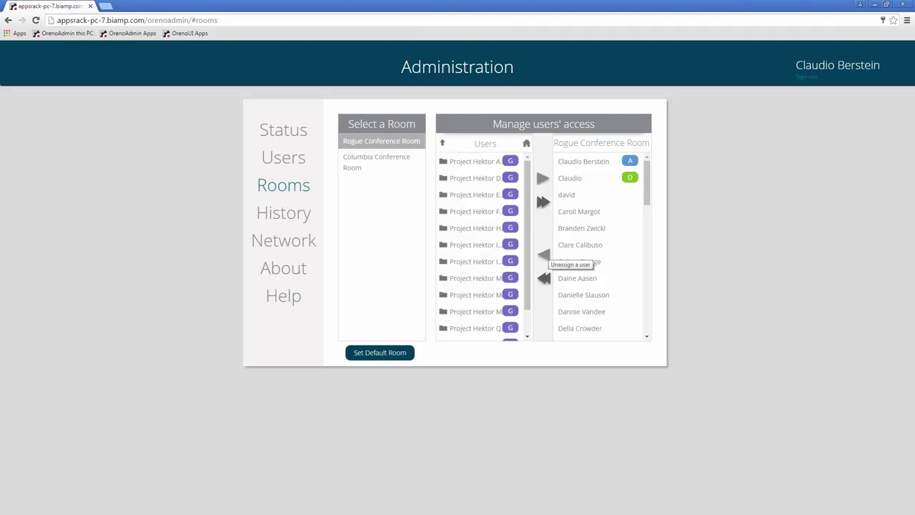
left_click(574, 197)
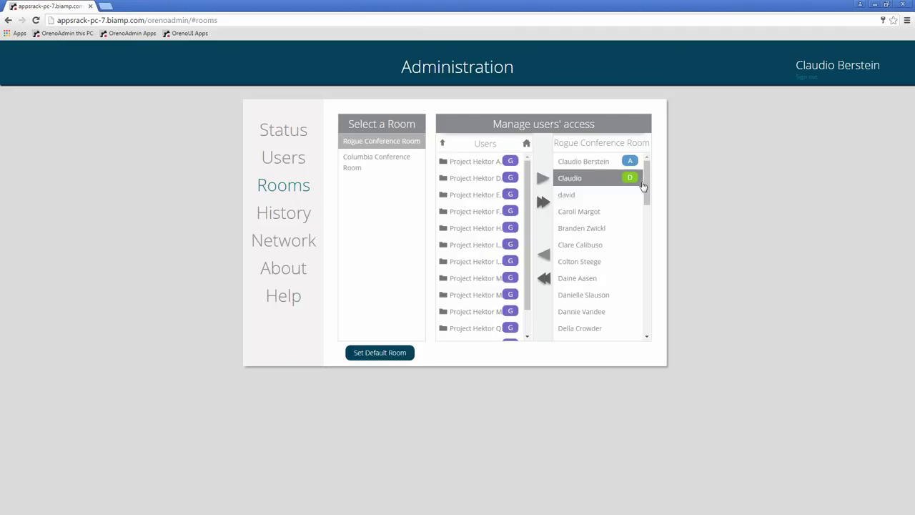
left_click_drag(647, 188, 660, 174)
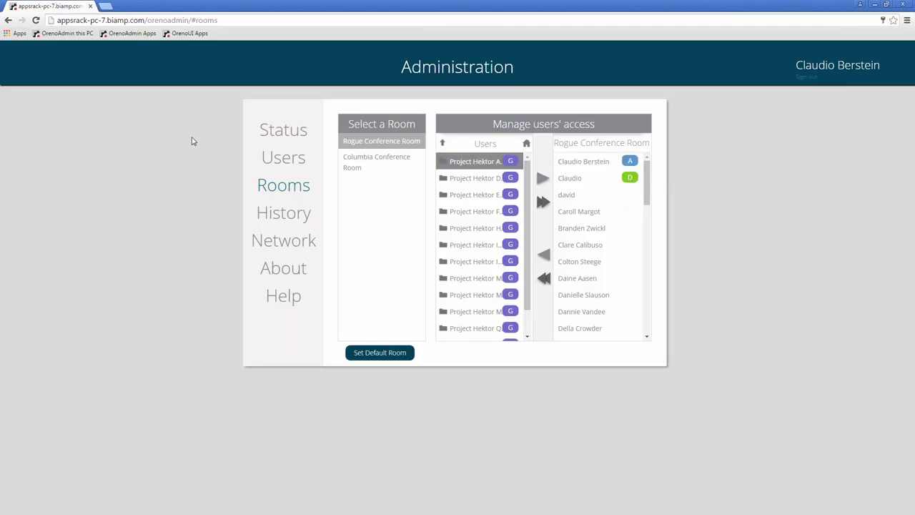
left_click(103, 6)
Load the OrenoUI Apps login page and sign in with the local user's credentials
left_click(186, 33)
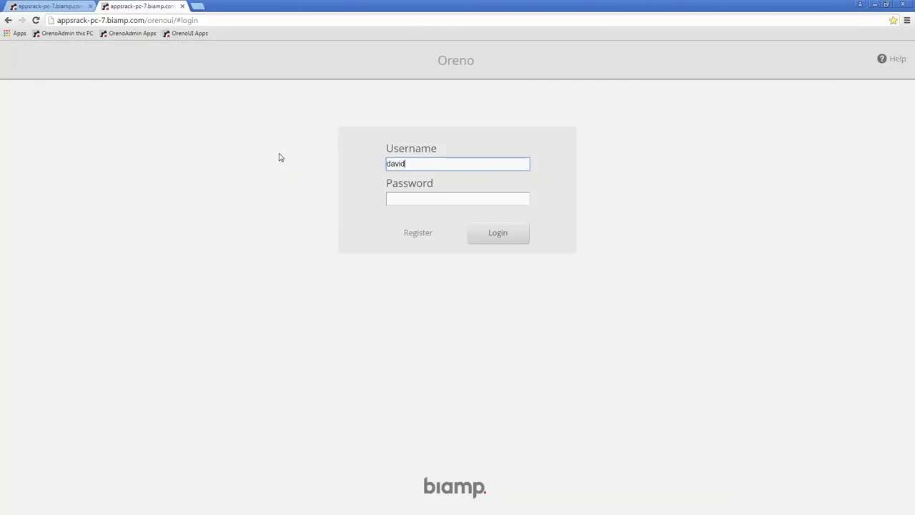
key("Tab")
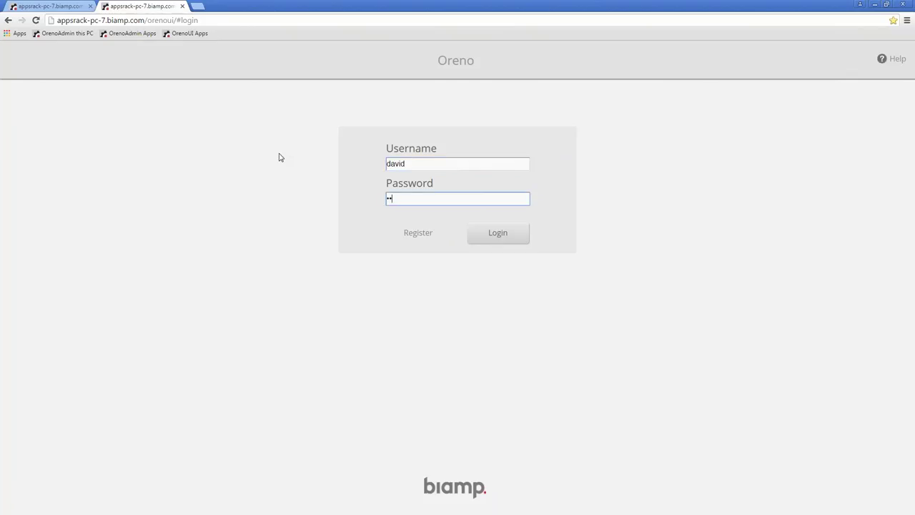
key("Return")
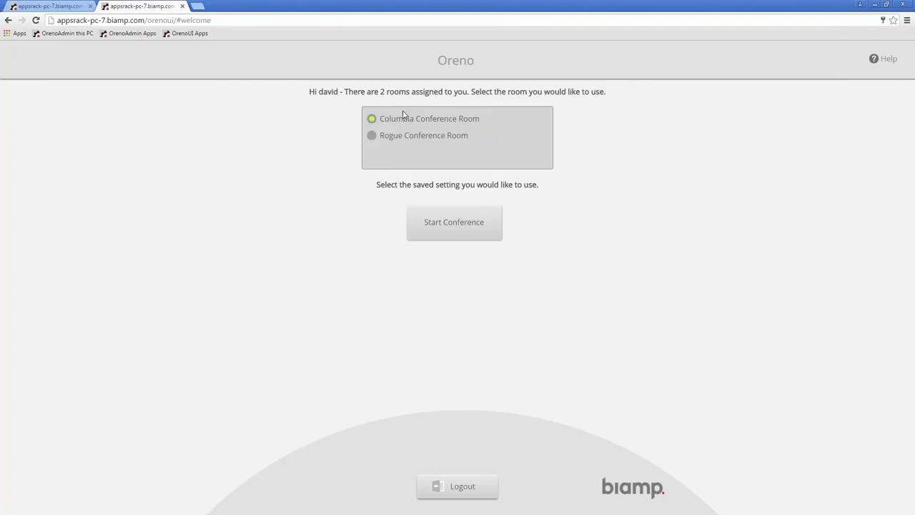
Start a conference in Rogue Conference Room and open its dialer contacts list
left_click(383, 136)
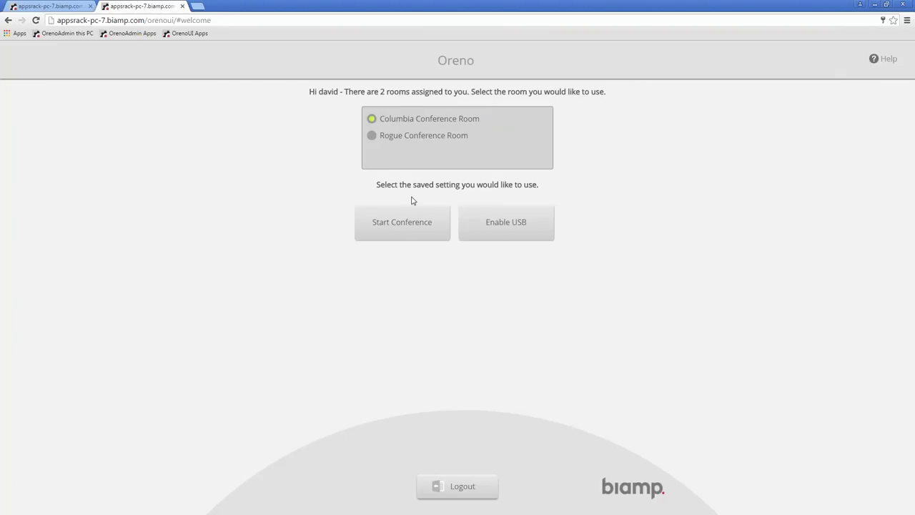
left_click(406, 222)
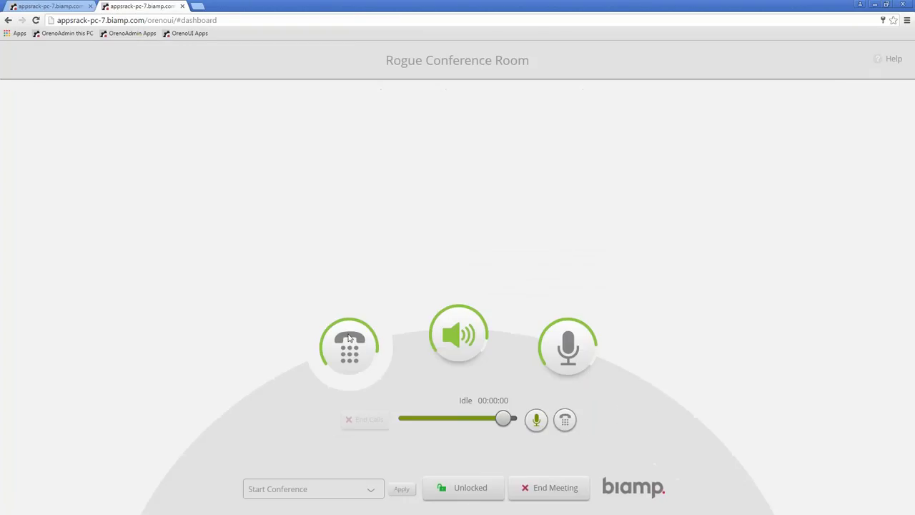
left_click(564, 420)
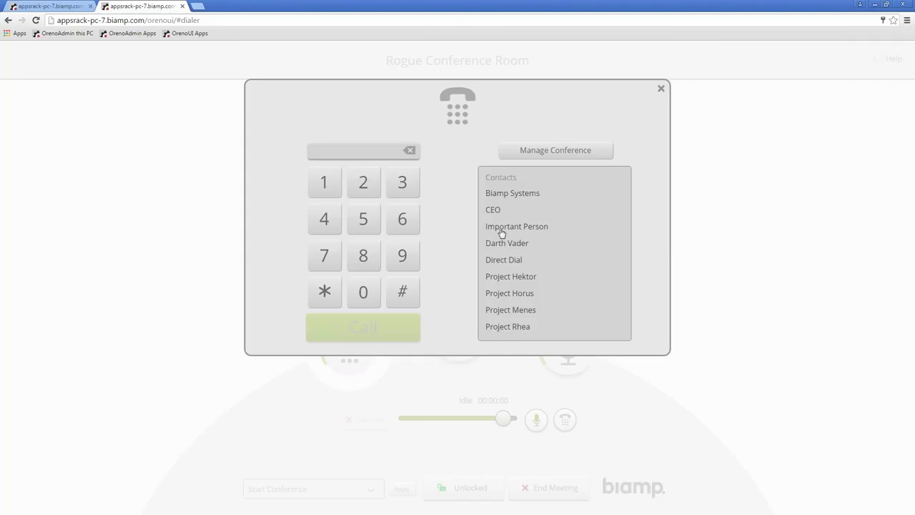
Check the Project Hektor and Project Rhea contacts, close the dialer, and return to Administration
left_click(504, 282)
left_click(521, 282)
left_click(527, 280)
left_click(513, 327)
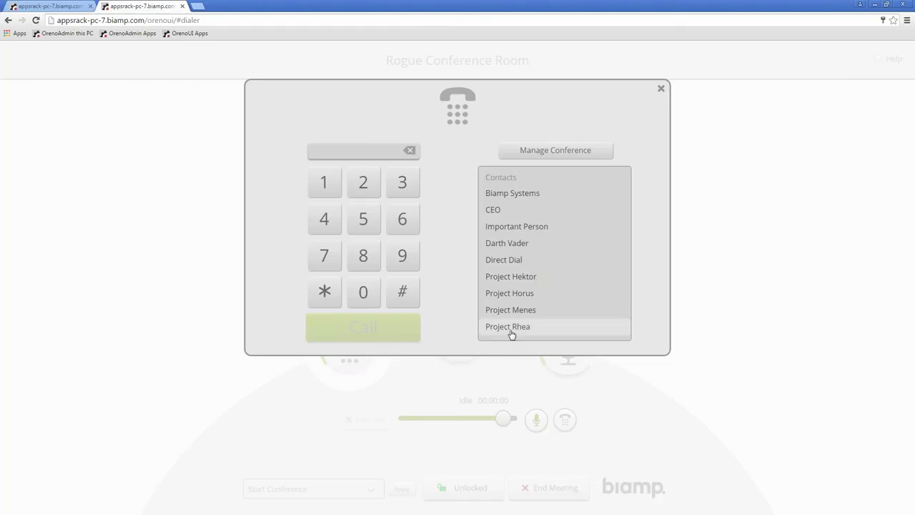
left_click(661, 90)
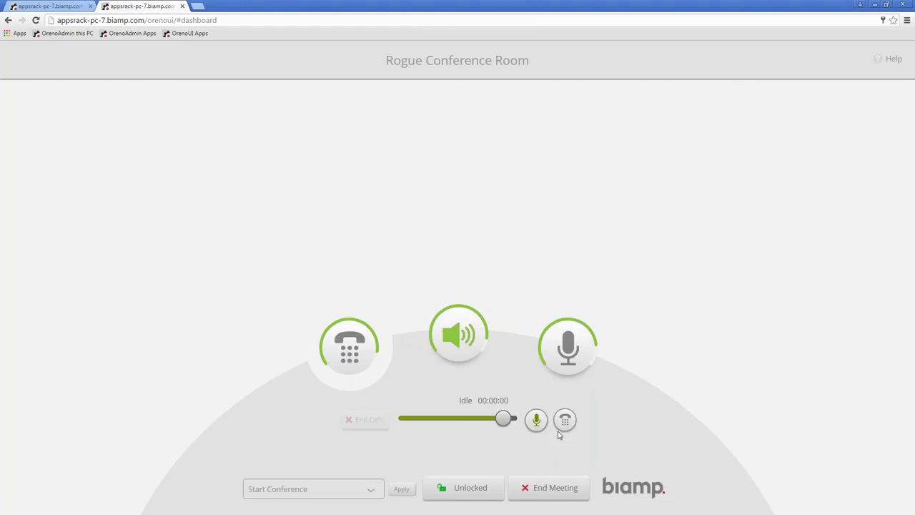
left_click(79, 7)
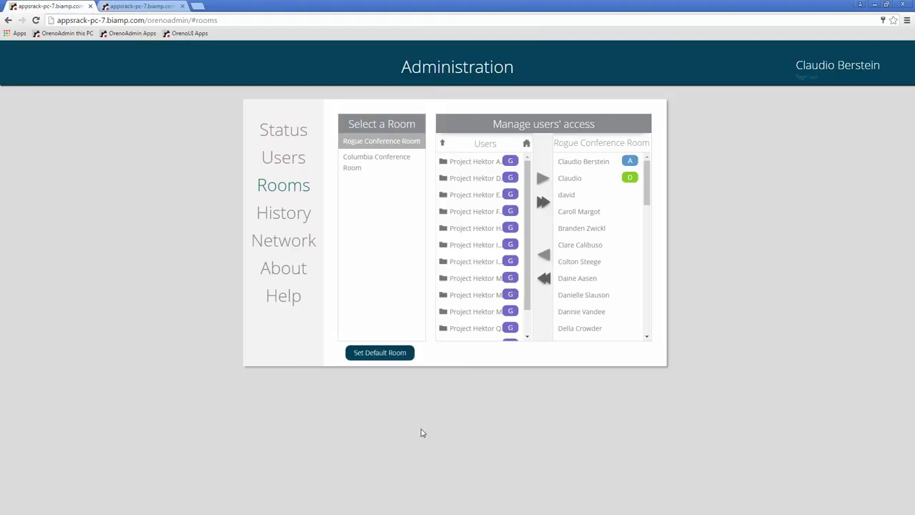
Go through Status to Users and re-apply the unchanged LDAP configuration from LDAP Requests
left_click(281, 136)
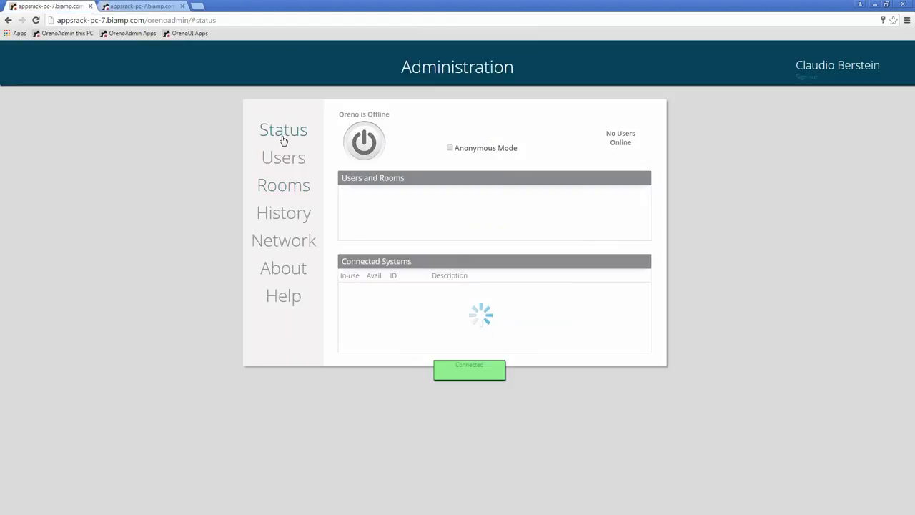
left_click(276, 159)
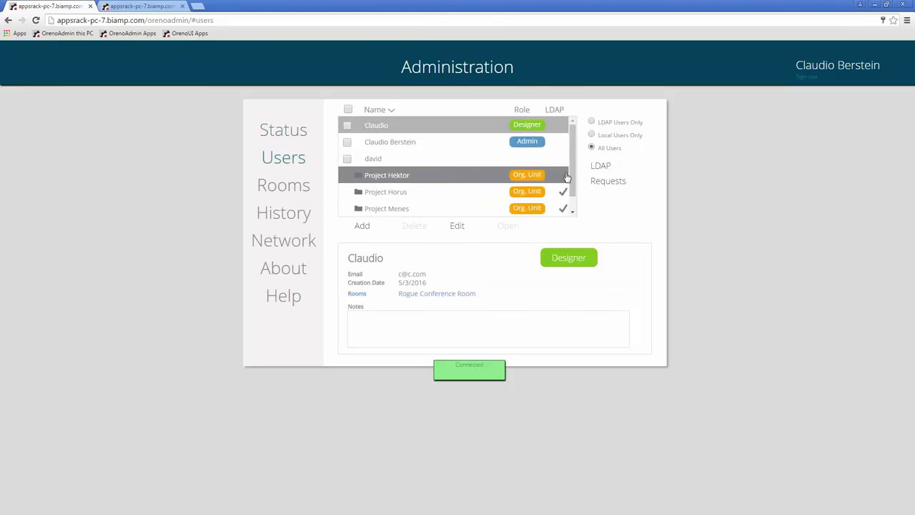
left_click(600, 166)
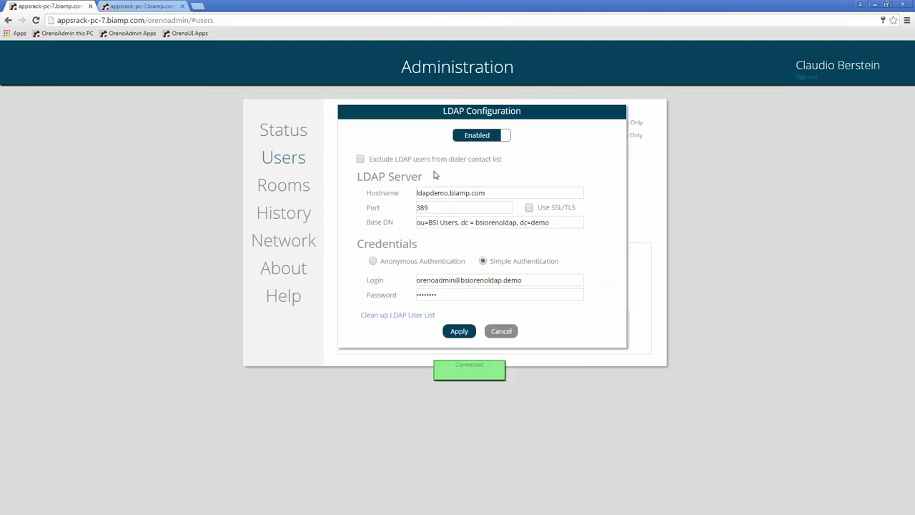
left_click(459, 331)
scroll(544, 150, "down", 1)
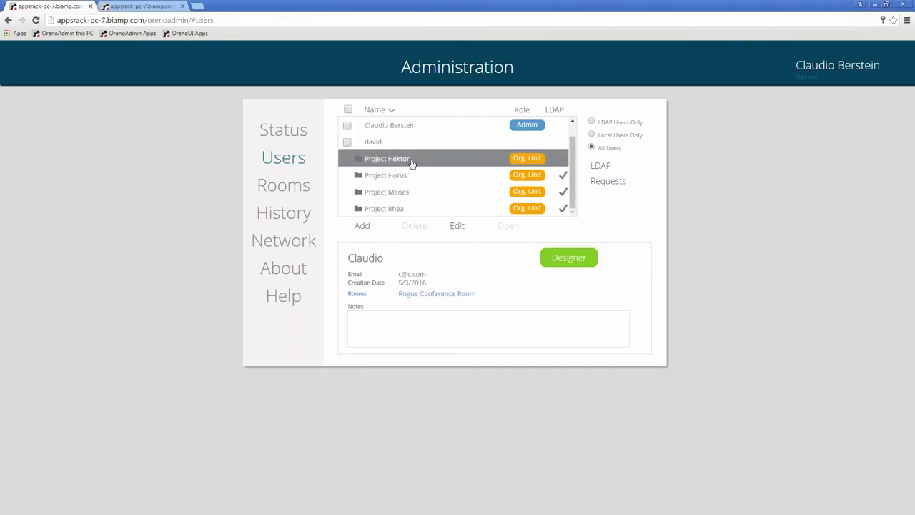
Prefix the LDAP Base DN with 'ou=Project Hektor, ' and apply the change
left_click(598, 176)
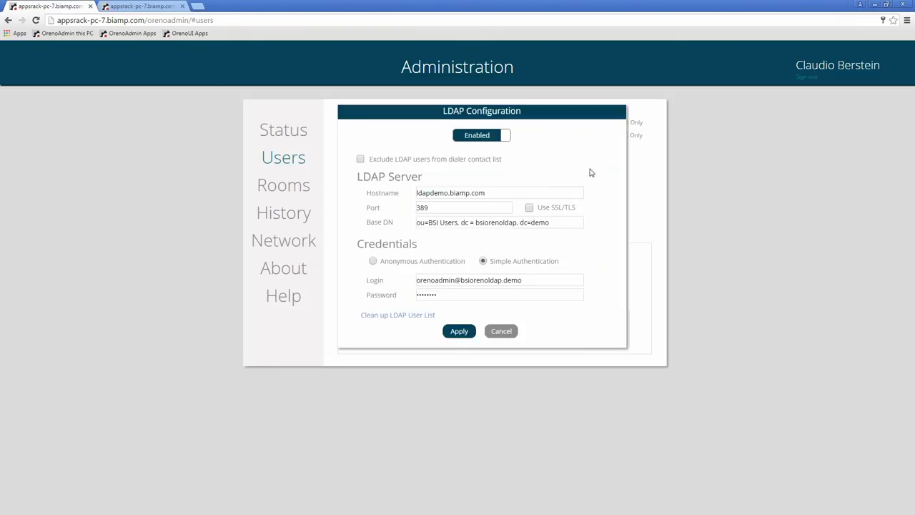
left_click(418, 223)
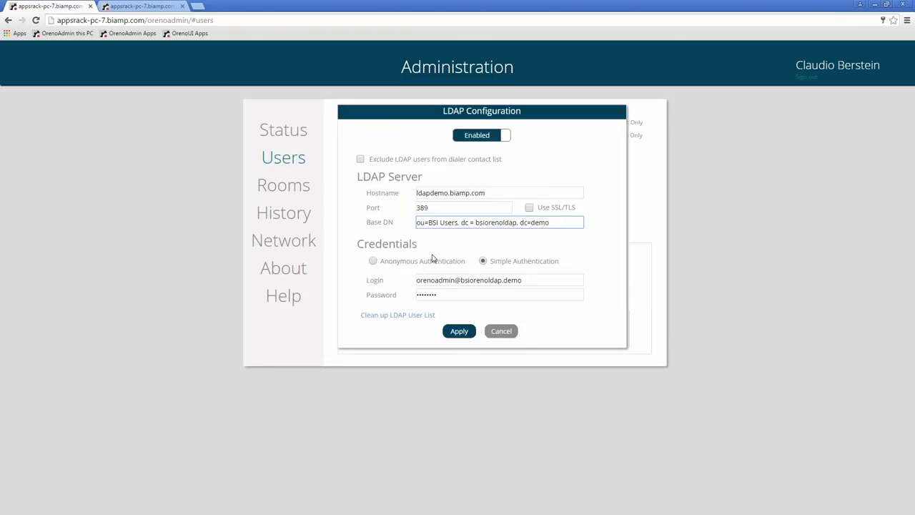
type("ou")
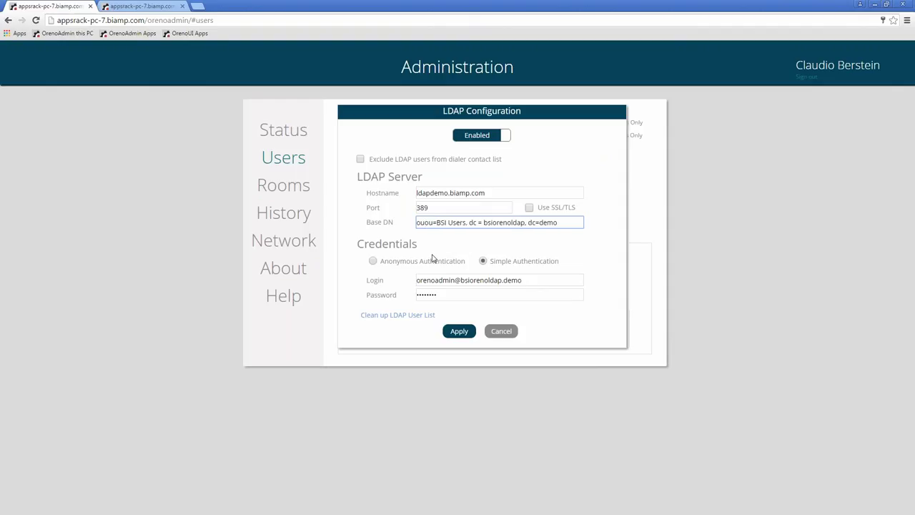
type("=")
type("Project")
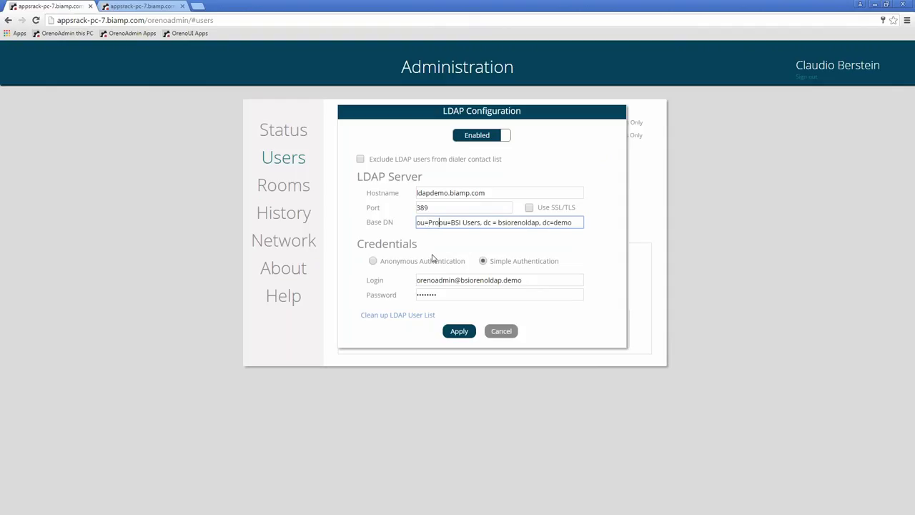
type("ektor,")
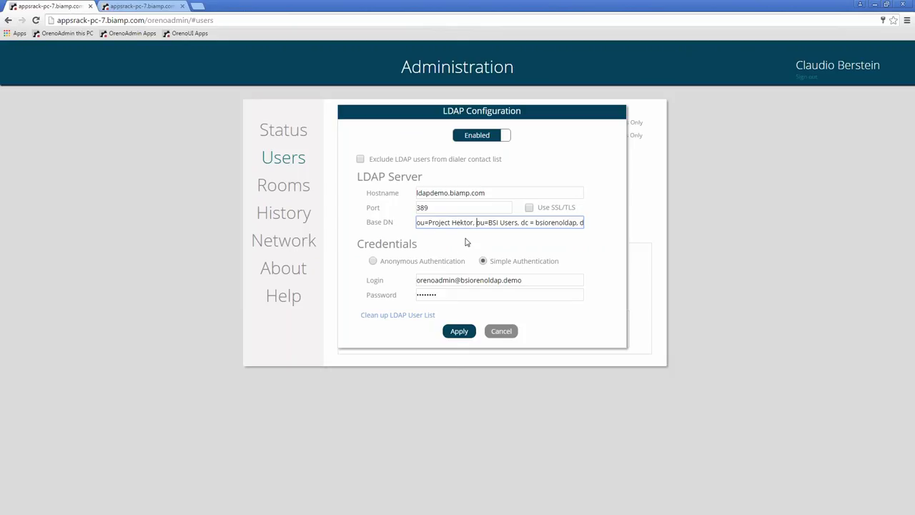
left_click(459, 331)
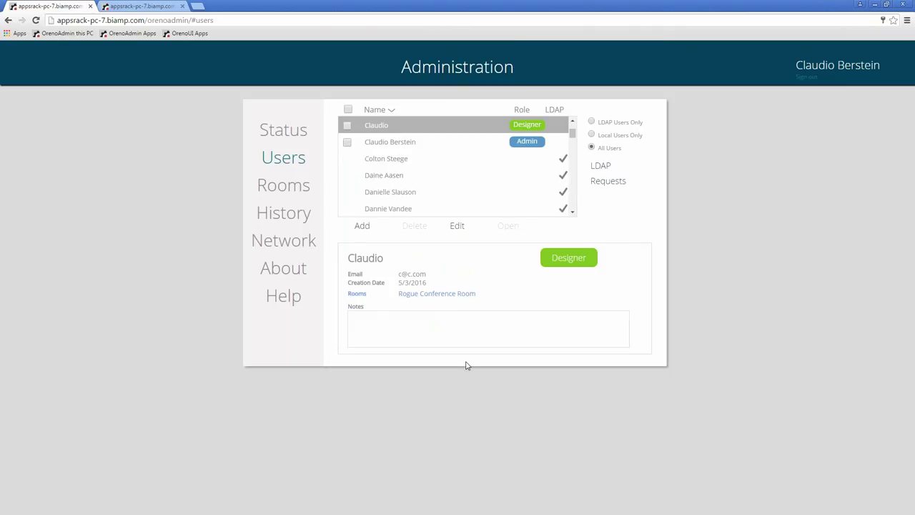
Scroll through the individual LDAP users, then open LDAP Configuration from the LDAP Requests link
mouse_move(572, 134)
left_mouse_down()
mouse_move(570, 204)
mouse_move(581, 179)
mouse_move(576, 127)
left_mouse_up()
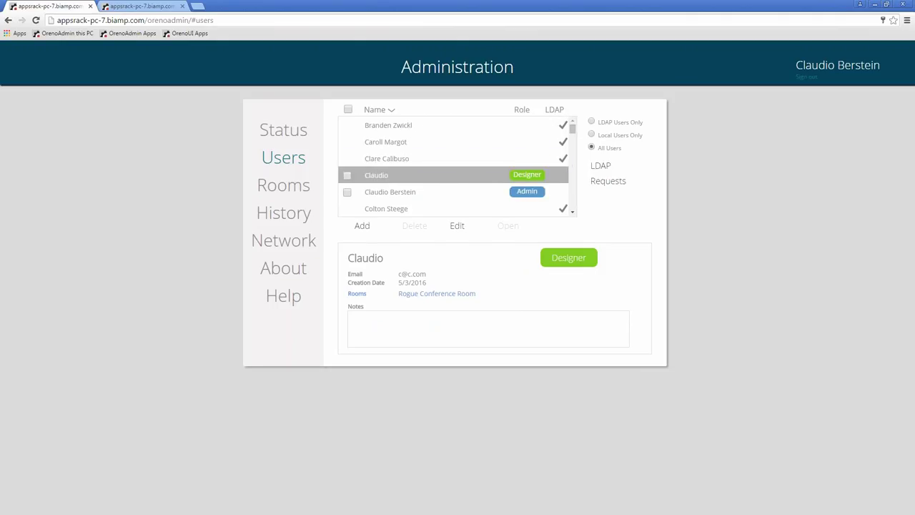
left_click_drag(572, 128, 570, 155)
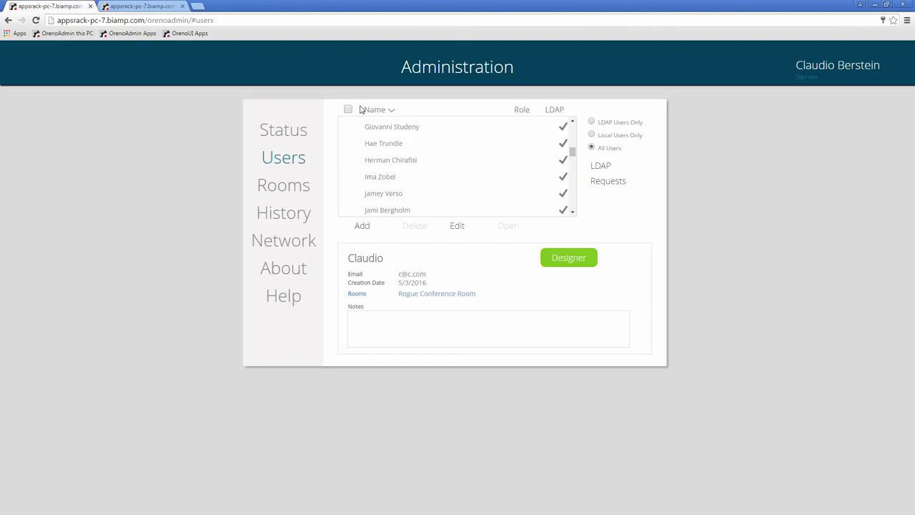
scroll(359, 208, "down", 5)
scroll(374, 173, "up", 10)
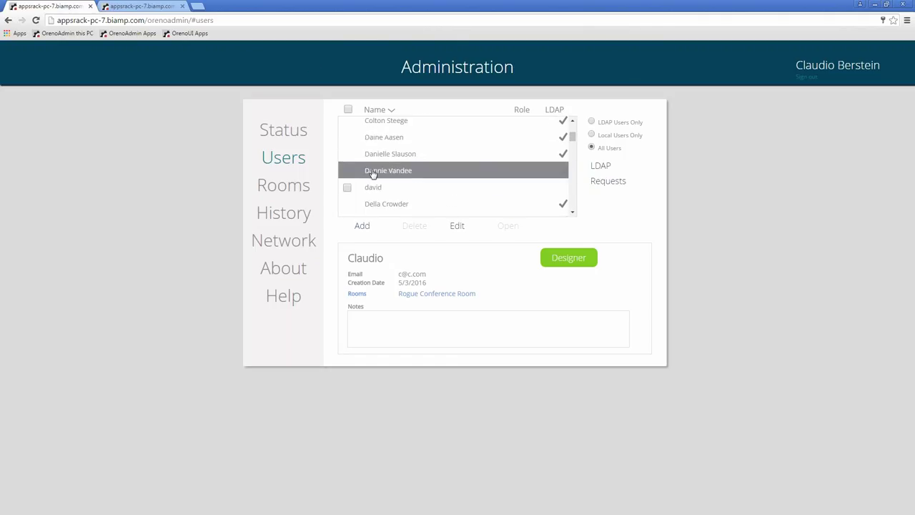
left_click(592, 172)
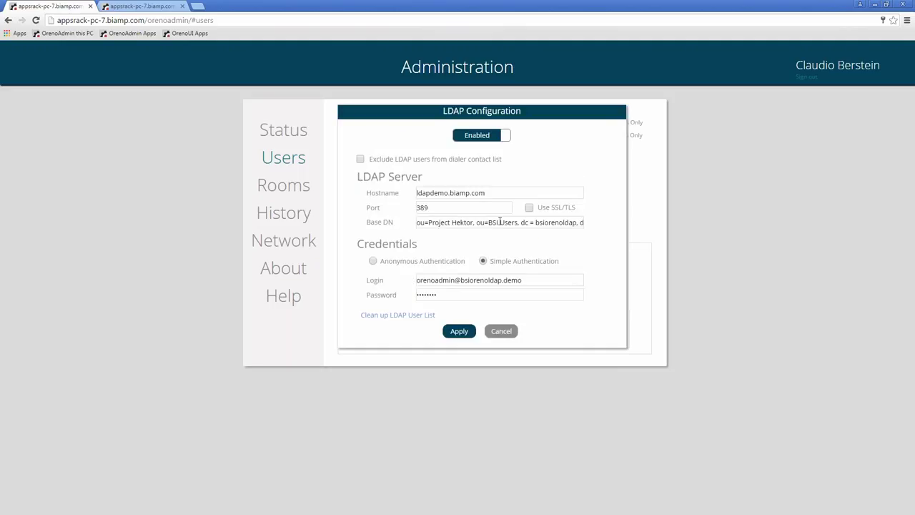
Delete 'ou=Project Hektor, ou=BSI Users, ' from the Base DN, leaving dc = bsiorenoldap, dc=demo, and apply
left_click_drag(521, 224, 409, 217)
key("ctrl+c")
key("BackSpace")
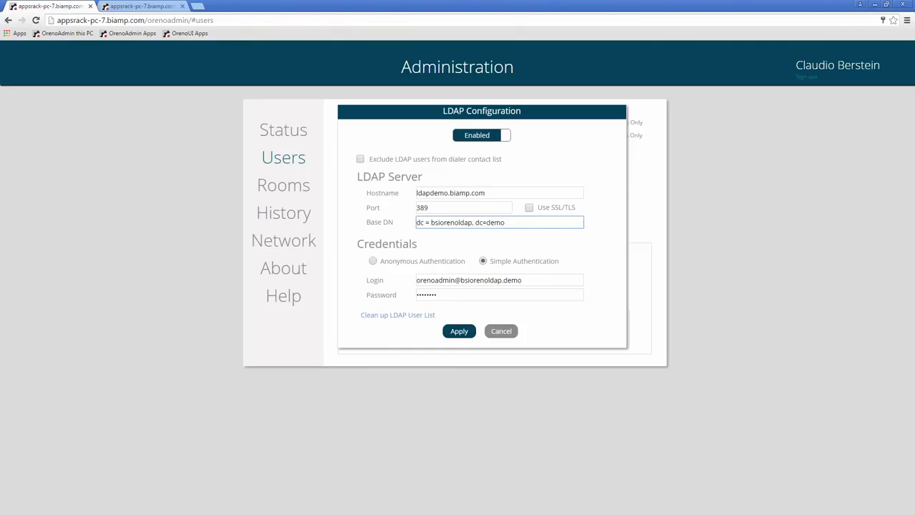
left_click(467, 331)
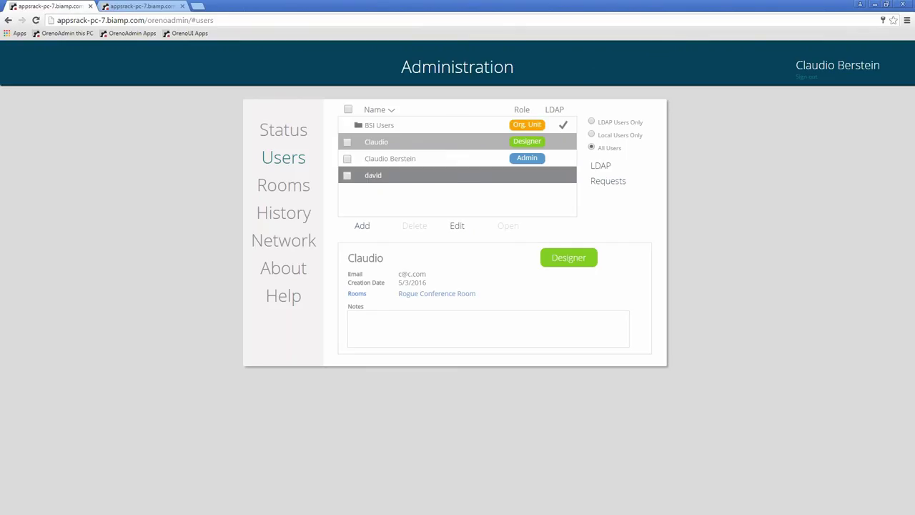
Paste 'ou=Project Hektor, ou=BSI Users, ' back at the start of the Base DN and apply
left_click(616, 173)
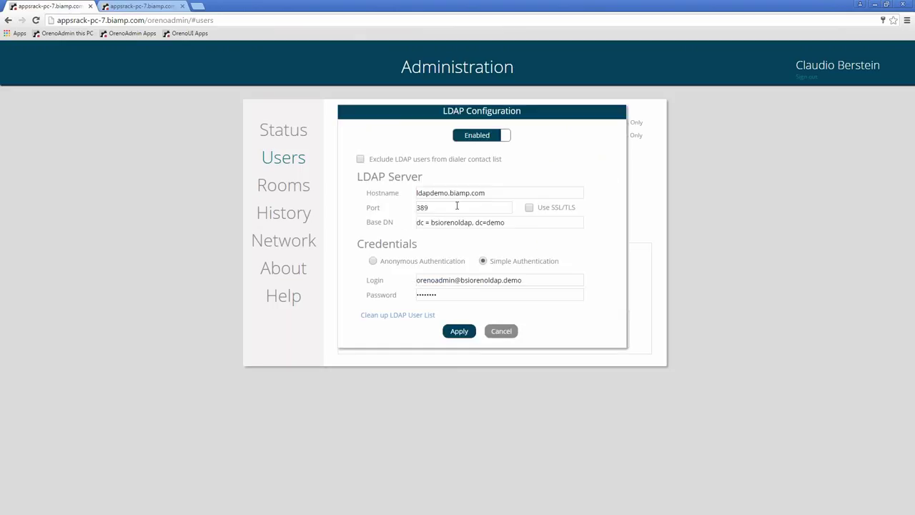
left_click(417, 222)
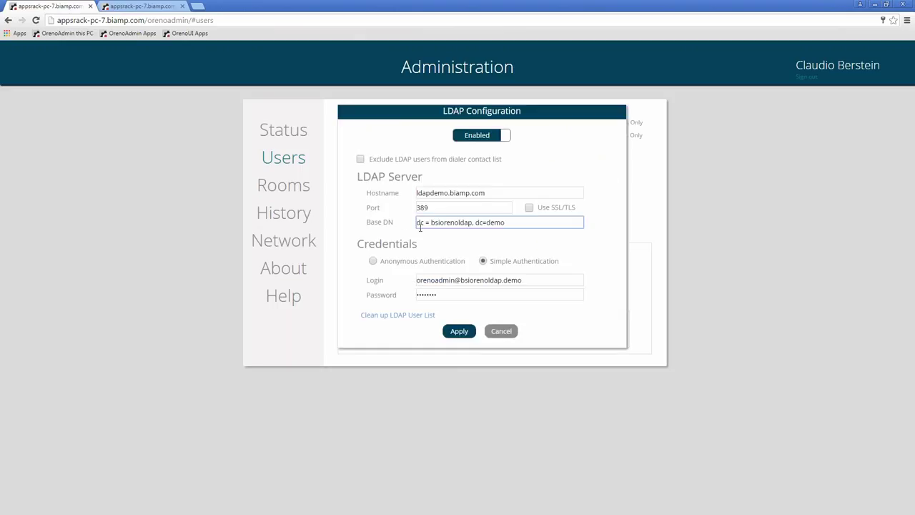
key("ctrl+v")
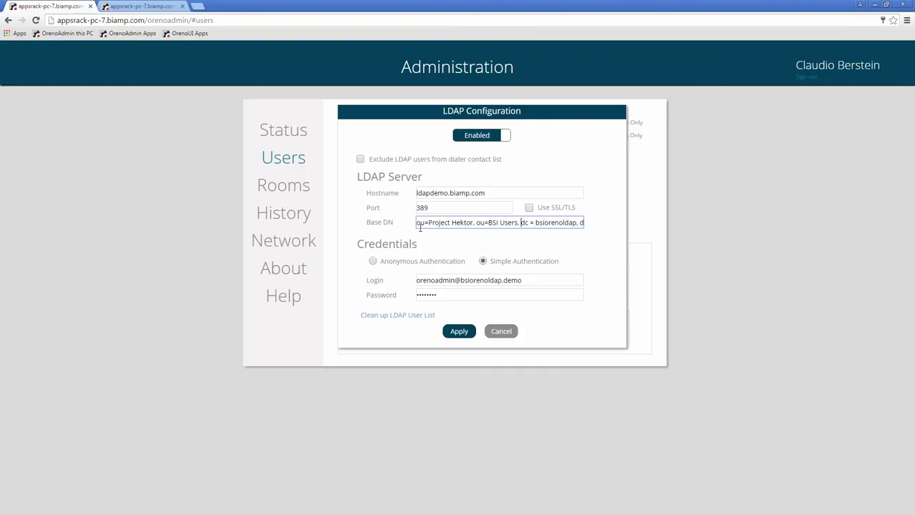
left_click(459, 330)
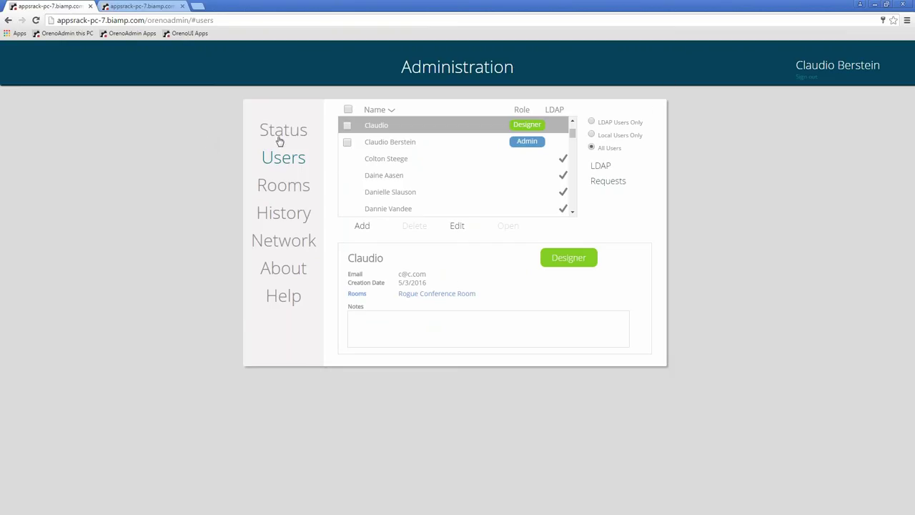
Review Rogue Conference Room's user access, dismiss Chrome's password prompt, and switch to Oreno UI
left_click(284, 165)
left_click(283, 185)
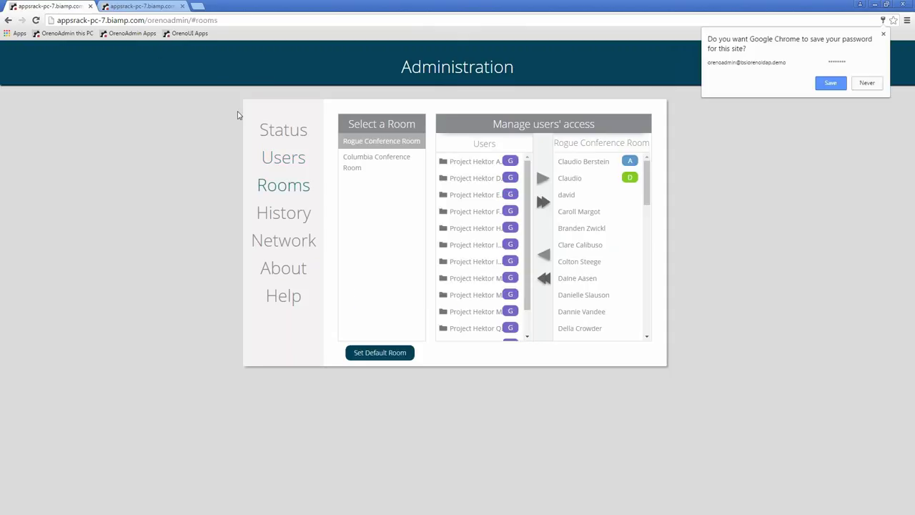
left_click(867, 83)
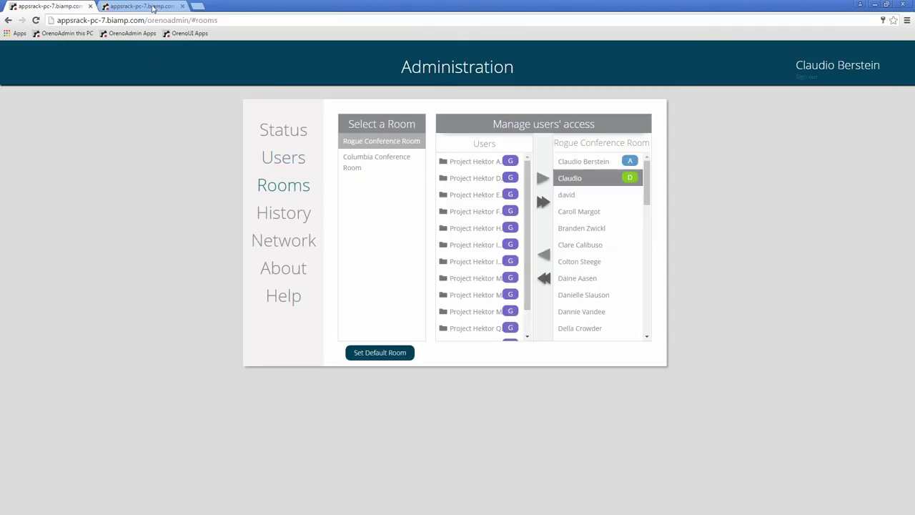
left_click(152, 7)
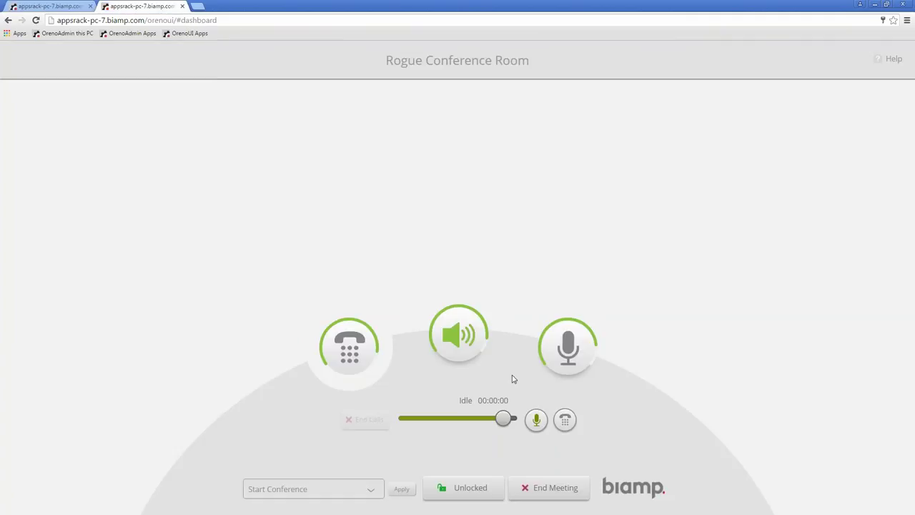
End the current meeting and start a new conference in Rogue Conference Room
left_click(537, 491)
left_click(418, 303)
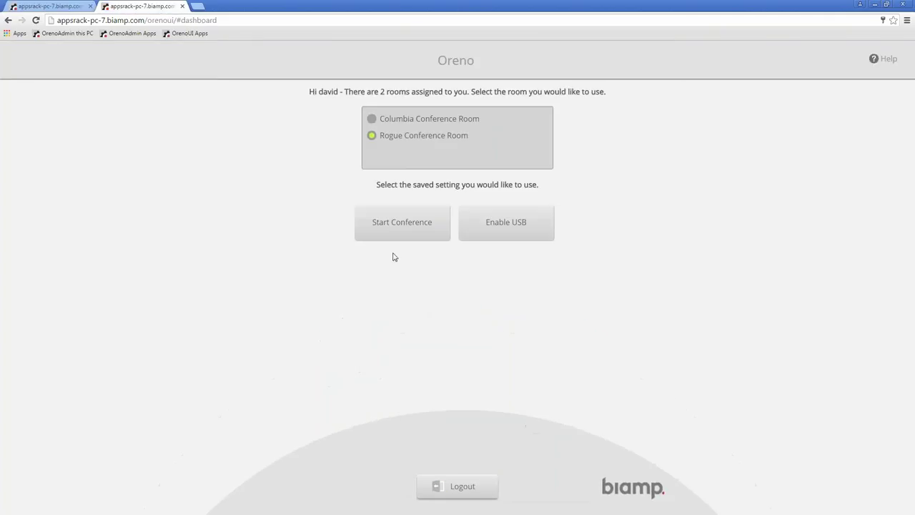
left_click(409, 236)
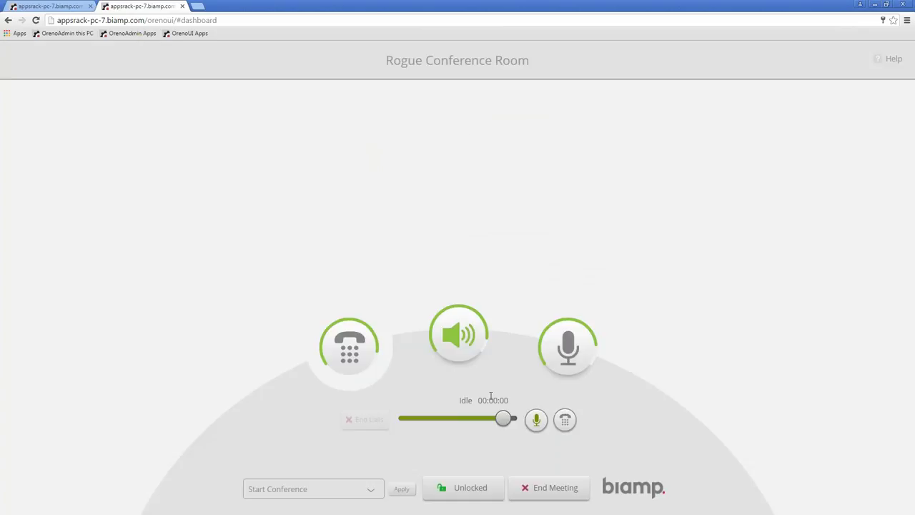
Browse the dialer contacts for the Project Hektor people and groups, pick one, then close the dialer
left_click(564, 421)
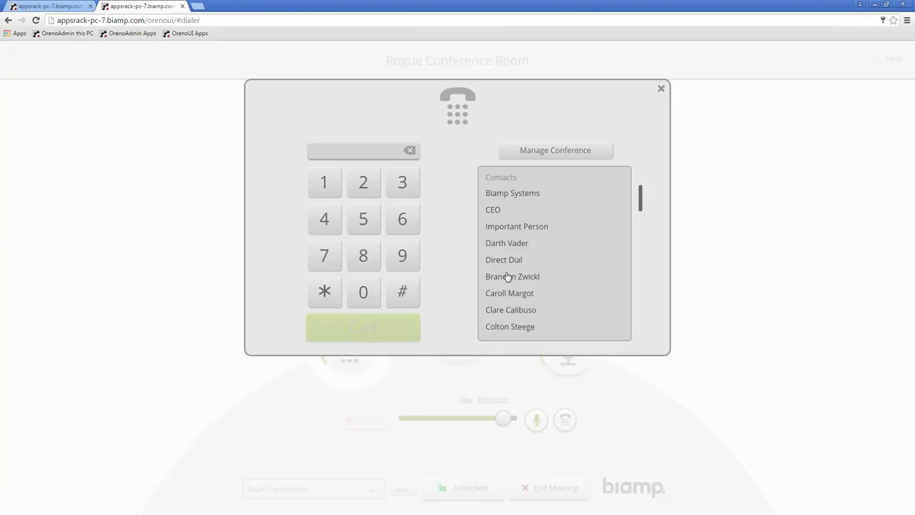
scroll(507, 276, "down", 5)
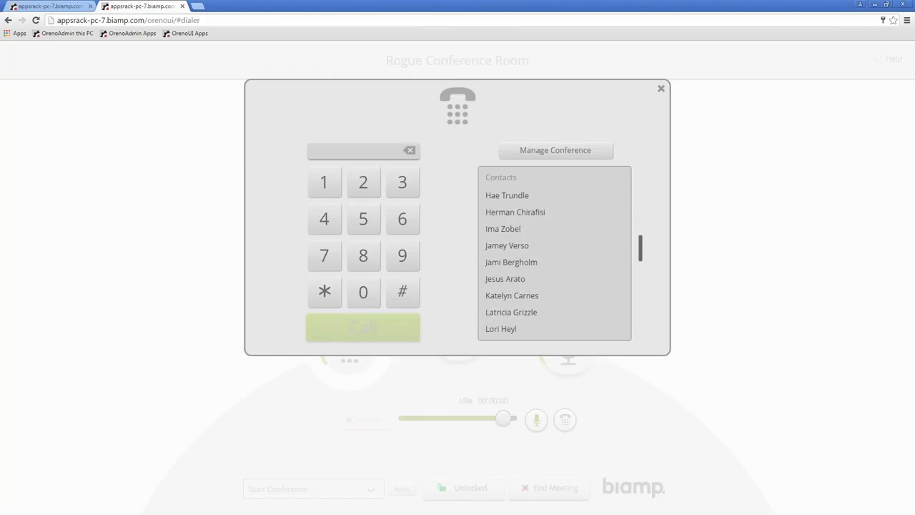
scroll(554, 254, "down", 5)
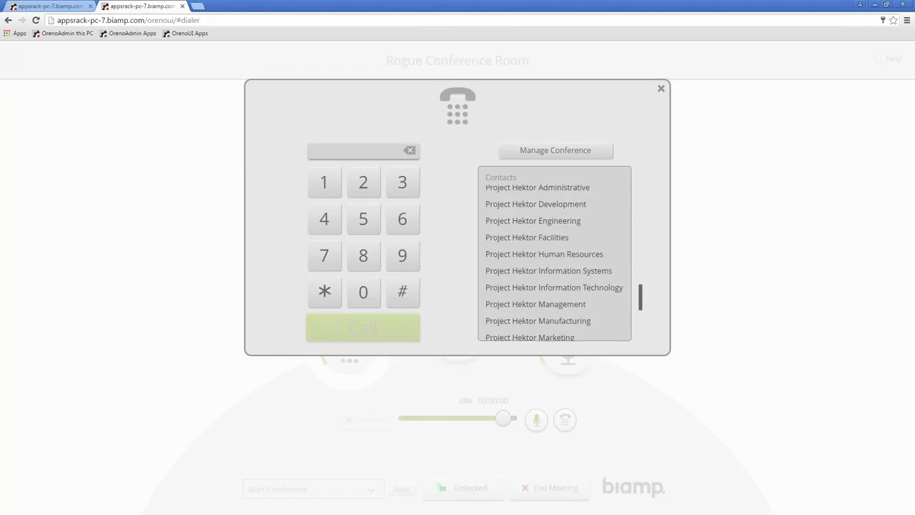
scroll(554, 254, "up", 4)
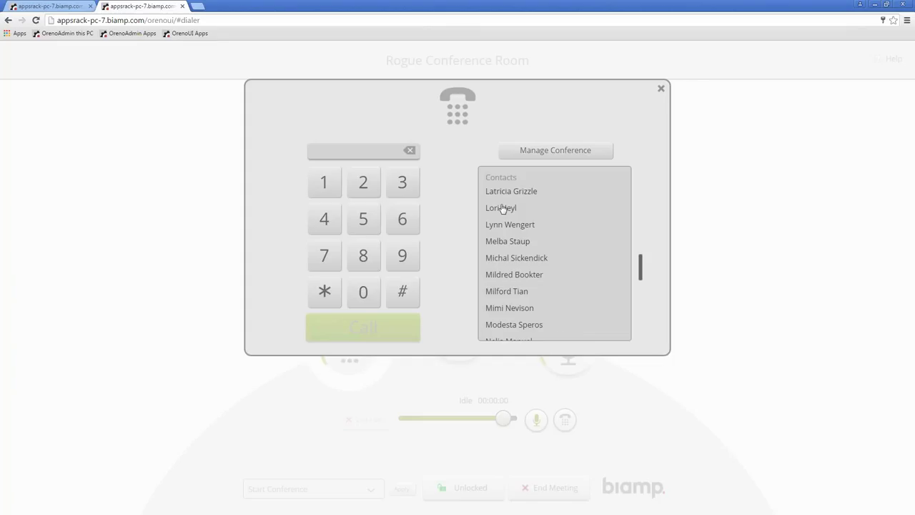
scroll(503, 209, "down", 3)
scroll(504, 257, "up", 1)
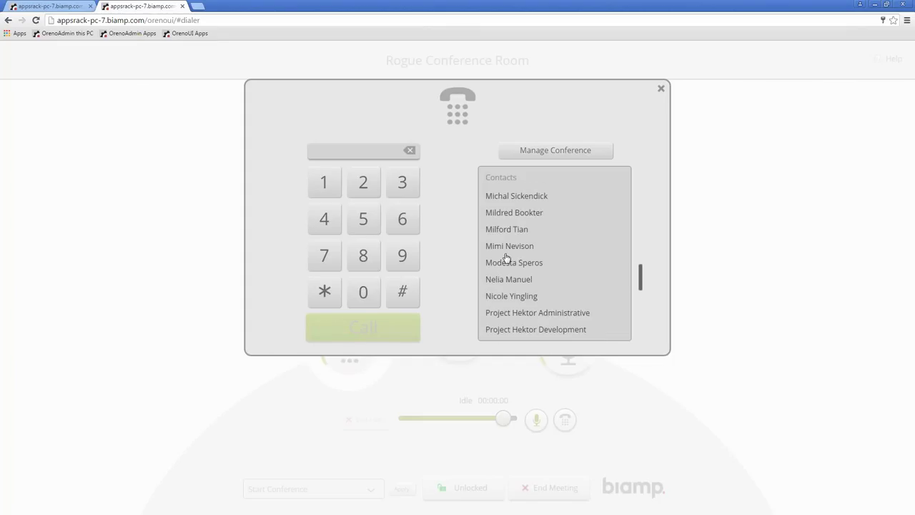
left_click(498, 215)
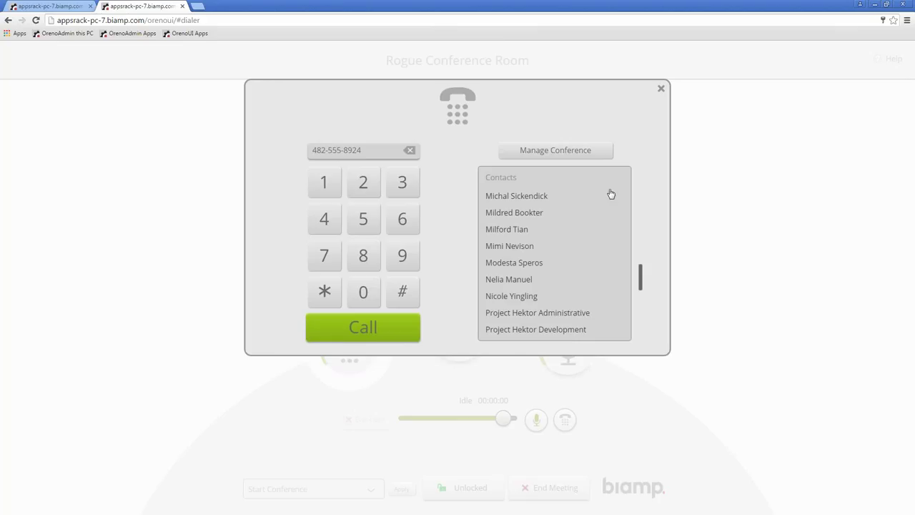
left_click(660, 89)
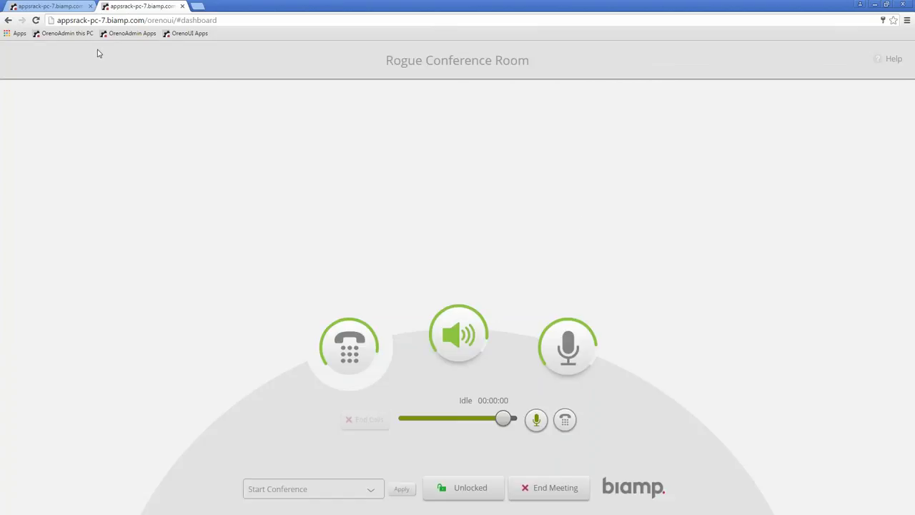
End the meeting and return to the Administration tab
left_click(537, 489)
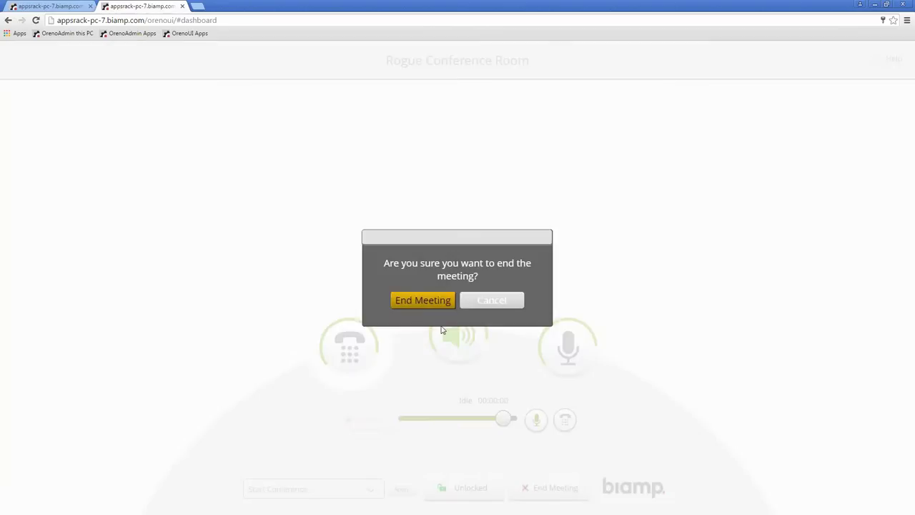
left_click(417, 305)
left_click(56, 8)
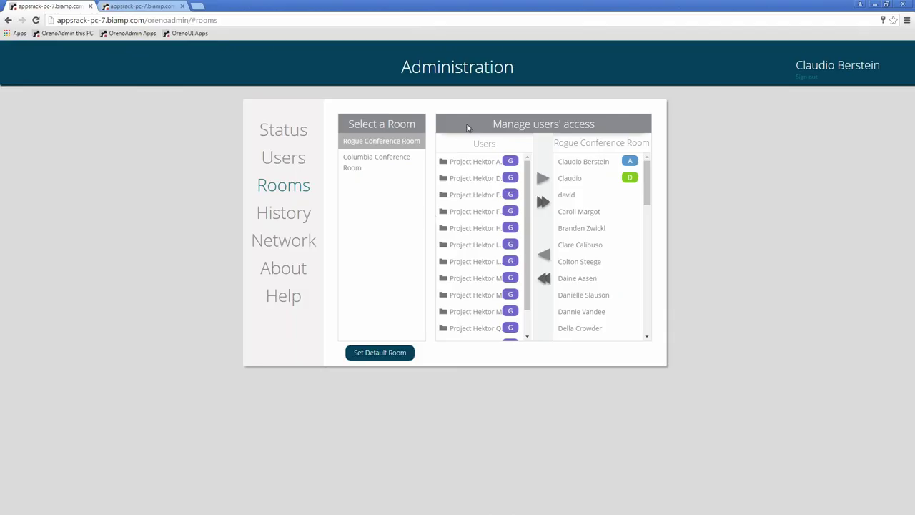
Enable 'Exclude LDAP users from dialer contact list' in LDAP Configuration, then start a conference in Oreno UI
left_click(284, 159)
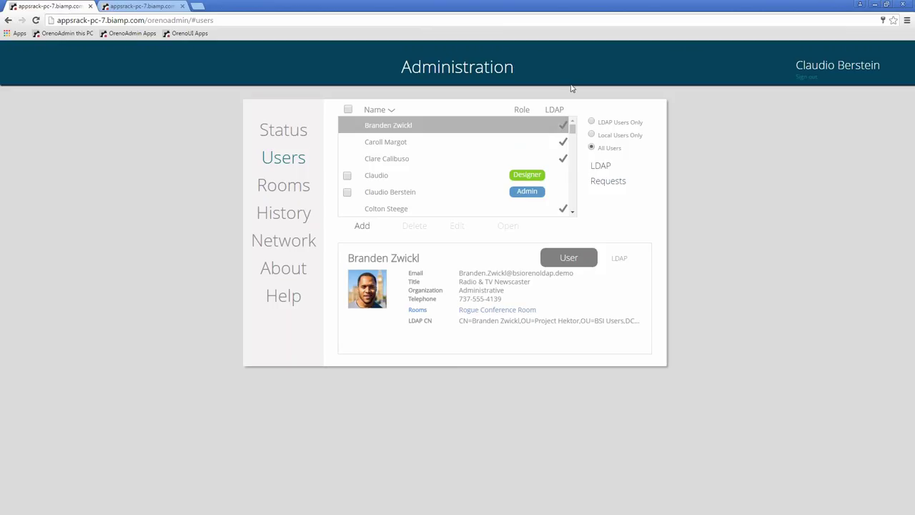
left_click(600, 170)
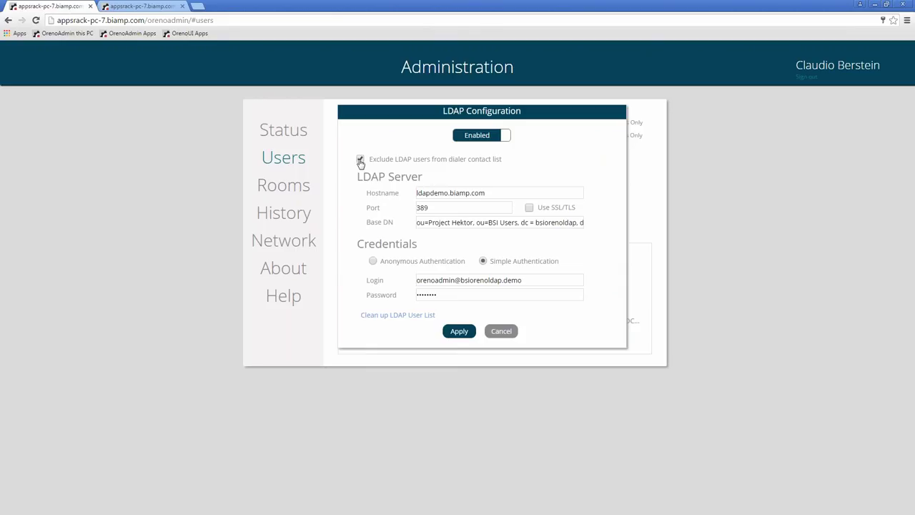
left_click(455, 331)
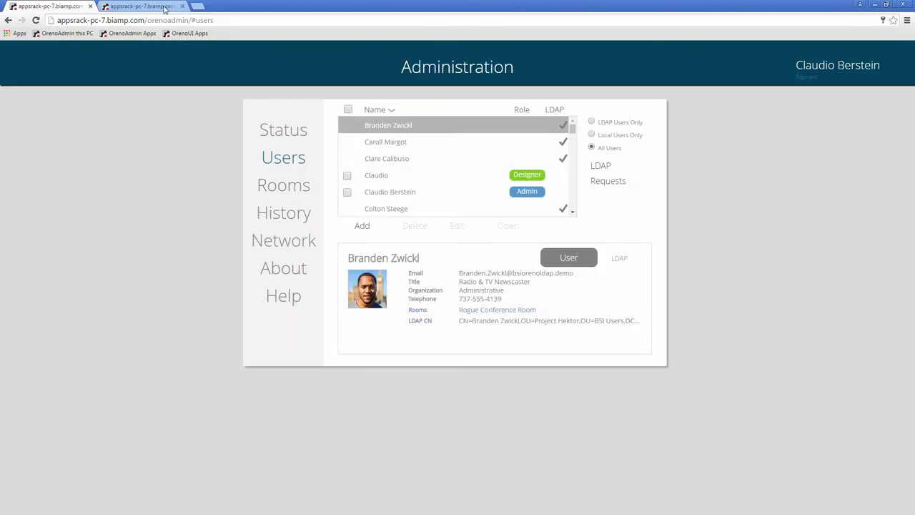
left_click(164, 9)
left_click(383, 220)
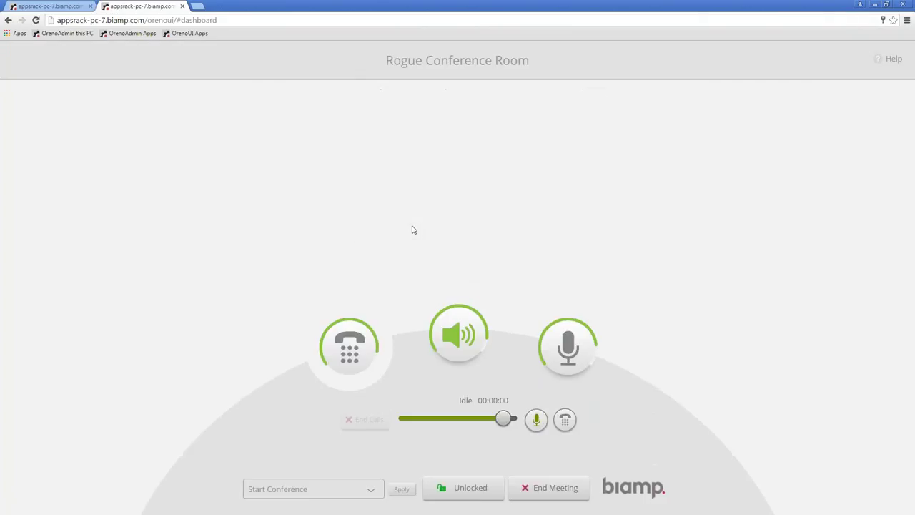
Verify the dialer lists only non-LDAP contacts like CEO and Direct Dial, end the meeting, and minimise Chrome
left_click(566, 421)
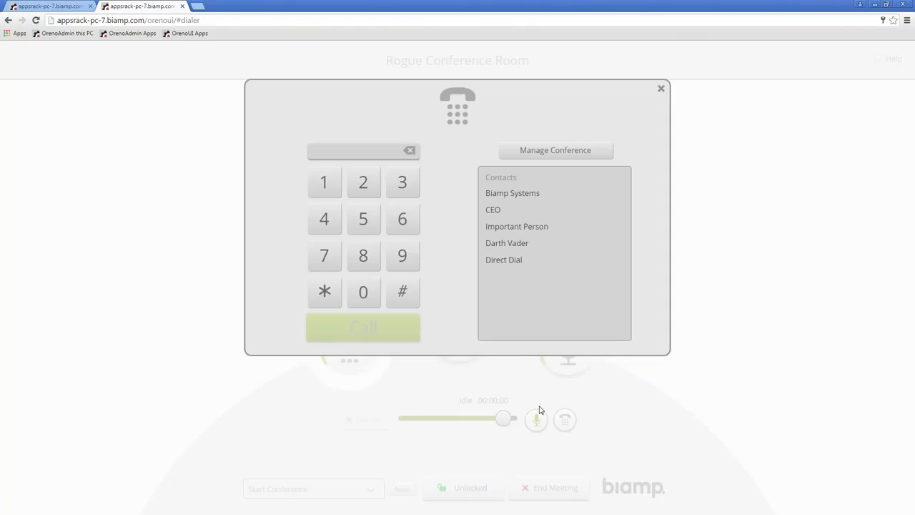
left_click(661, 88)
left_click(538, 492)
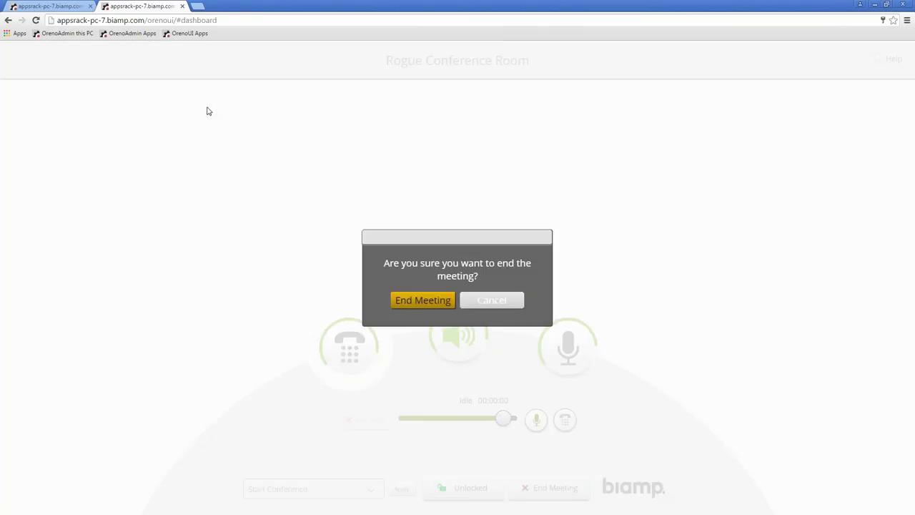
left_click(446, 304)
left_click(65, 6)
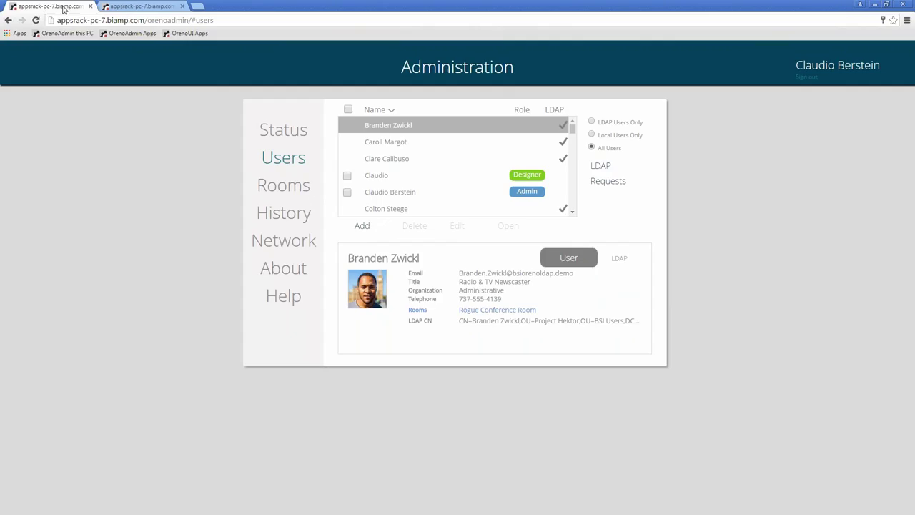
left_click(871, 4)
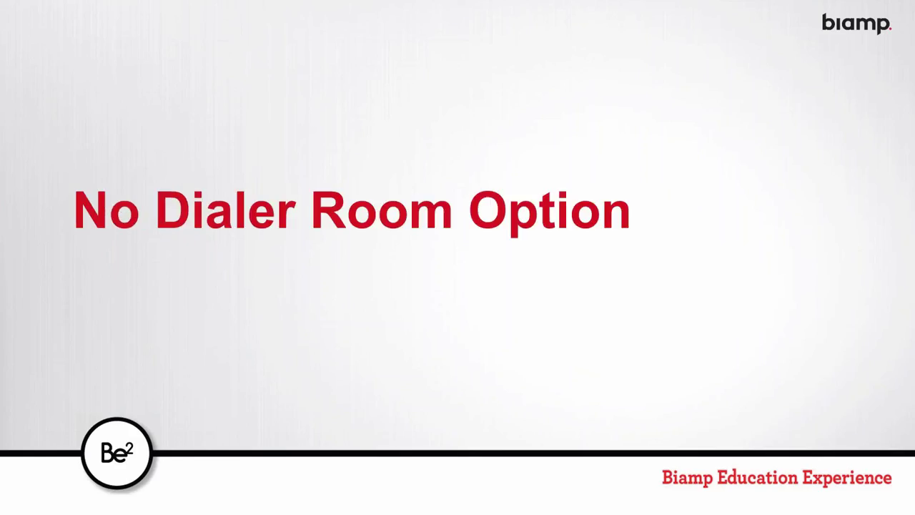
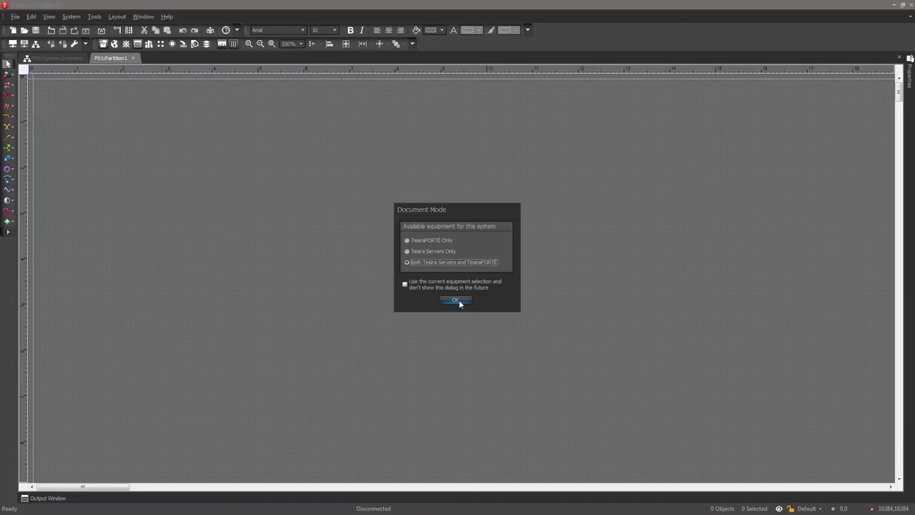
Confirm the document mode and connect to the ORENO TWO ROOM DEMO system
left_click(458, 299)
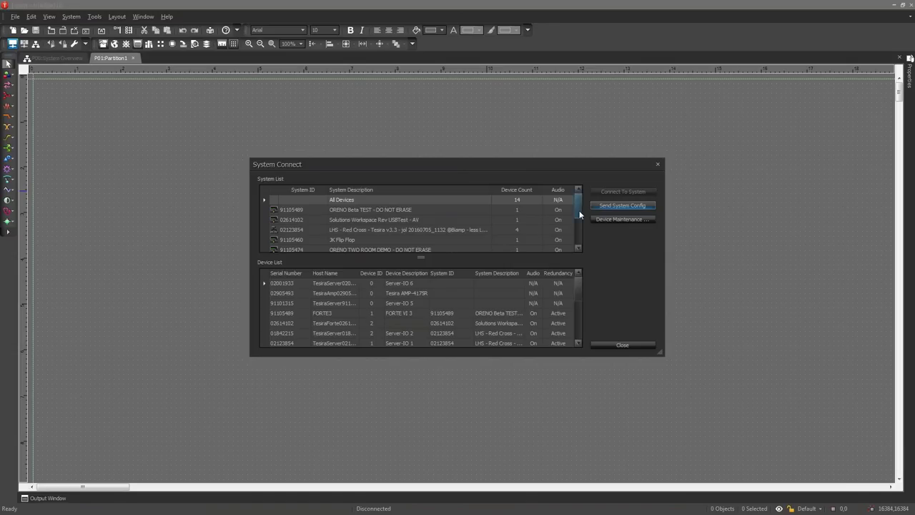
scroll(579, 213, "down", 1)
left_click(387, 221)
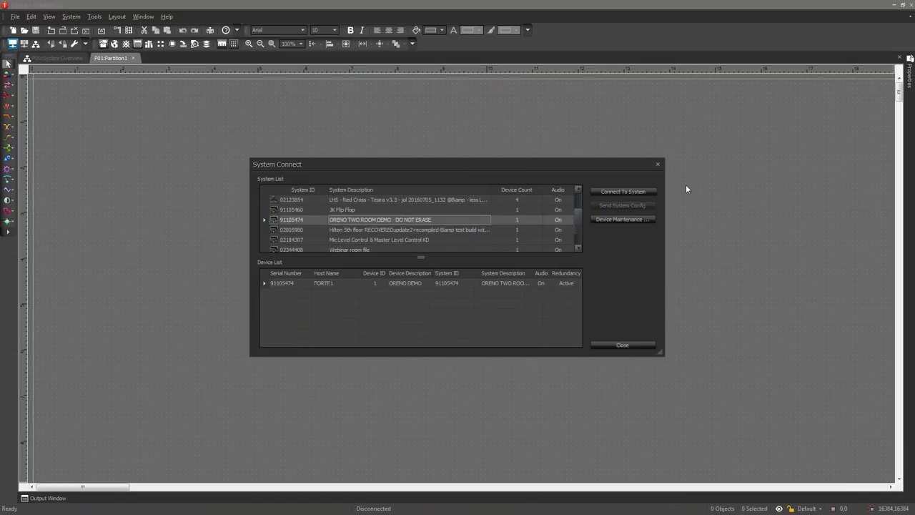
left_click(637, 192)
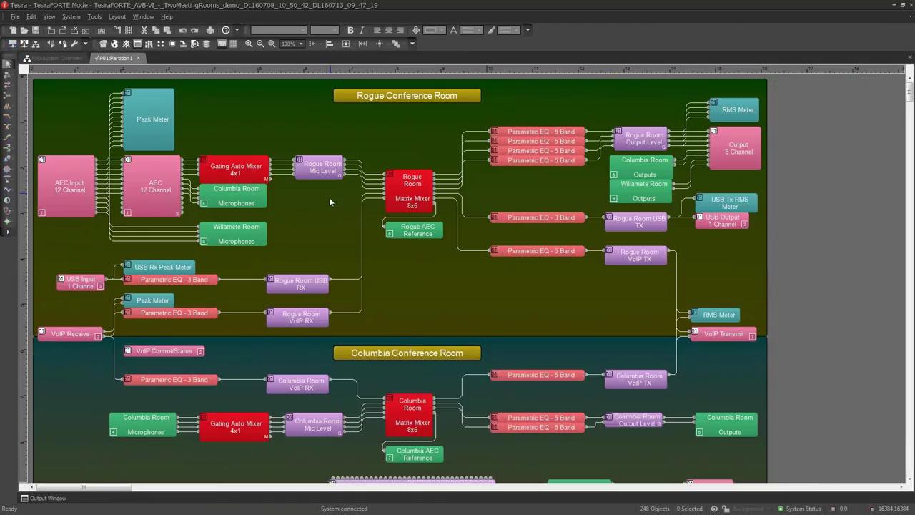
Review the Rogue, Columbia and Willamete signal paths, selecting the Willamete Room Microphones block
scroll(330, 202, "down", 3)
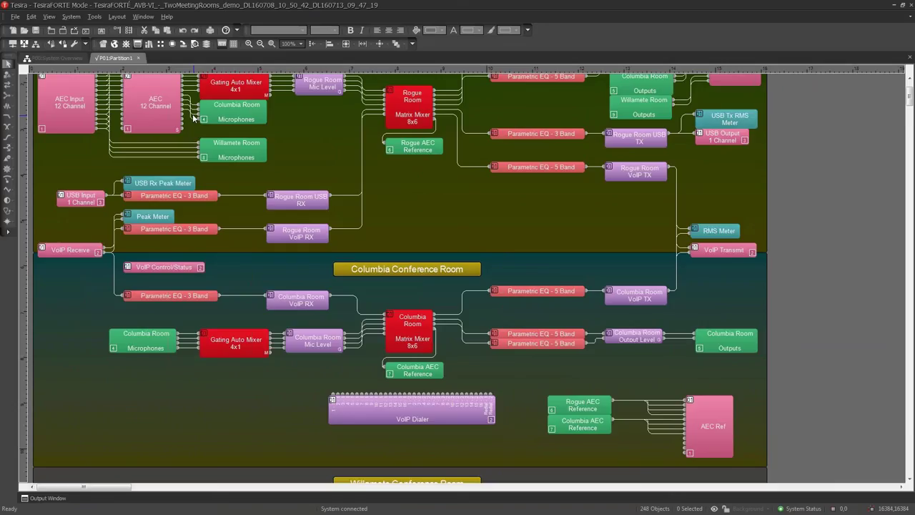
scroll(195, 266, "down", 2)
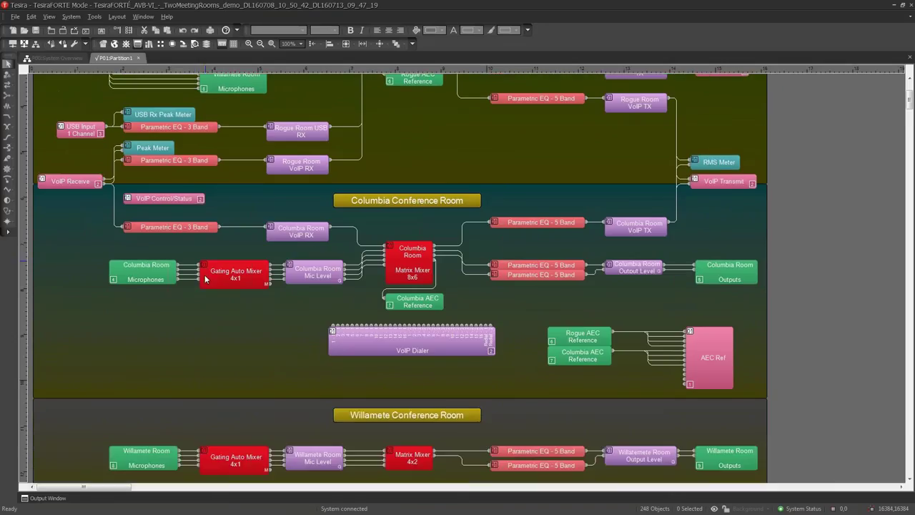
scroll(206, 278, "down", 1)
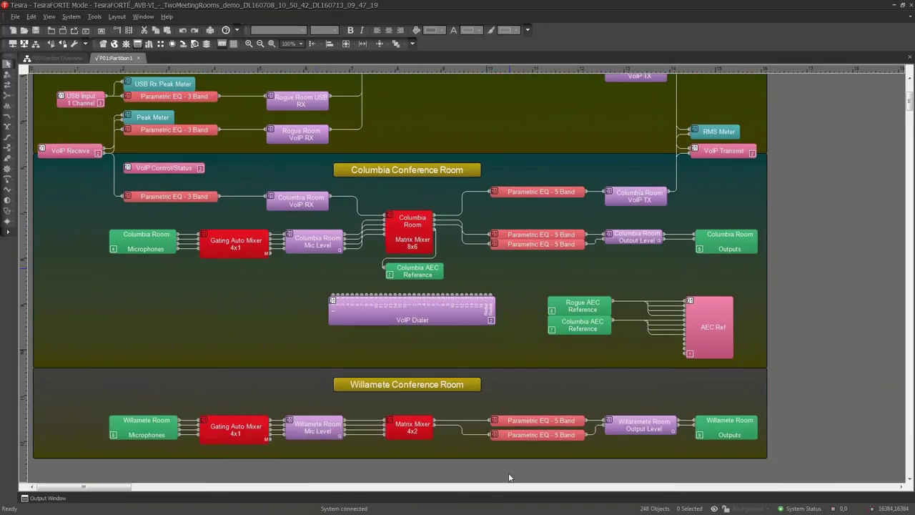
left_click(145, 433)
scroll(147, 297, "up", 1)
scroll(147, 297, "up", 2)
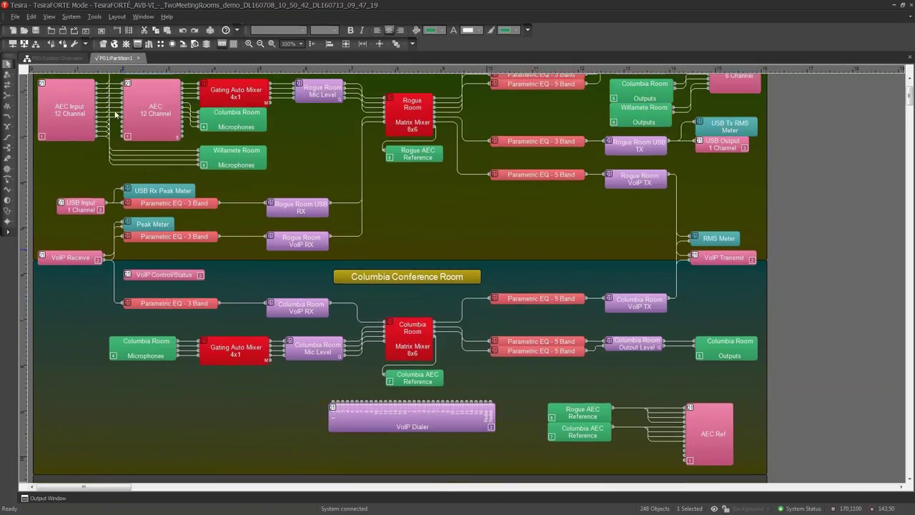
scroll(161, 138, "down", 3)
scroll(188, 332, "down", 1)
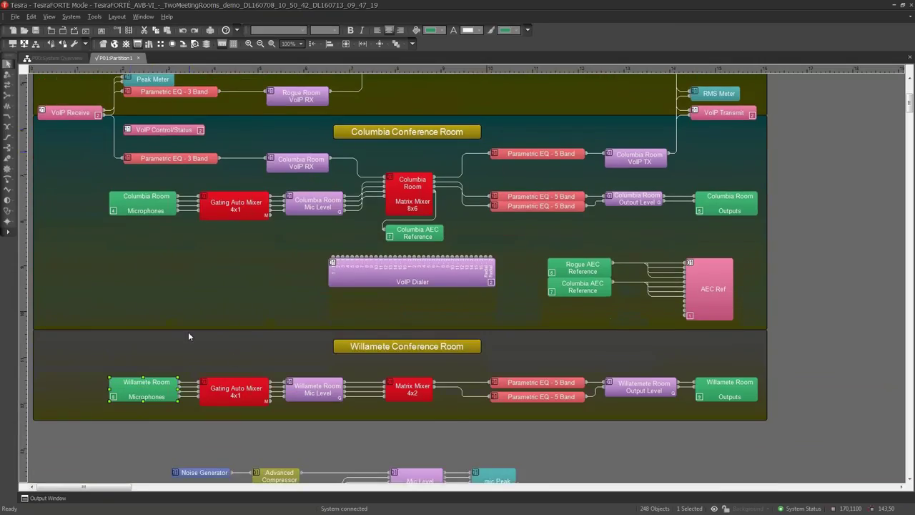
scroll(234, 386, "up", 1)
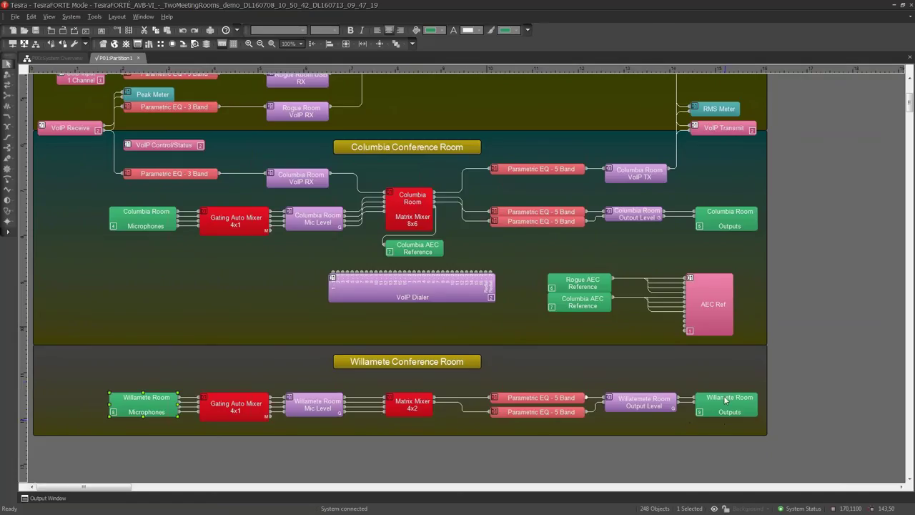
scroll(737, 402, "up", 4)
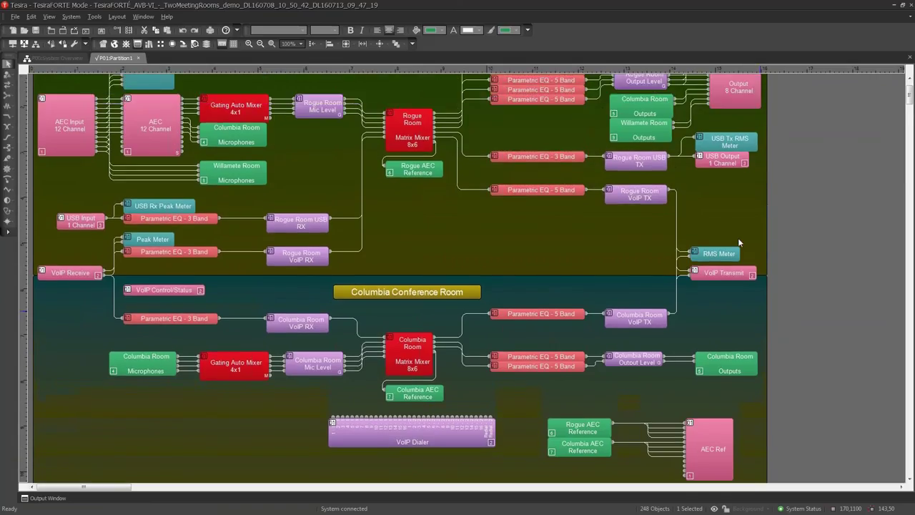
scroll(695, 155, "up", 1)
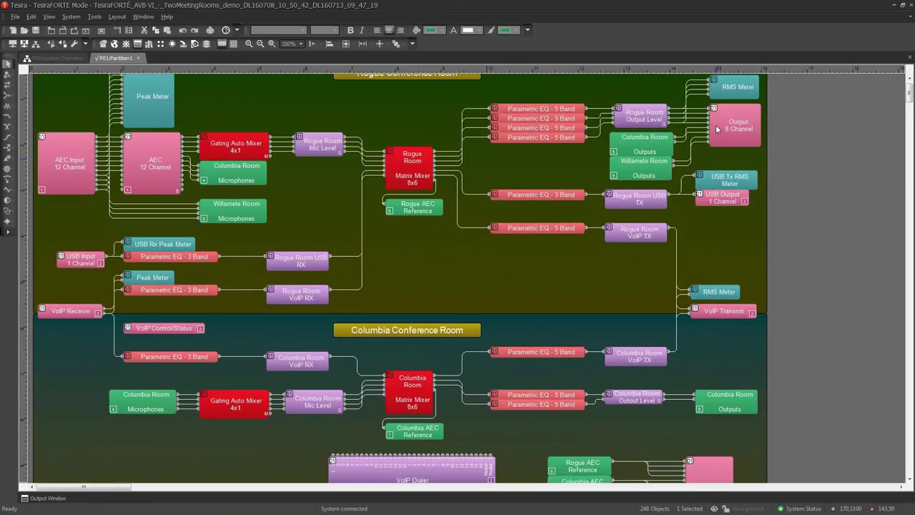
scroll(605, 191, "down", 4)
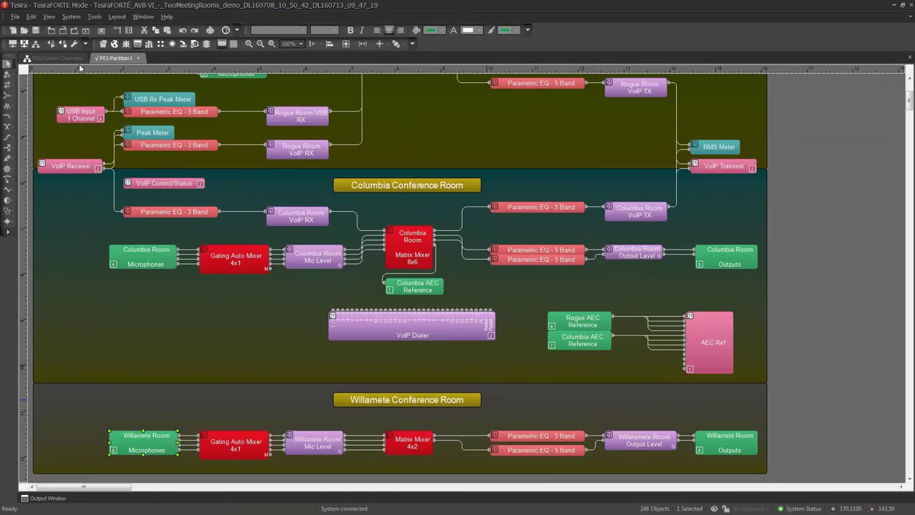
Go offline and export the layout for Oreno to the Desktop as 'Extracted file for oreno'
left_click(27, 44)
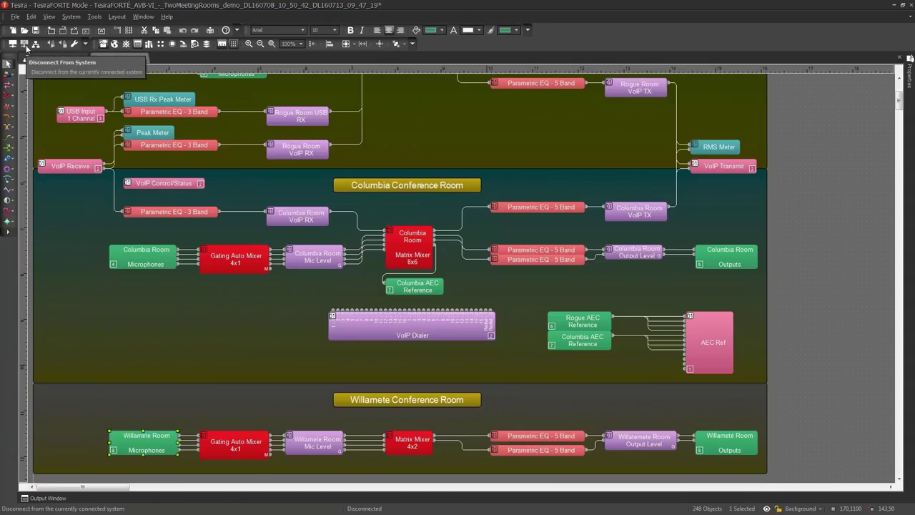
left_click(14, 16)
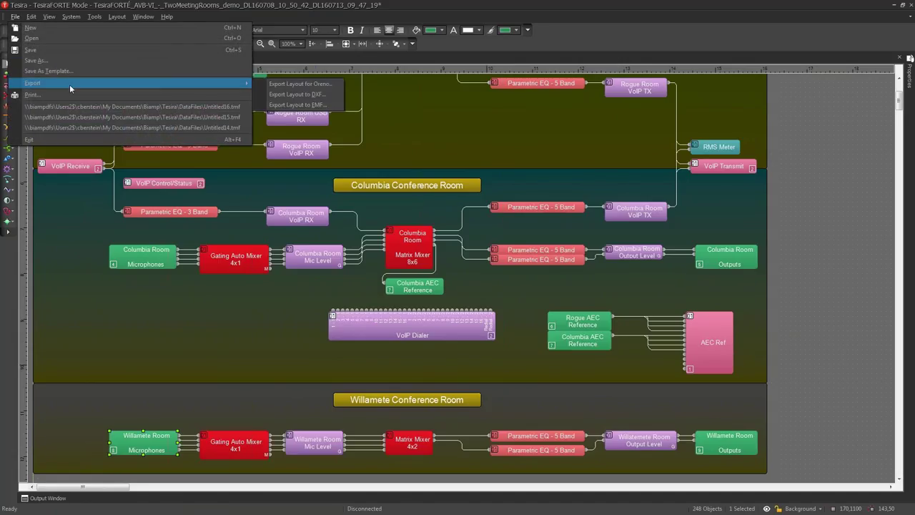
mouse_move(190, 84)
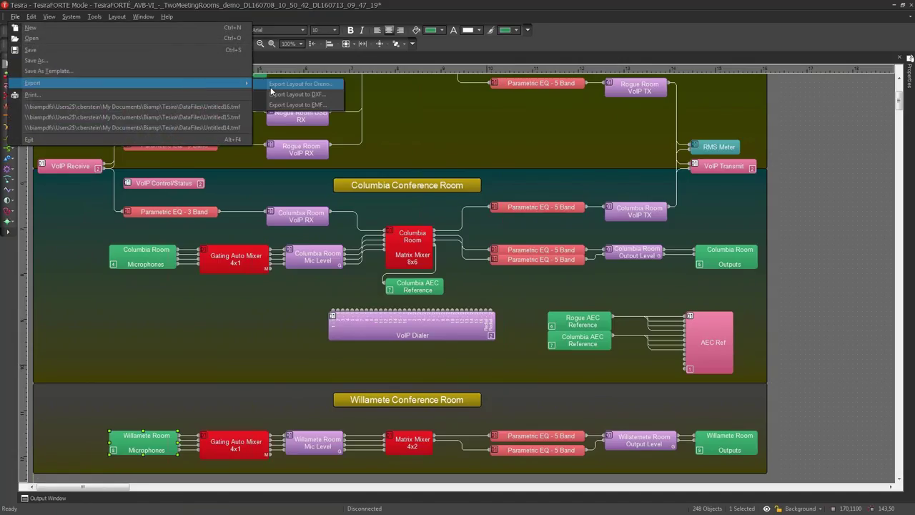
left_click(271, 86)
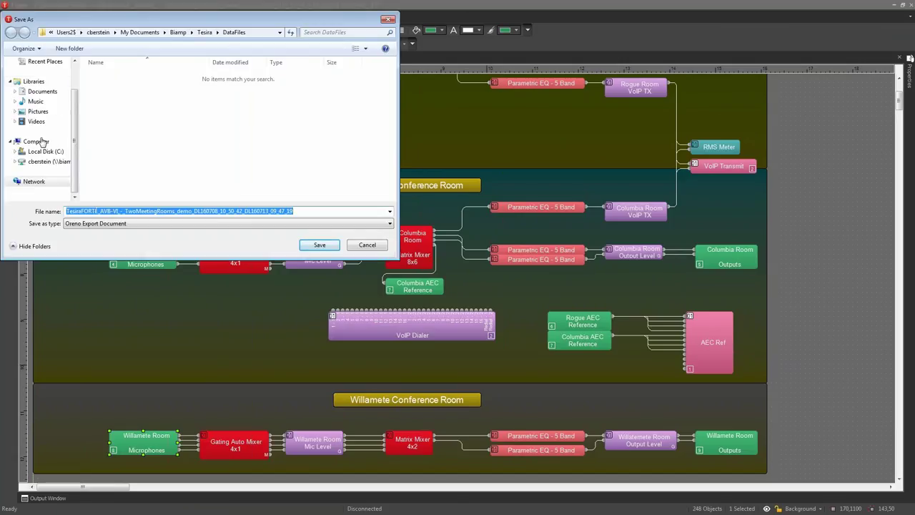
scroll(73, 81, "up", 1)
left_click(38, 75)
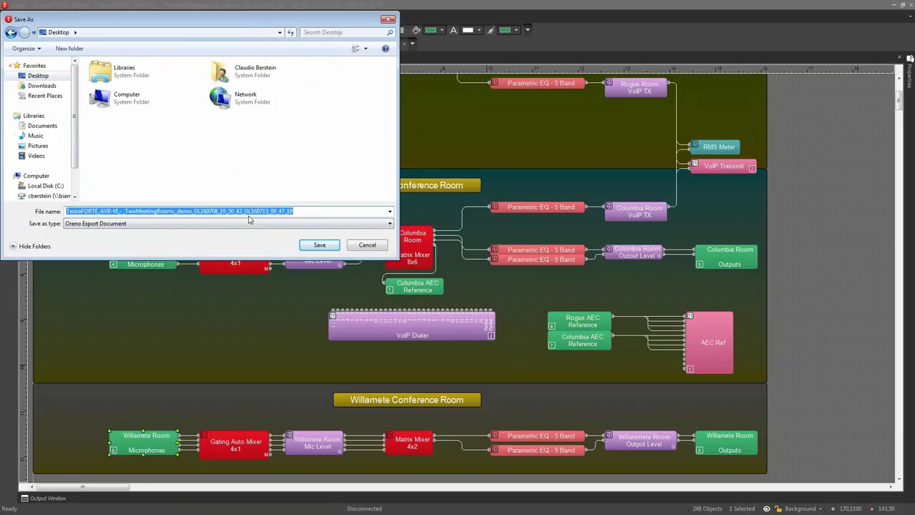
type("Extract")
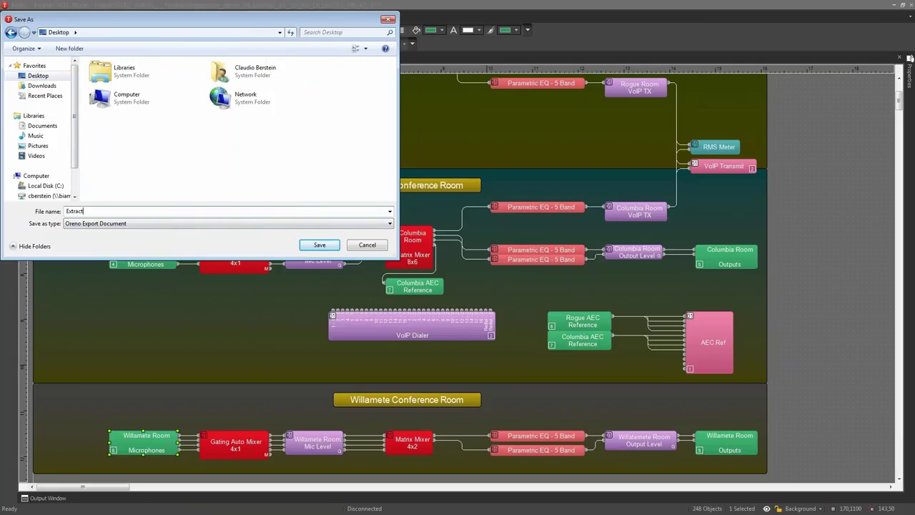
type("ed file for oreno")
left_click(319, 245)
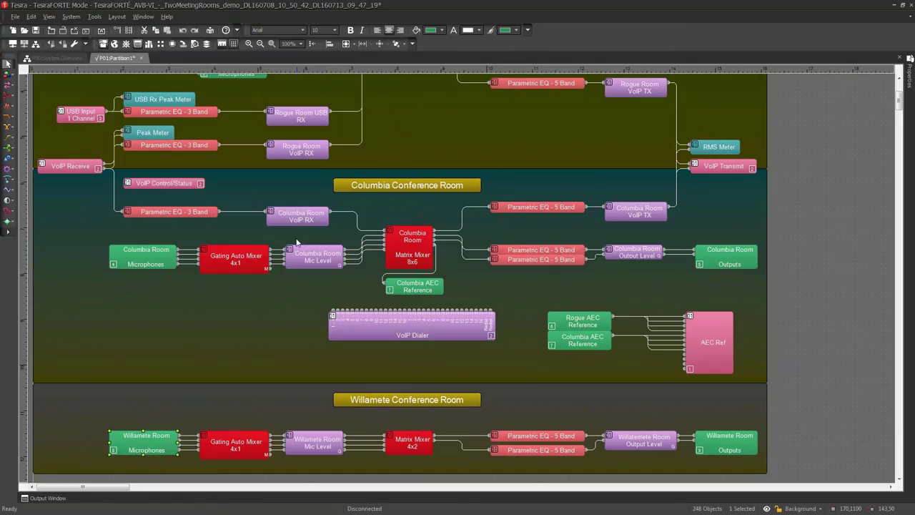
Minimize Tesira, line up the exported .oed file with the desktop icons, and launch Oreno Creator
left_click(895, 7)
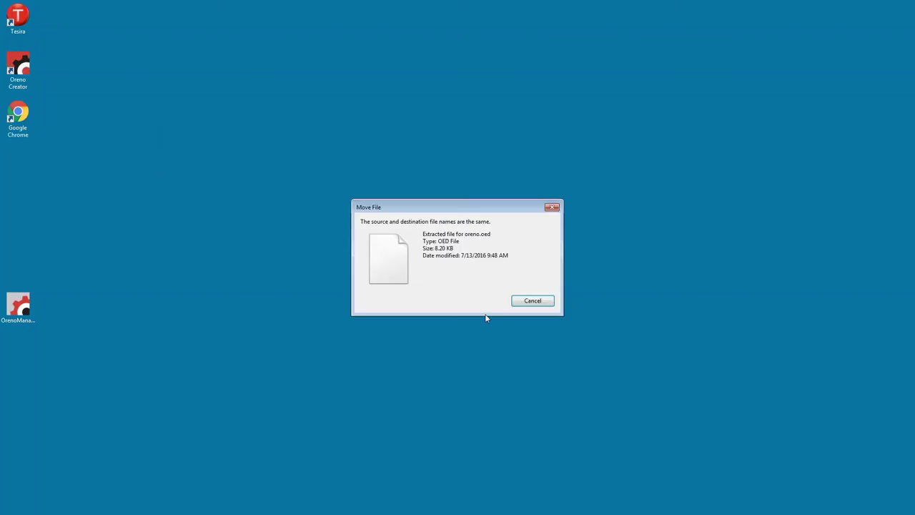
left_click(531, 300)
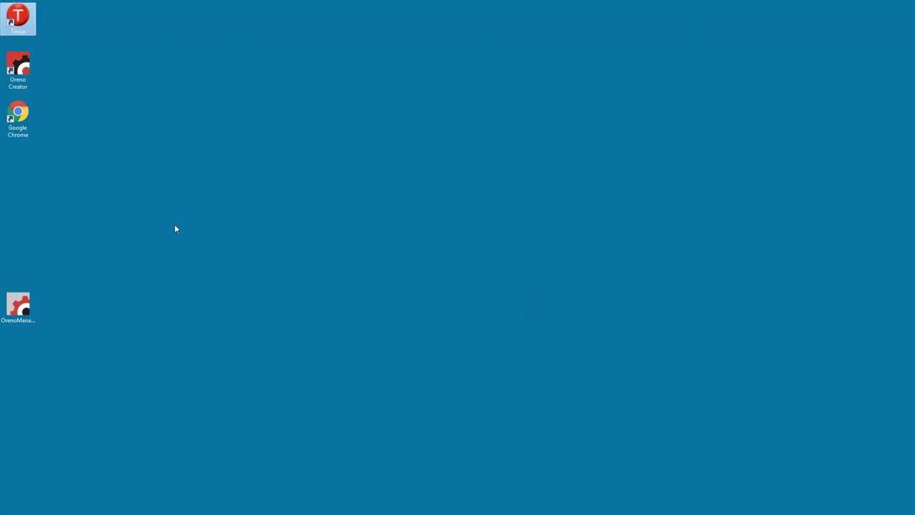
left_click(10, 207)
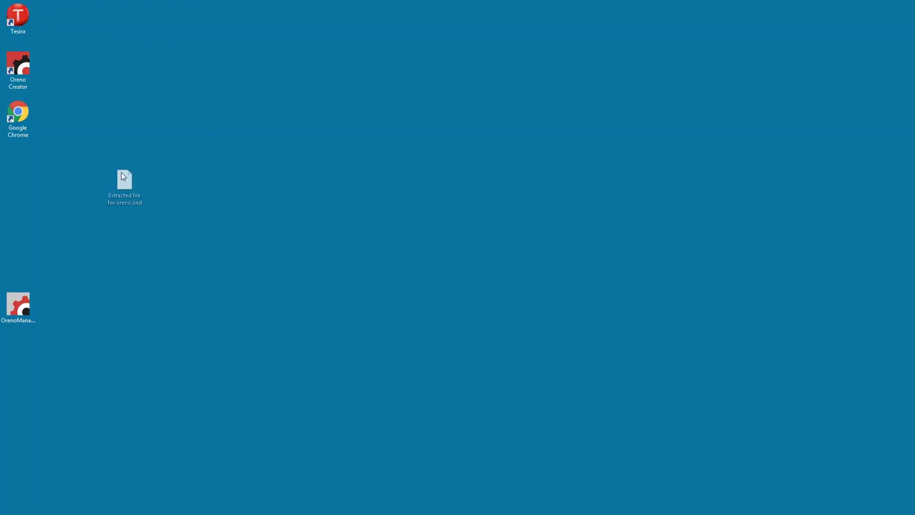
left_click_drag(123, 183, 32, 179)
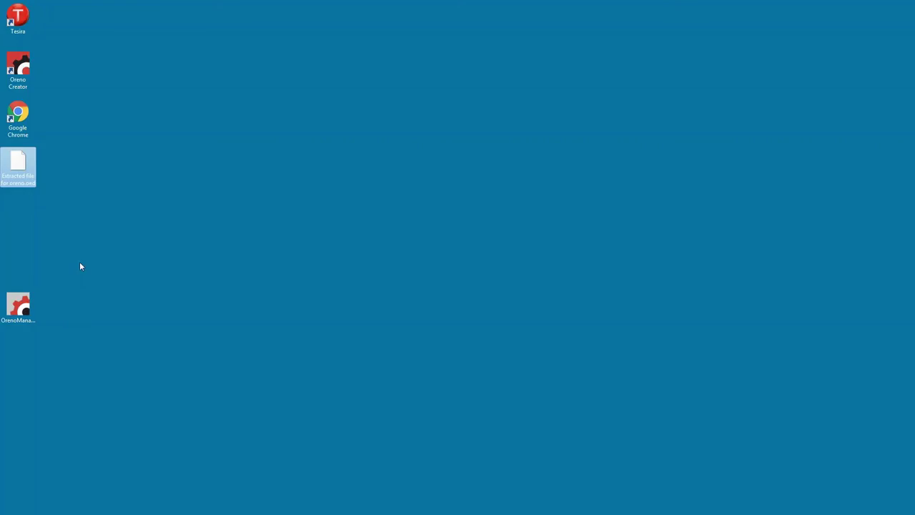
double_click(19, 71)
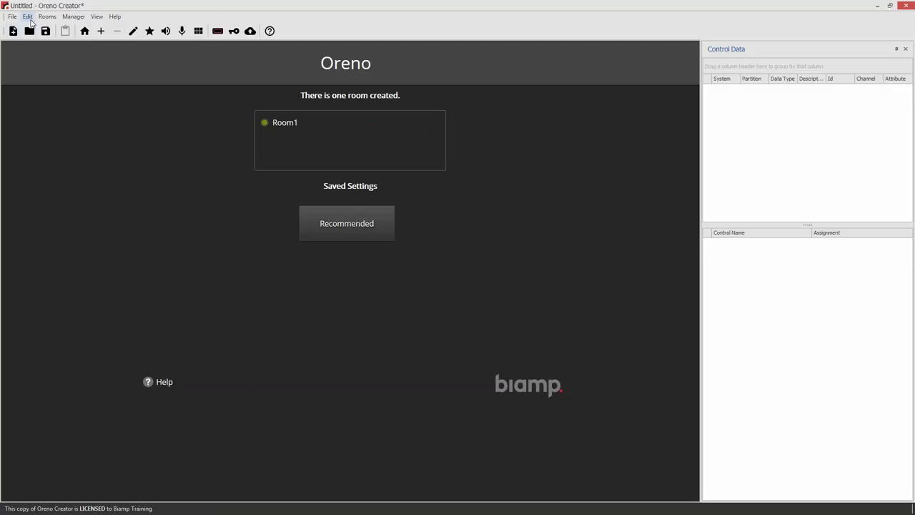
Set the Oreno Manager address to appsrack-pc-7.biamp.com (port 8181) in Preferences
left_click(27, 16)
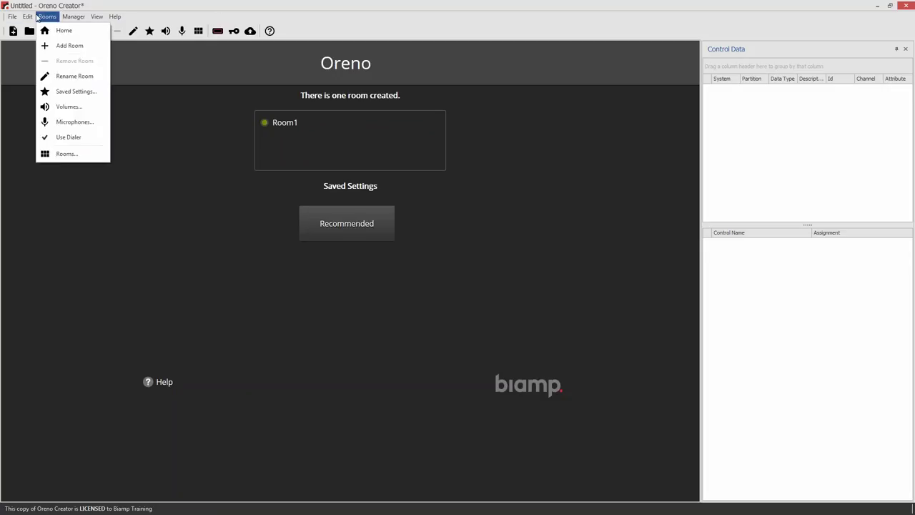
left_click(44, 62)
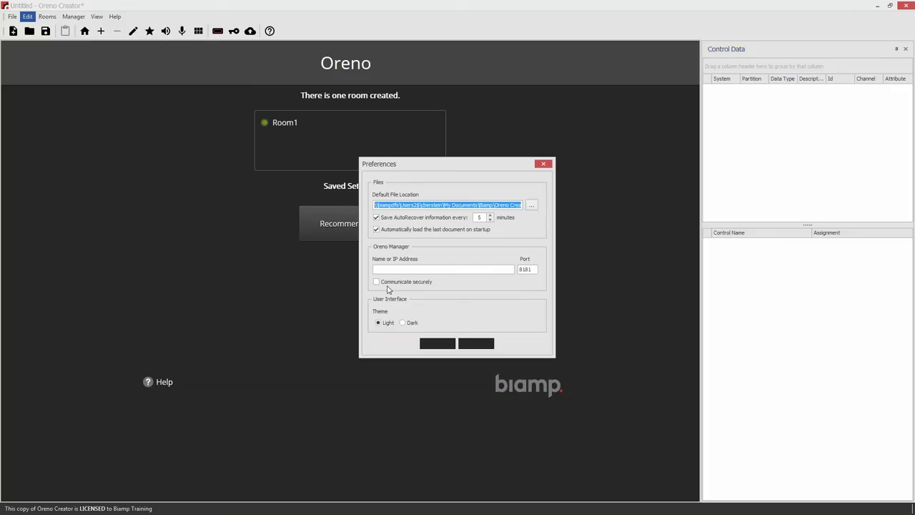
left_click(388, 270)
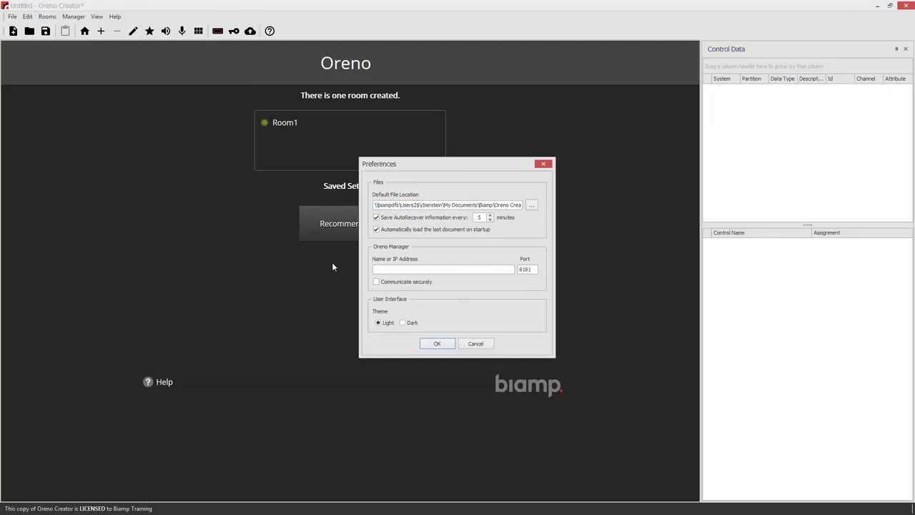
type("appsrack-pc-7.biamp.com")
left_click(436, 343)
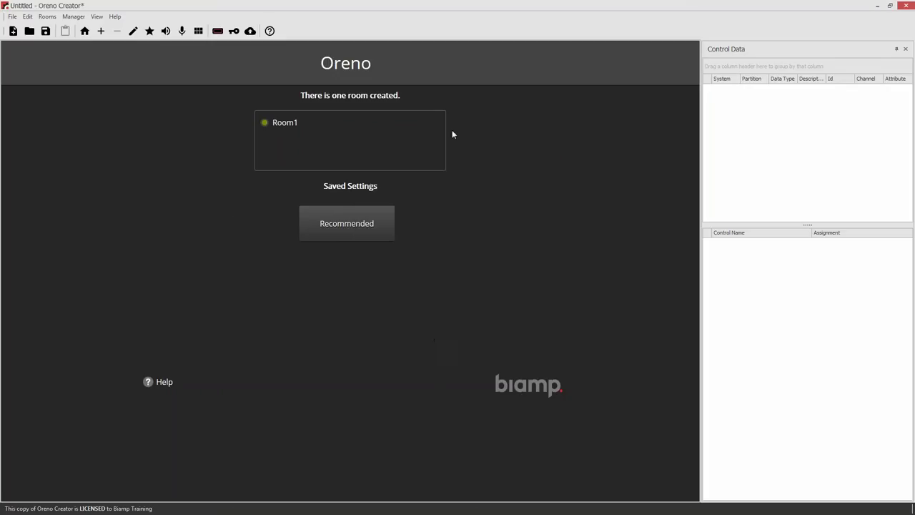
Save the design over Untitled.odd and log in to Oreno Manager with the designer credentials
left_click(250, 33)
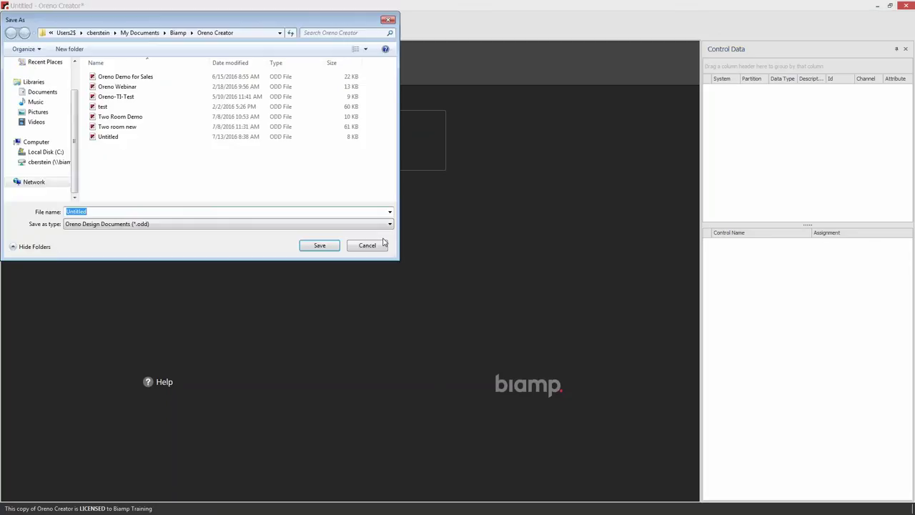
left_click(326, 250)
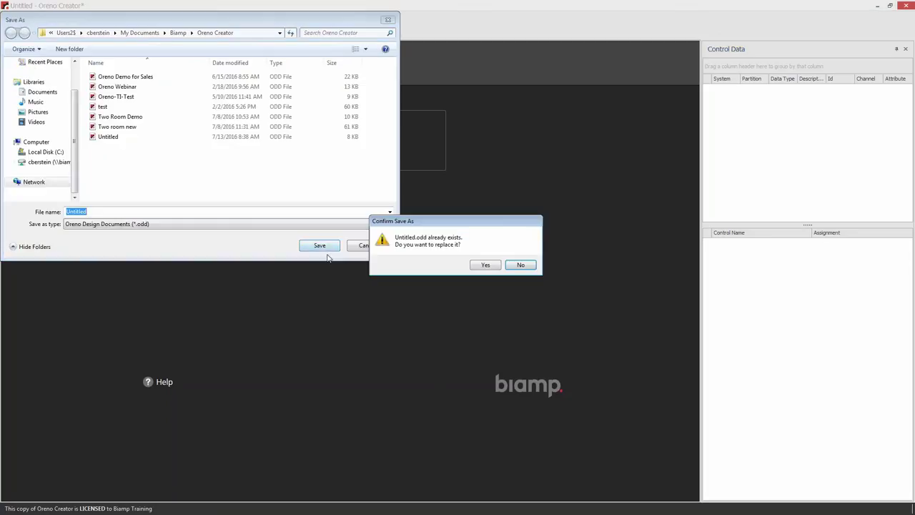
left_click(479, 268)
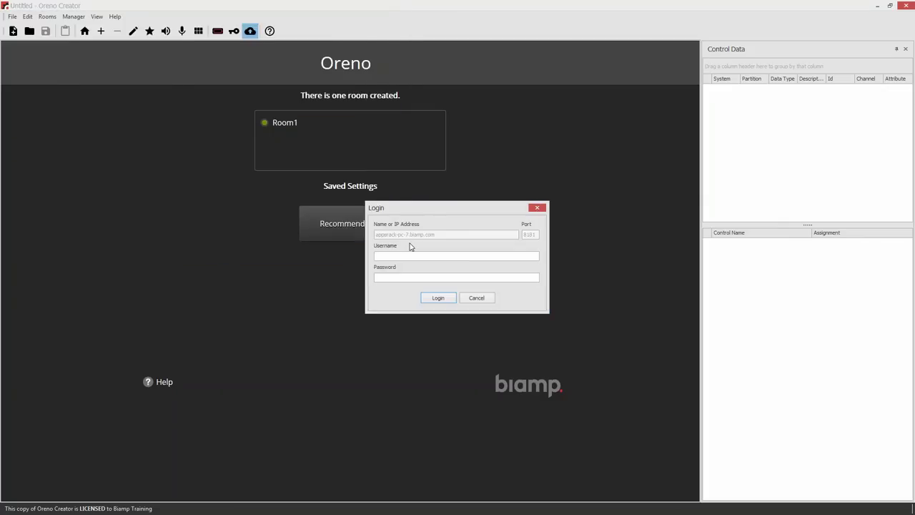
type("Claudio-designer••••••••")
left_click(439, 300)
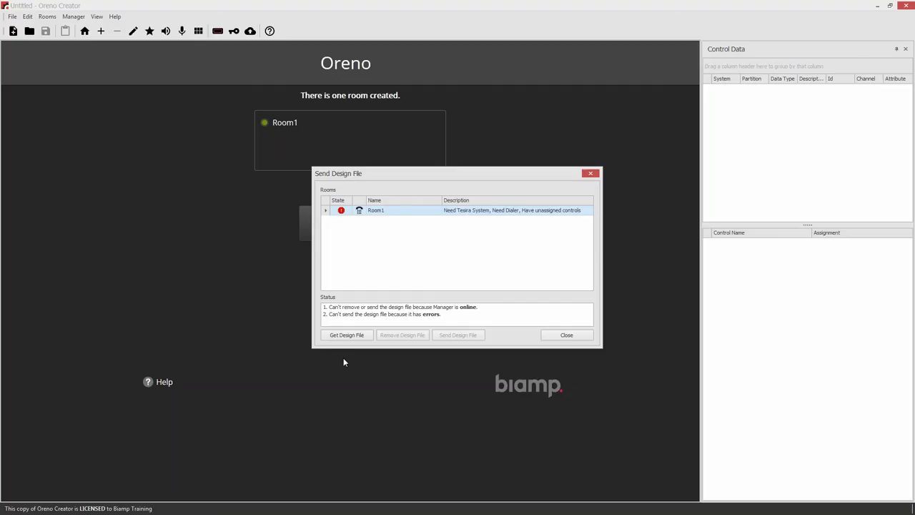
Download Manager's design file to the Desktop as 'Two room demo' and close the window
left_click(343, 335)
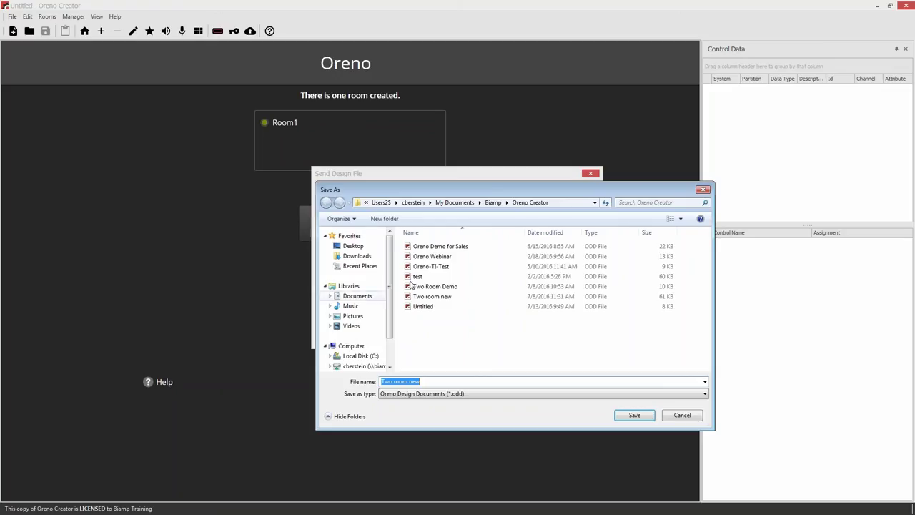
left_click(356, 246)
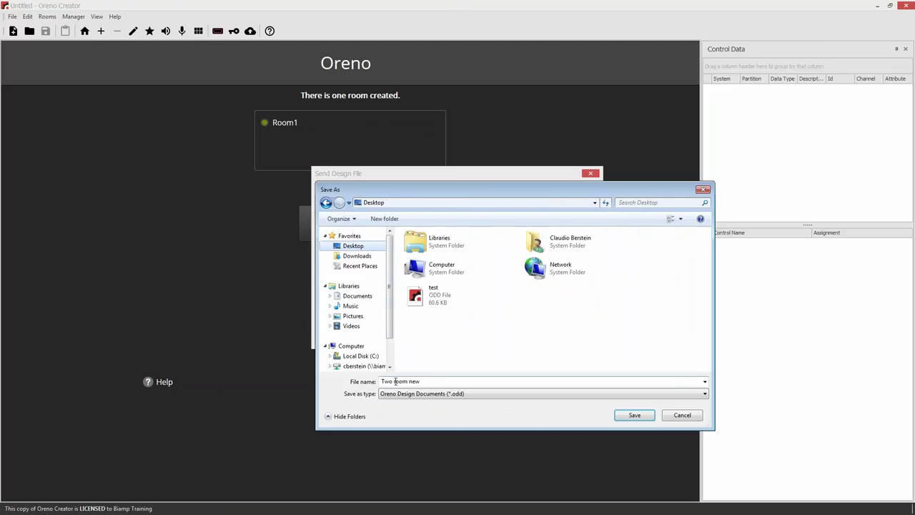
left_click(426, 383)
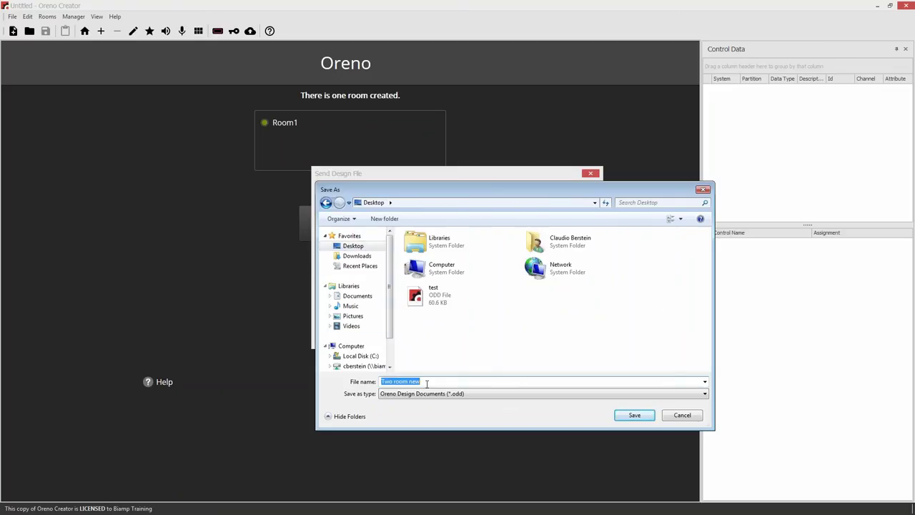
type("Two room demo")
left_click(633, 415)
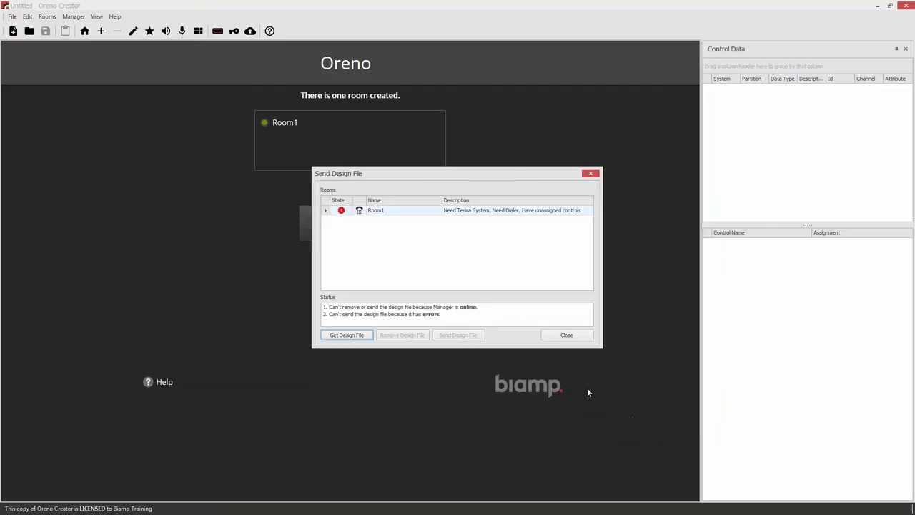
left_click(565, 336)
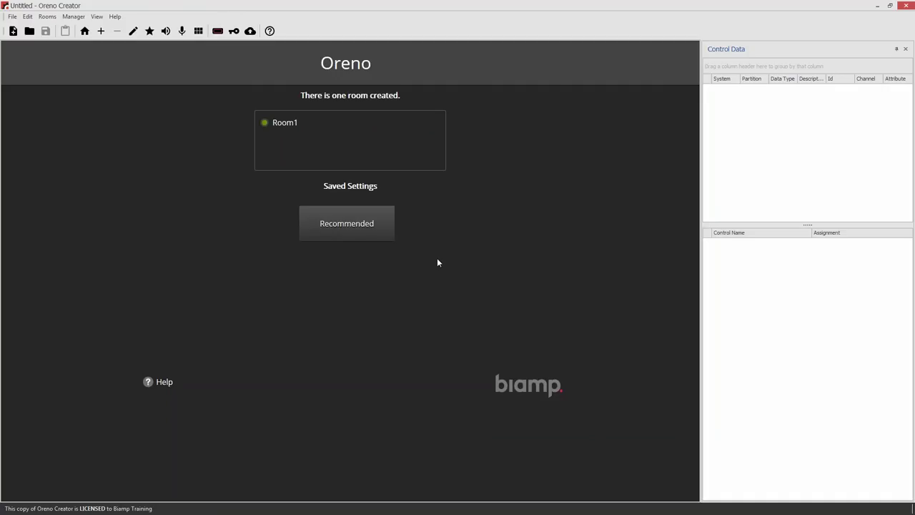
Open the 'Two room demo' design from the Desktop
left_click(29, 31)
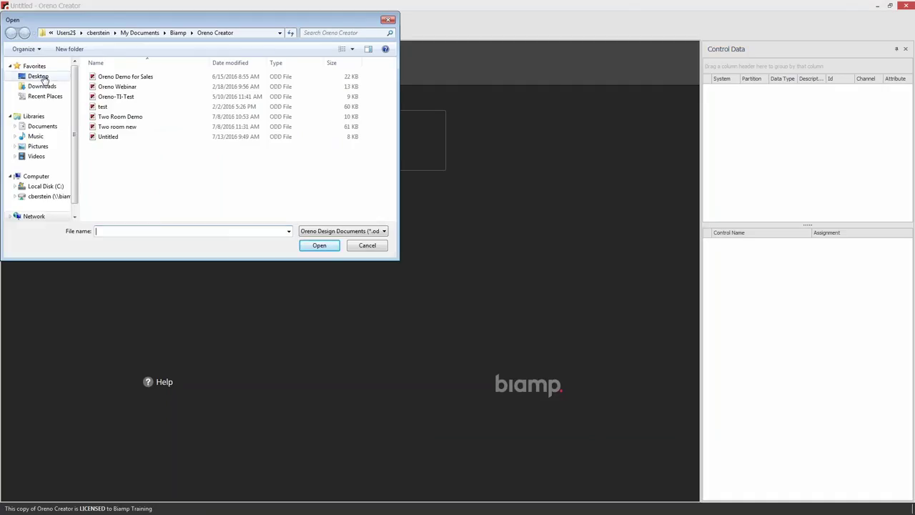
left_click(41, 78)
left_click(223, 135)
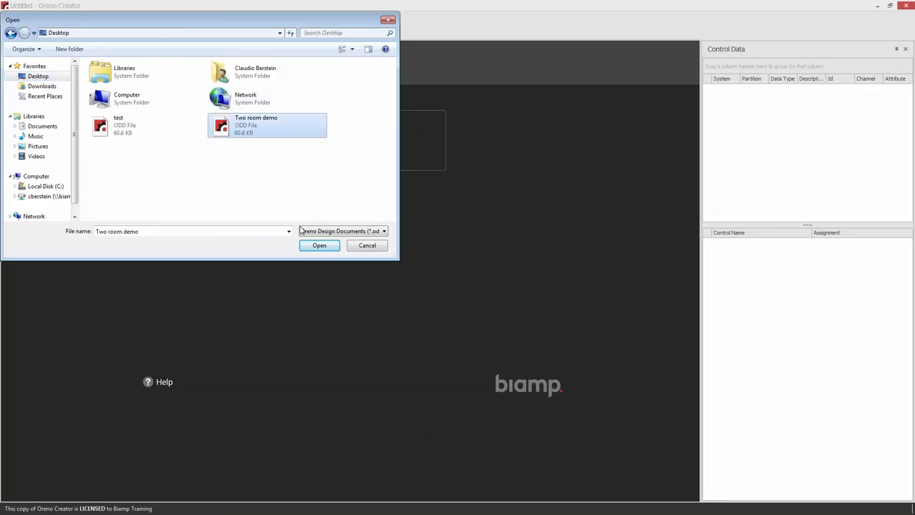
left_click(325, 246)
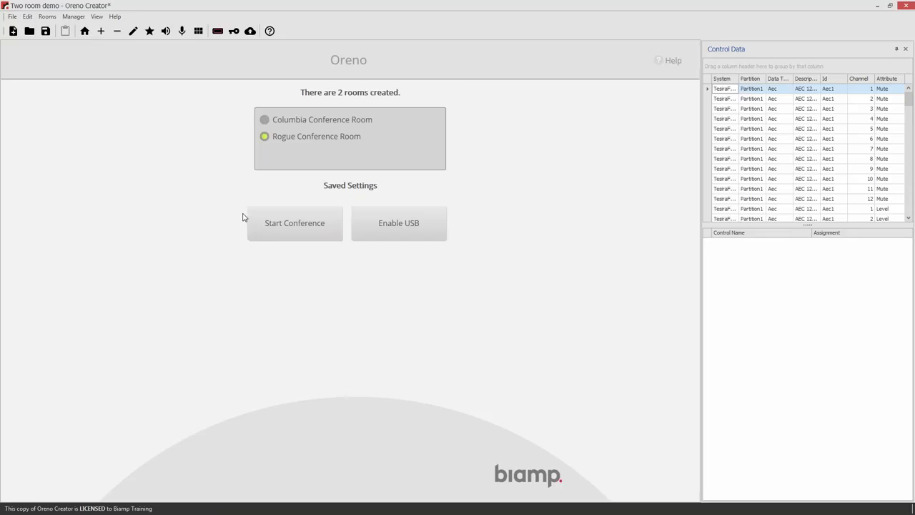
Inspect the Columbia and Rogue conference rooms and browse the imported TesiraFORTÉ control data
left_click(296, 121)
left_click(296, 121)
left_click(290, 138)
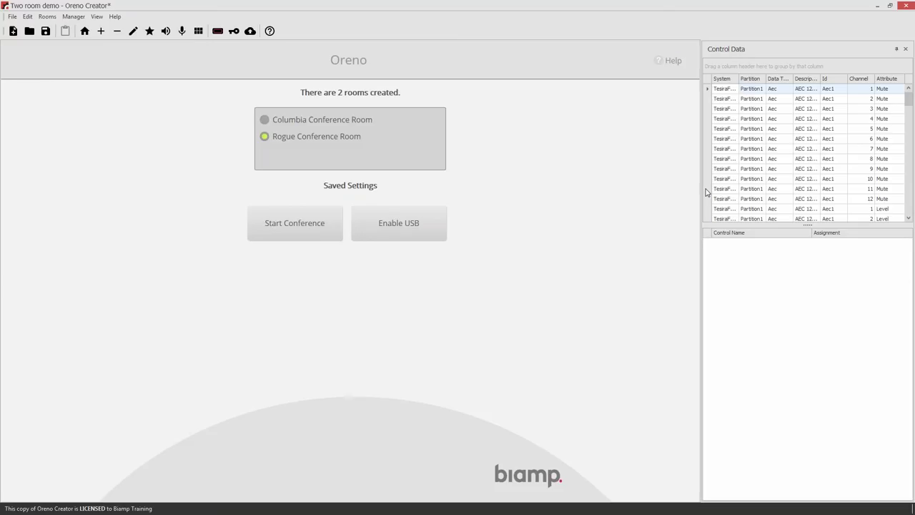
scroll(804, 101, "down", 5)
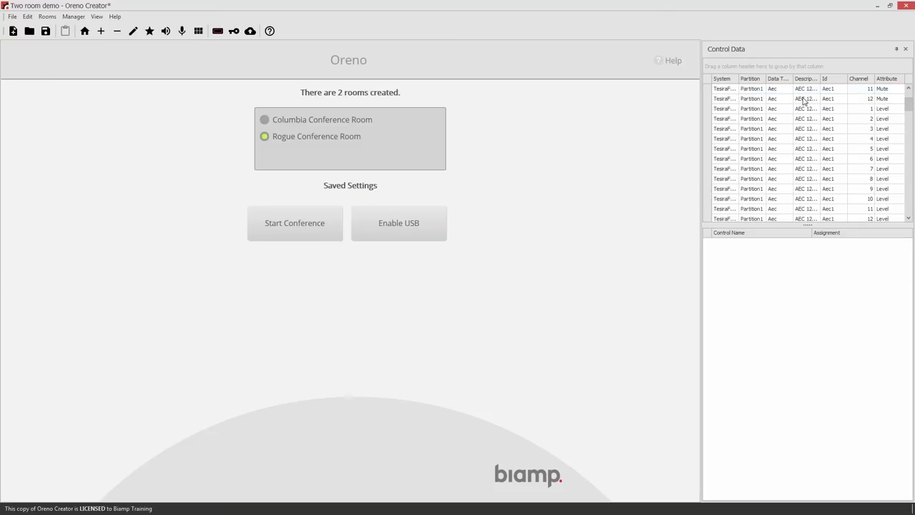
scroll(779, 203, "down", 6)
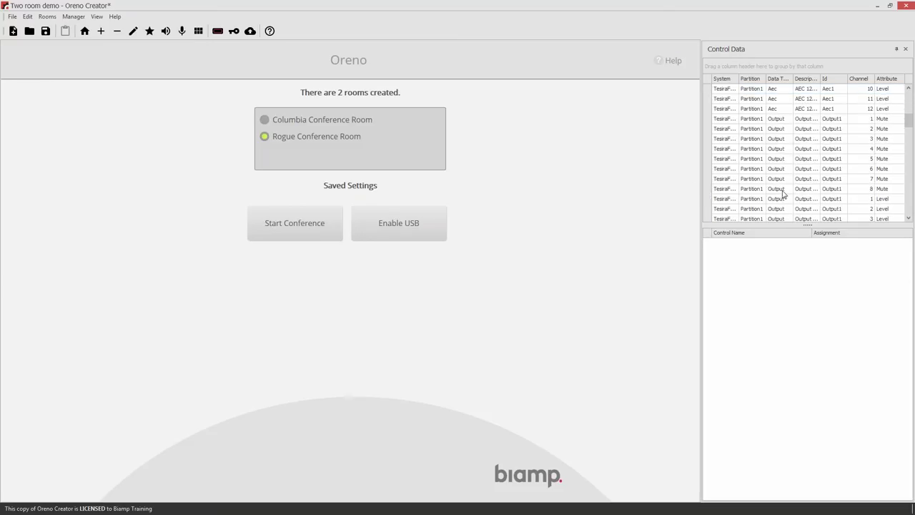
scroll(783, 191, "down", 7)
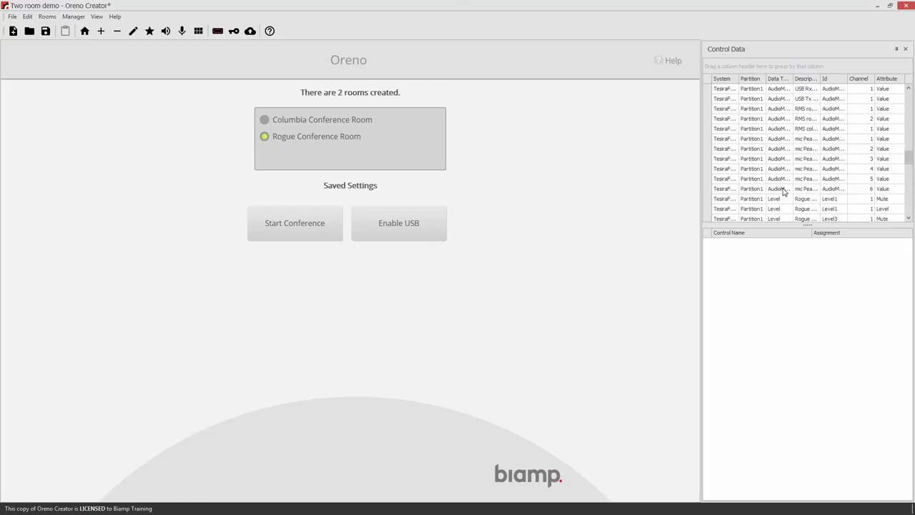
scroll(789, 178, "up", 3)
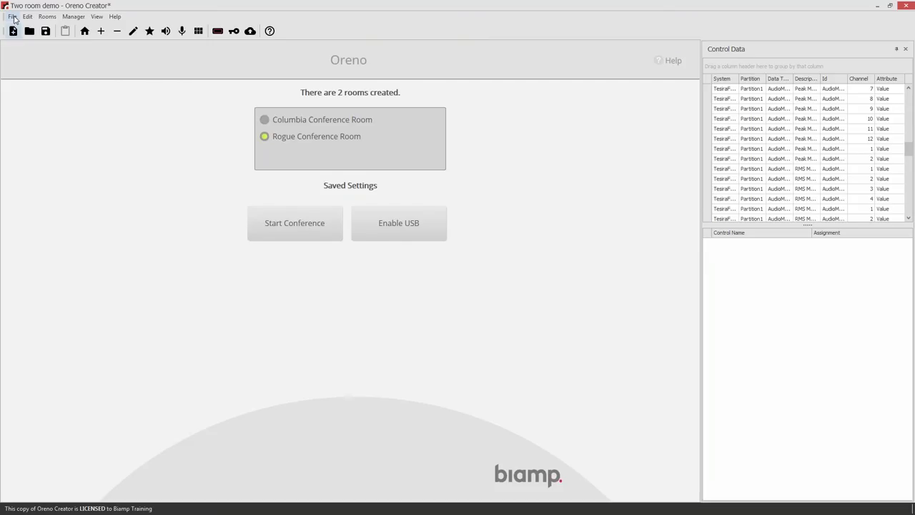
left_click(16, 18)
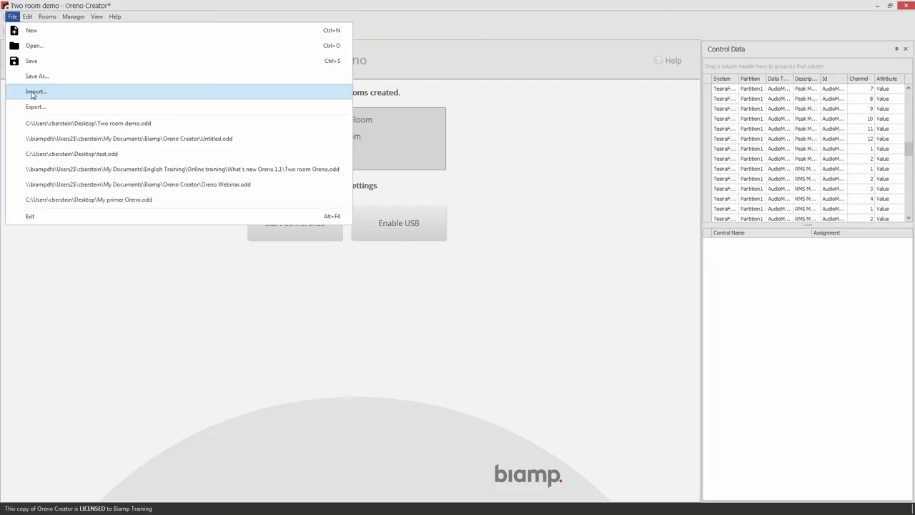
left_click(32, 93)
left_click(42, 63)
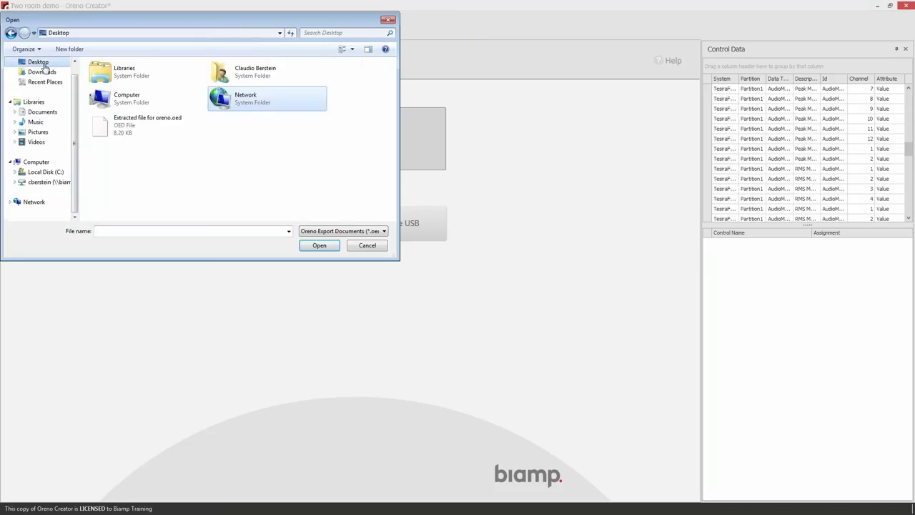
left_click(124, 120)
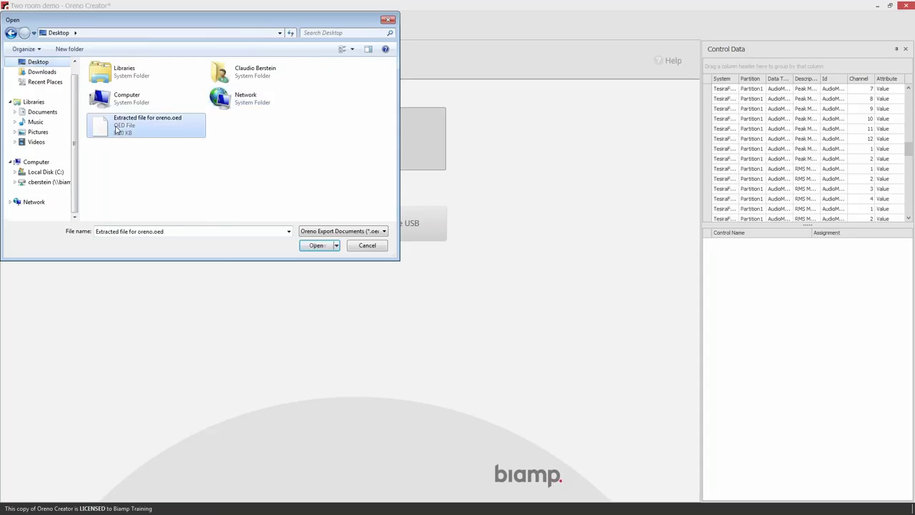
left_click(315, 246)
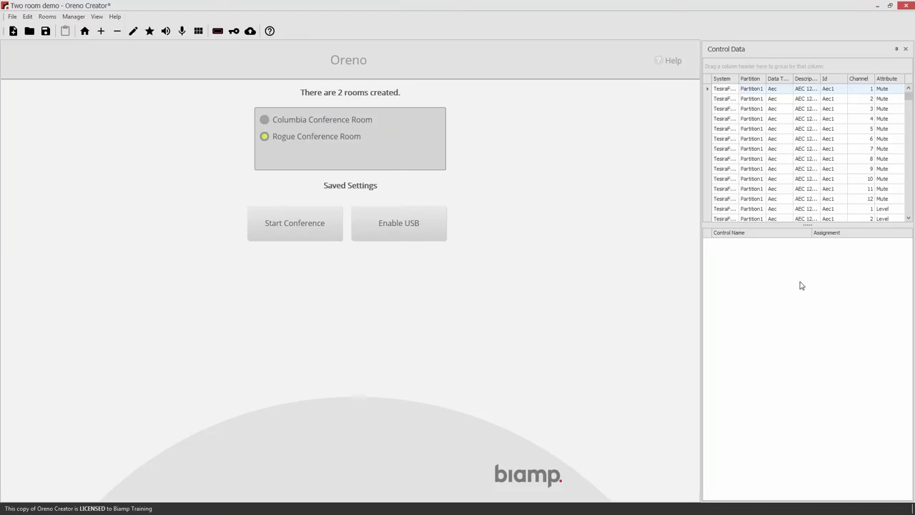
left_click(841, 73)
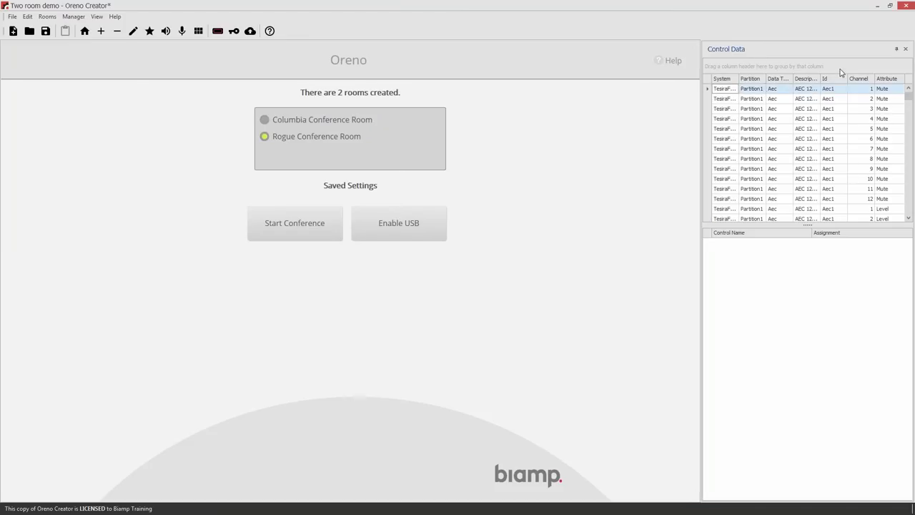
scroll(809, 168, "down", 15)
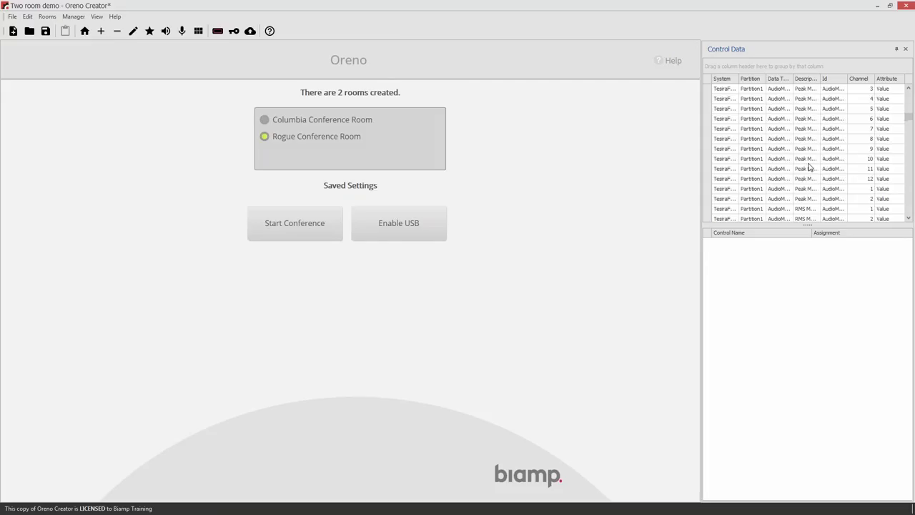
scroll(809, 168, "down", 12)
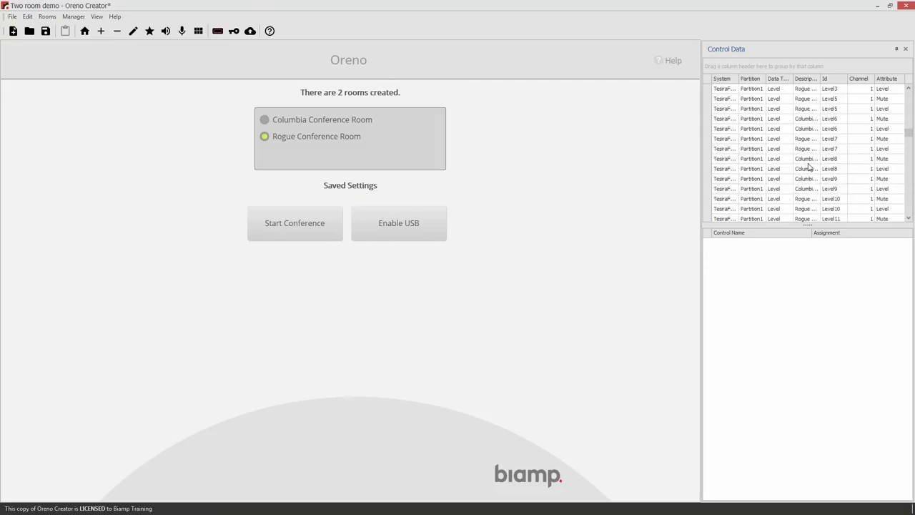
scroll(809, 167, "down", 8)
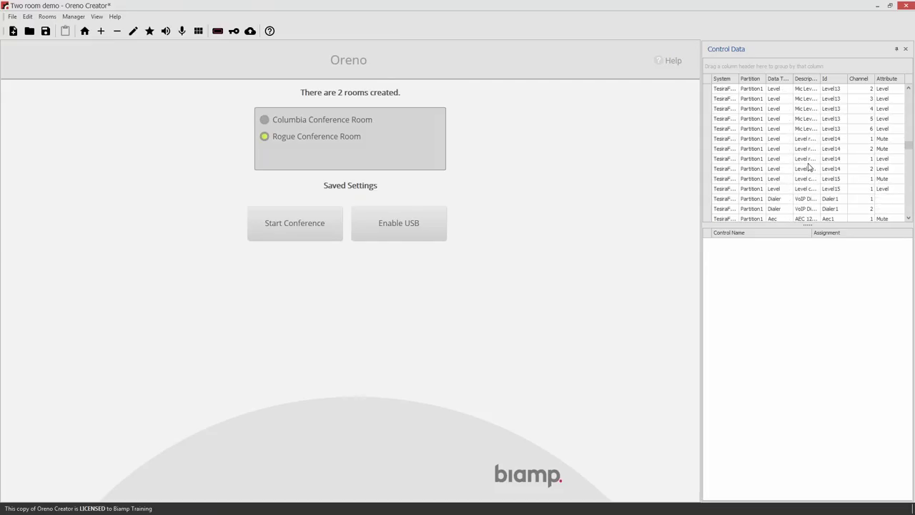
scroll(809, 167, "down", 10)
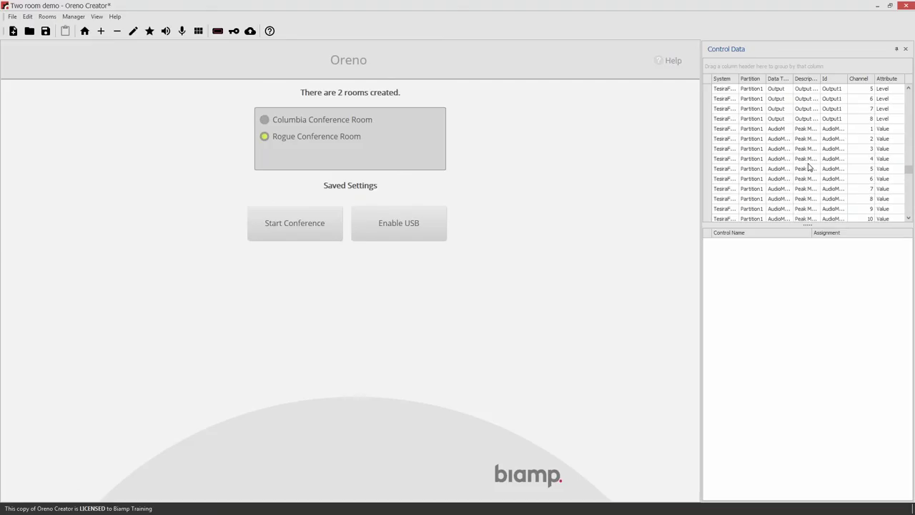
left_click_drag(908, 173, 903, 207)
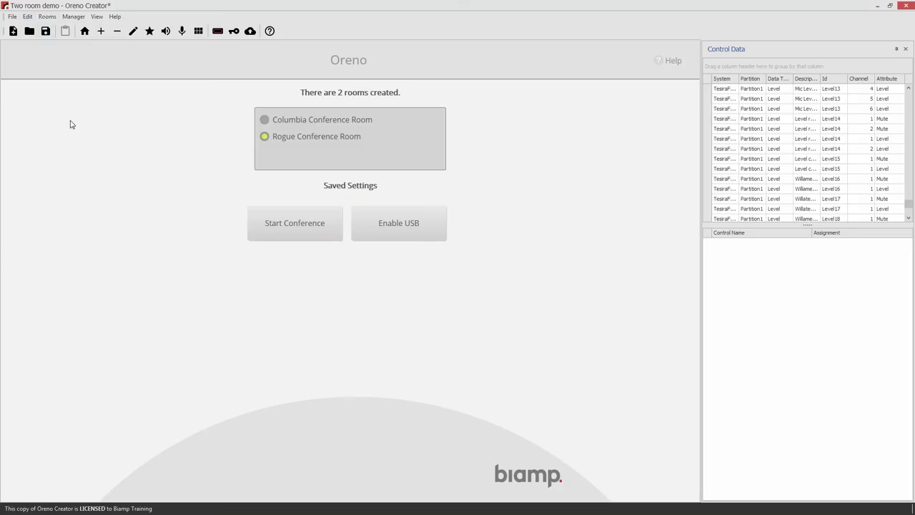
Create a new room named Willamette with Rooms > Add Room
left_click(199, 30)
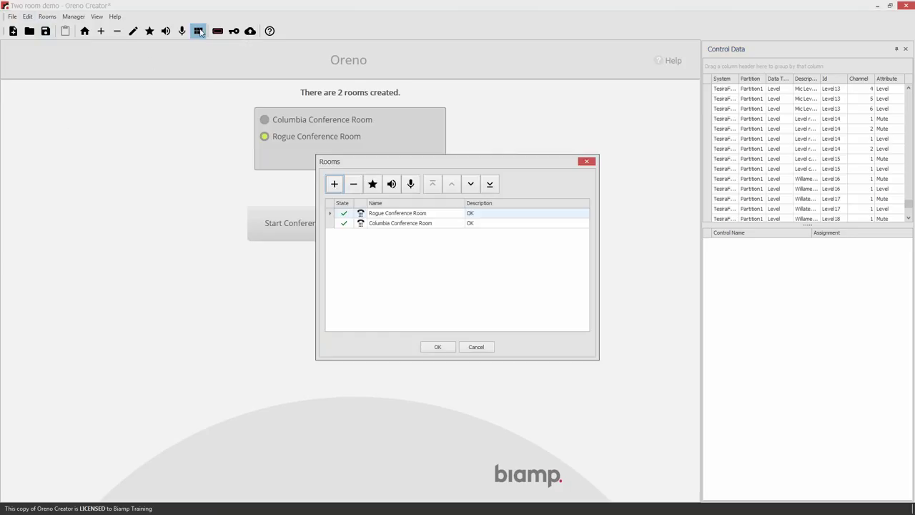
left_click(334, 184)
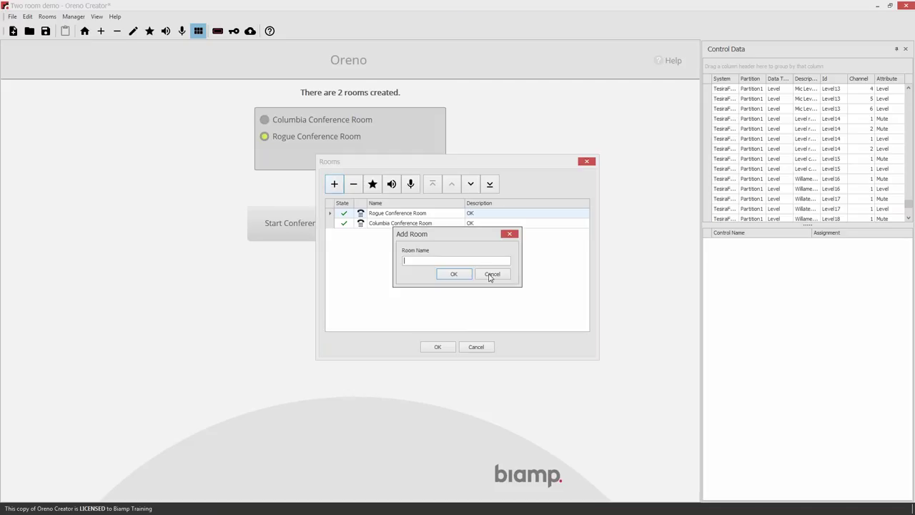
left_click(492, 274)
left_click(475, 347)
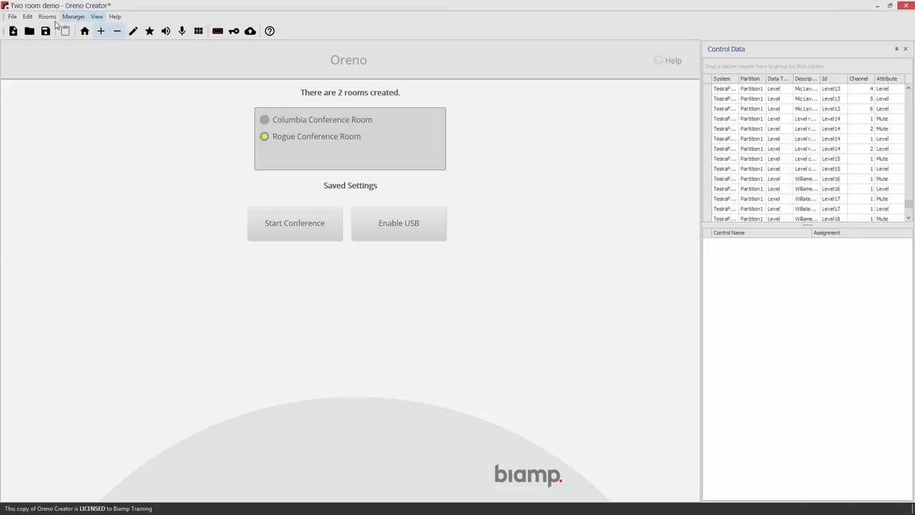
left_click(47, 17)
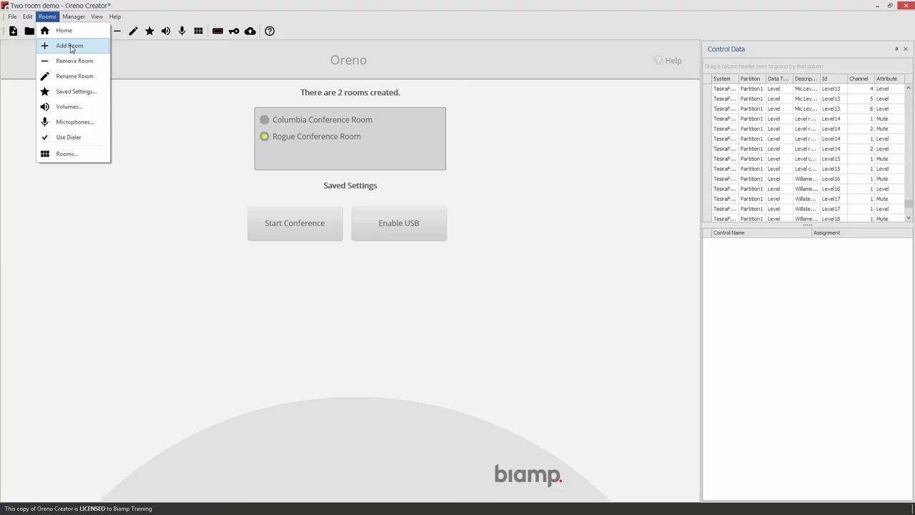
left_click(69, 46)
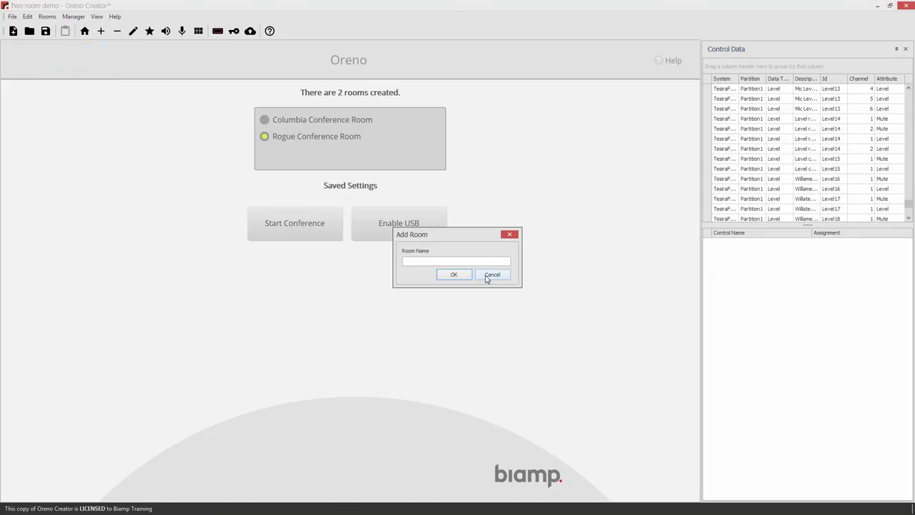
type("Willamette")
key("Return")
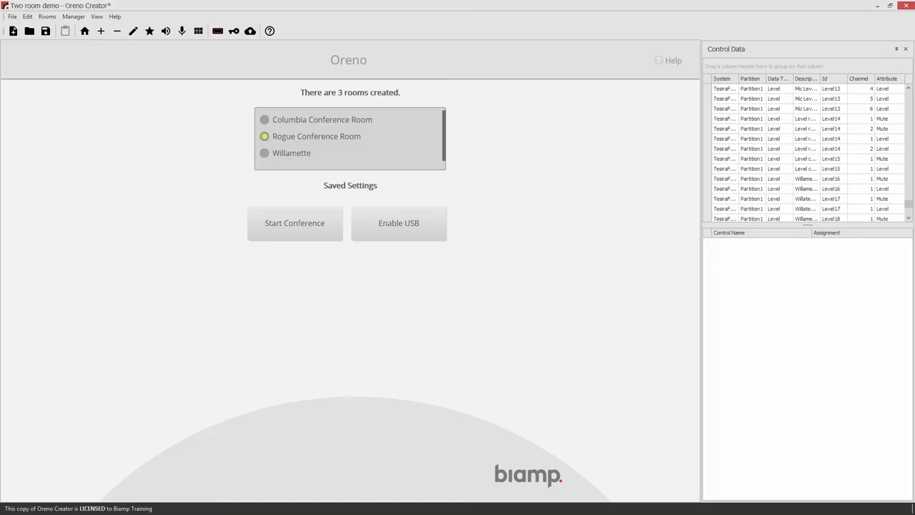
Select Willamette, uncheck Use Dialer, and open its Recommended saved settings
left_click(286, 156)
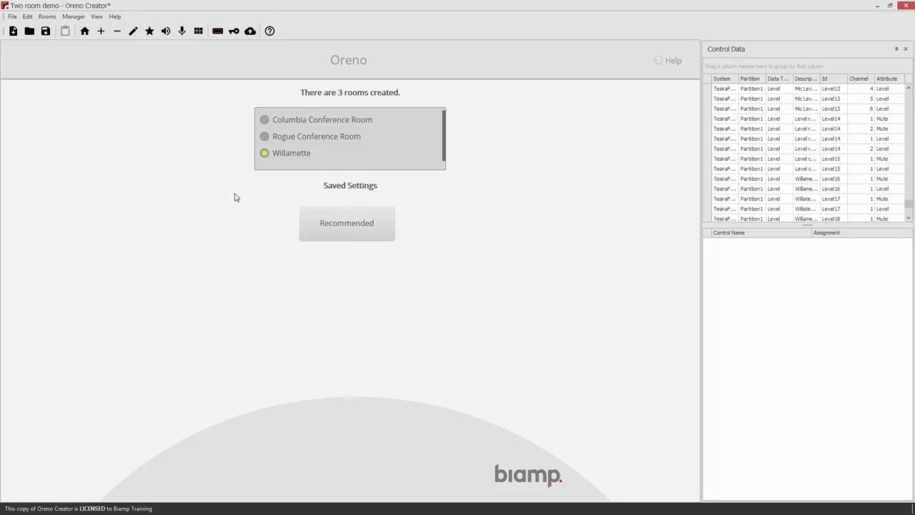
left_click(48, 17)
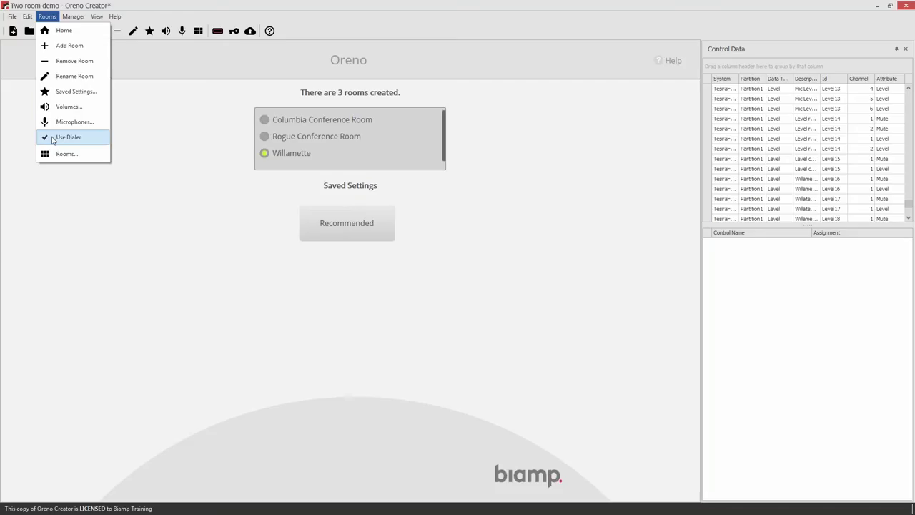
left_click(58, 140)
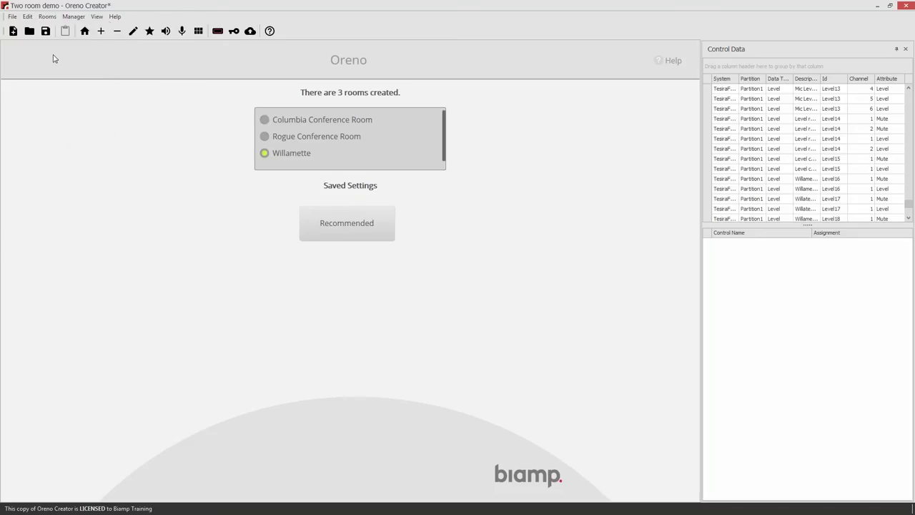
left_click(50, 18)
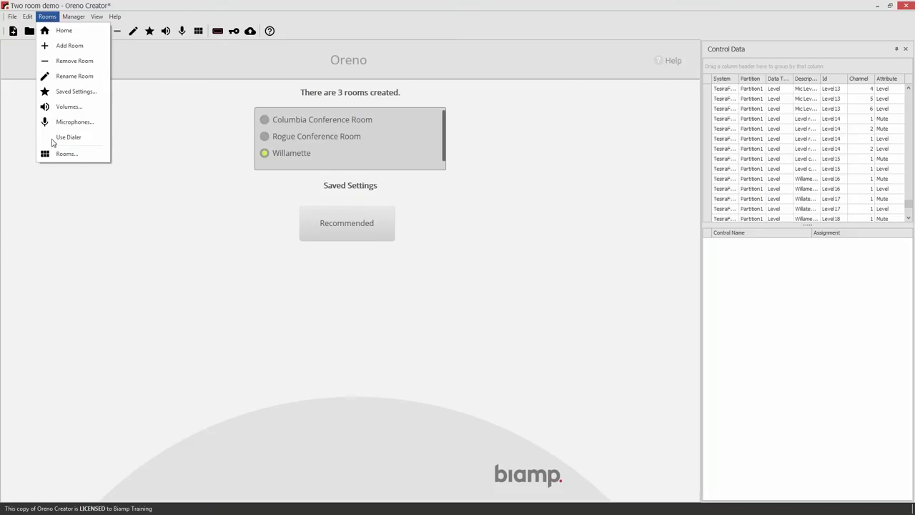
left_click(301, 161)
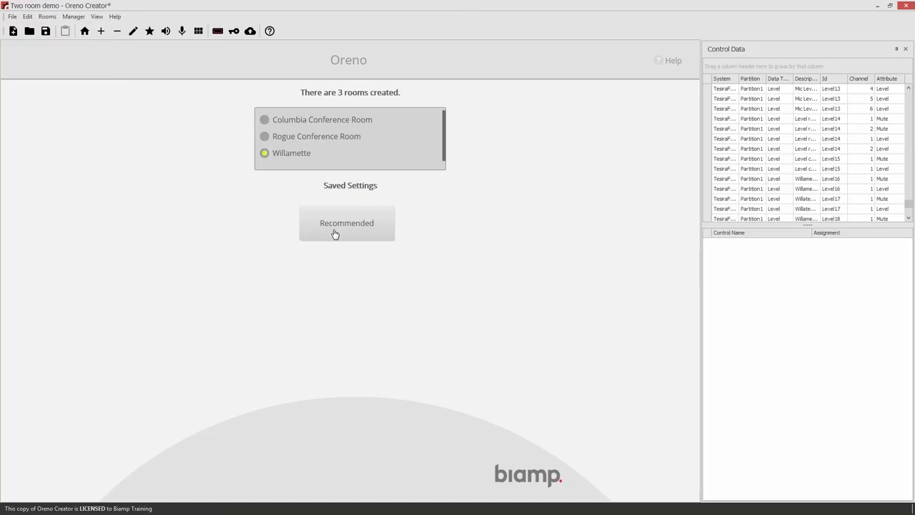
left_click(335, 233)
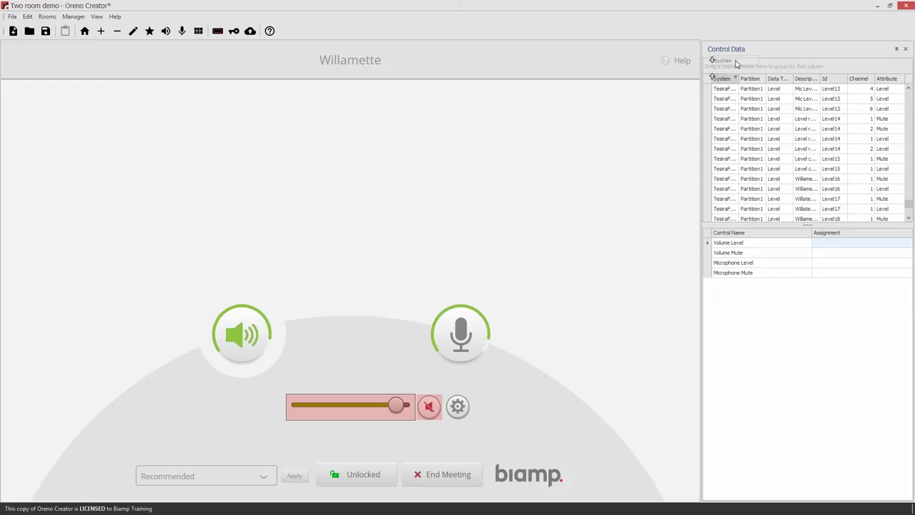
Remove the System column and widen the Description column in the control data grid
left_click_drag(770, 66, 756, 54)
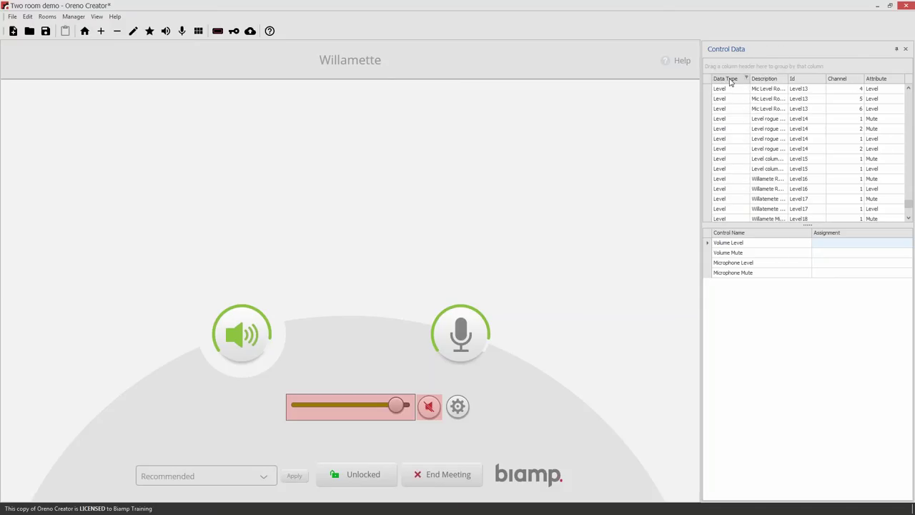
mouse_move(743, 74)
left_mouse_down()
mouse_move(765, 49)
mouse_move(729, 72)
mouse_move(732, 83)
left_mouse_up()
scroll(796, 101, "down", 3)
scroll(795, 102, "up", 1)
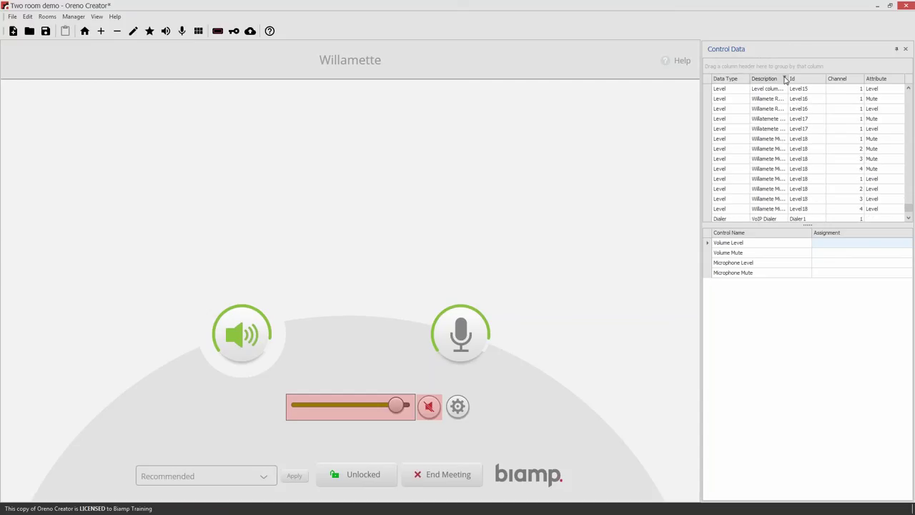
left_click_drag(788, 77, 811, 77)
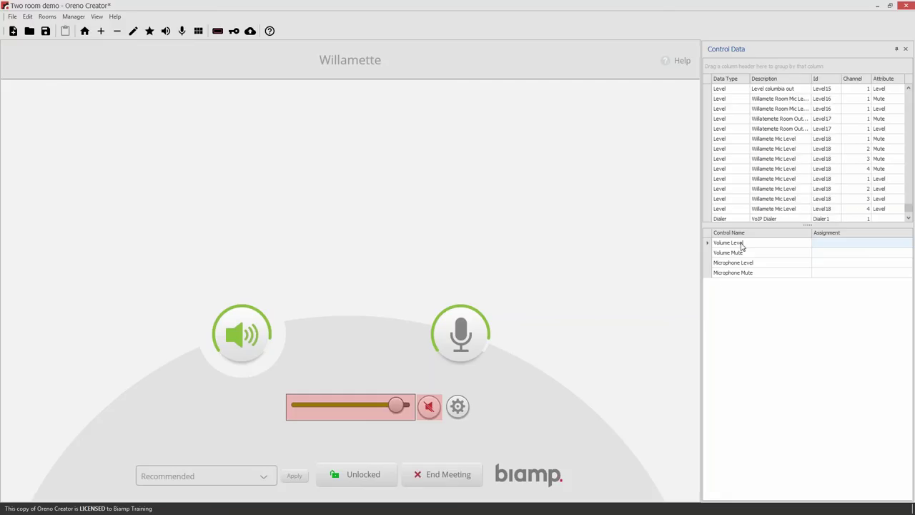
left_click_drag(812, 79, 837, 78)
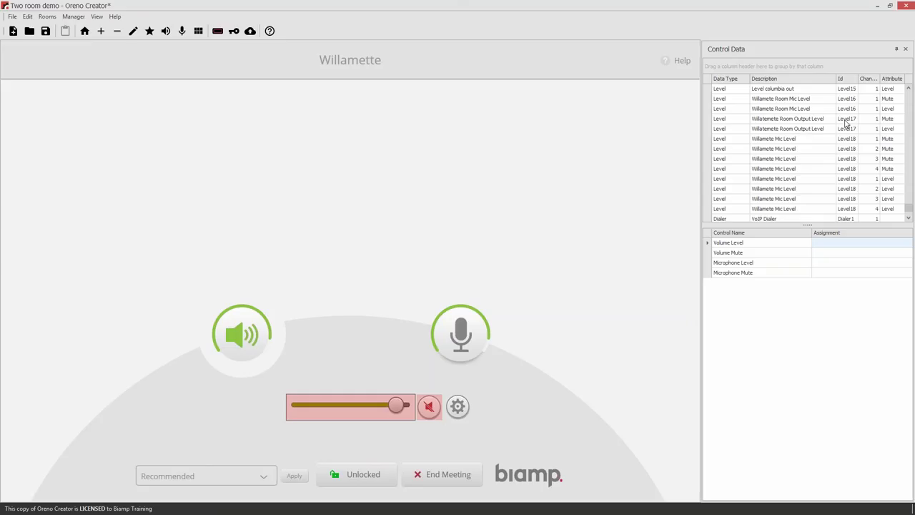
Assign Level17 Mute and Level to Willamette's volume mute and volume slider
left_click(894, 120)
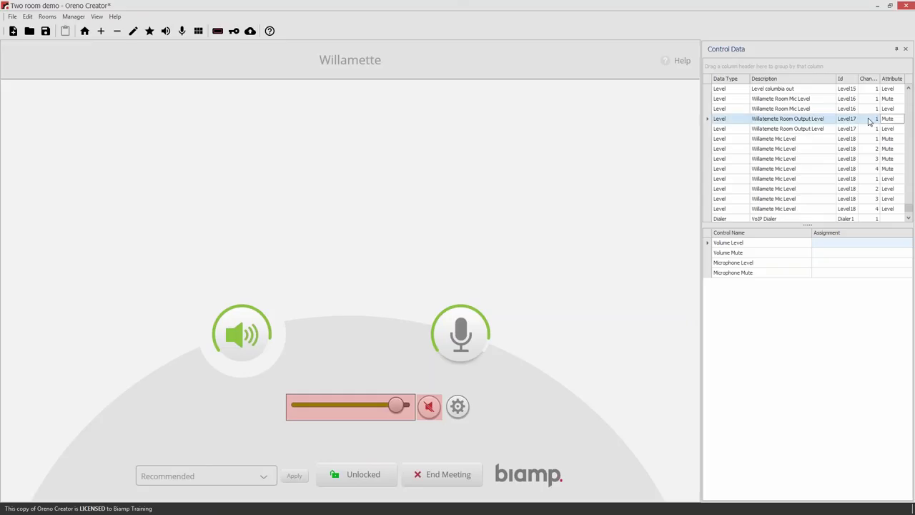
left_click(743, 121)
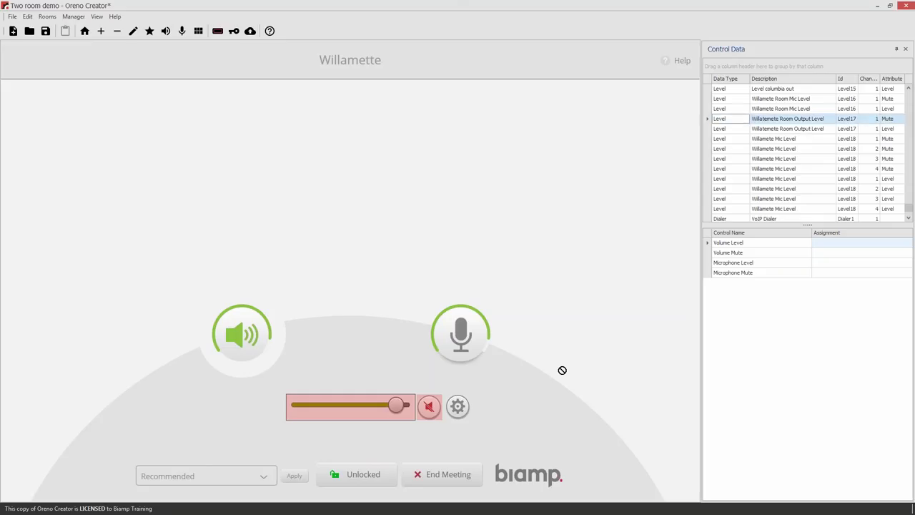
left_click_drag(429, 407, 429, 408)
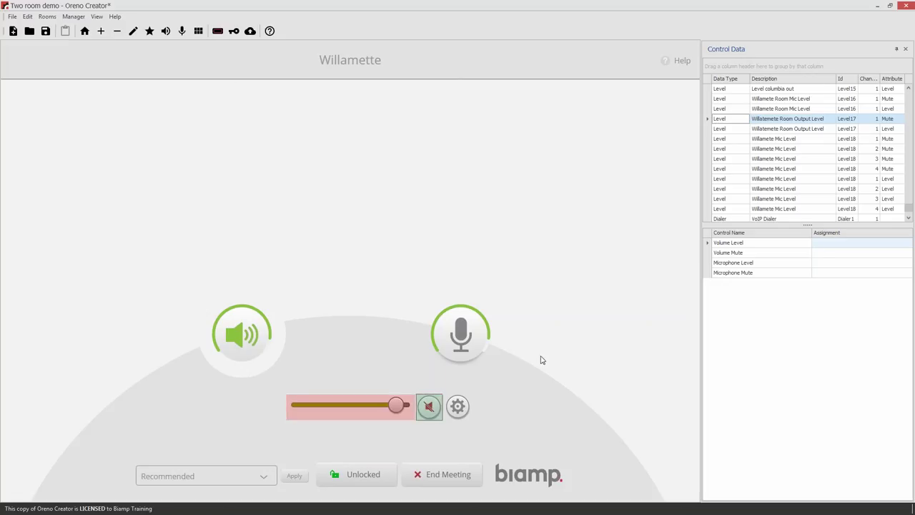
left_click(810, 131)
left_click_drag(809, 131, 361, 407)
Assign Level18 channel 1 Mute and Level to the microphone mute and level controls
left_click(476, 338)
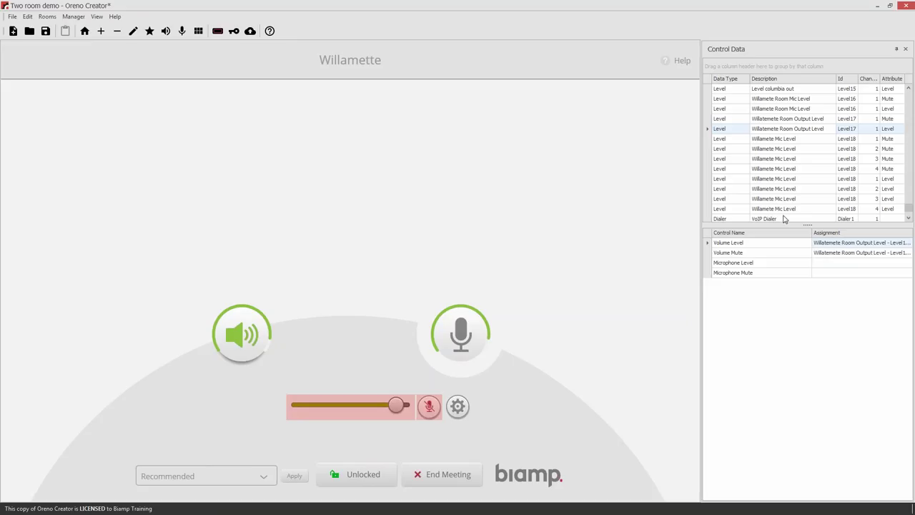
scroll(808, 218, "down", 1)
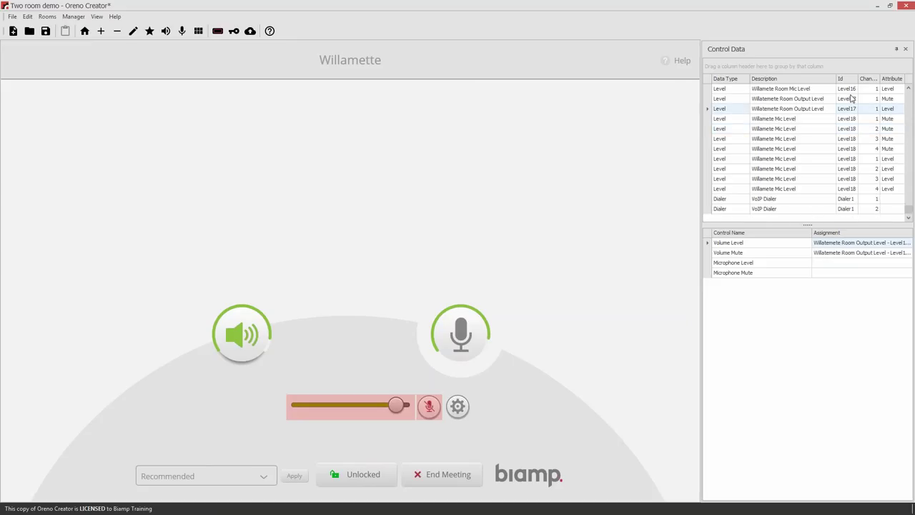
left_click_drag(799, 120, 351, 411)
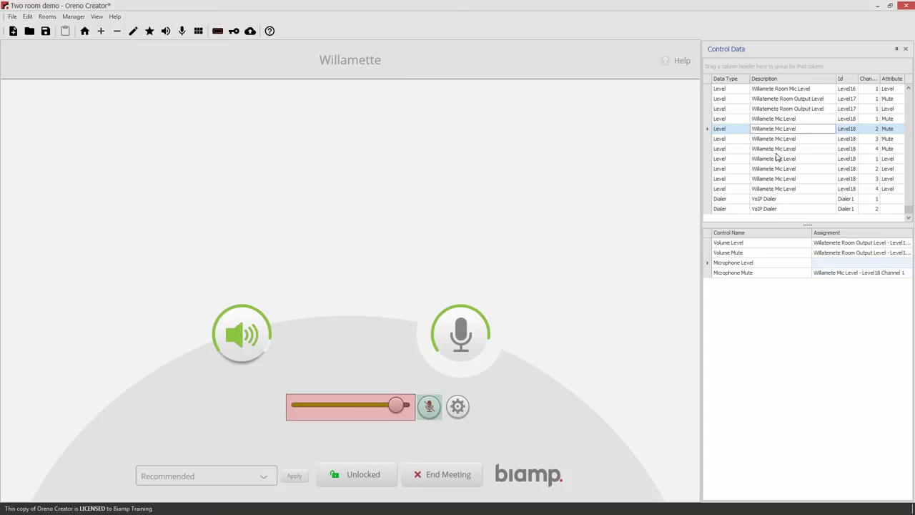
left_click_drag(719, 158, 358, 410)
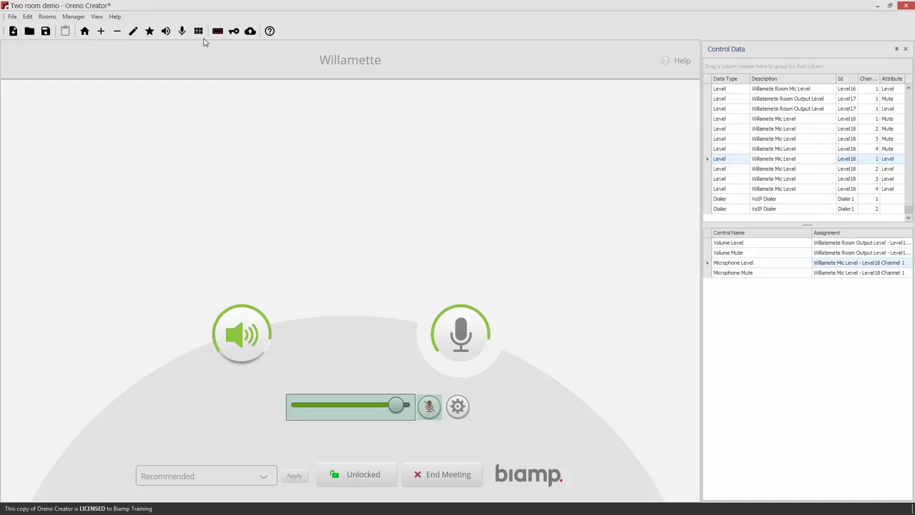
Add Mic 1 and Mic 2 to Willamette's microphones and open their level and mute panel
left_click(181, 31)
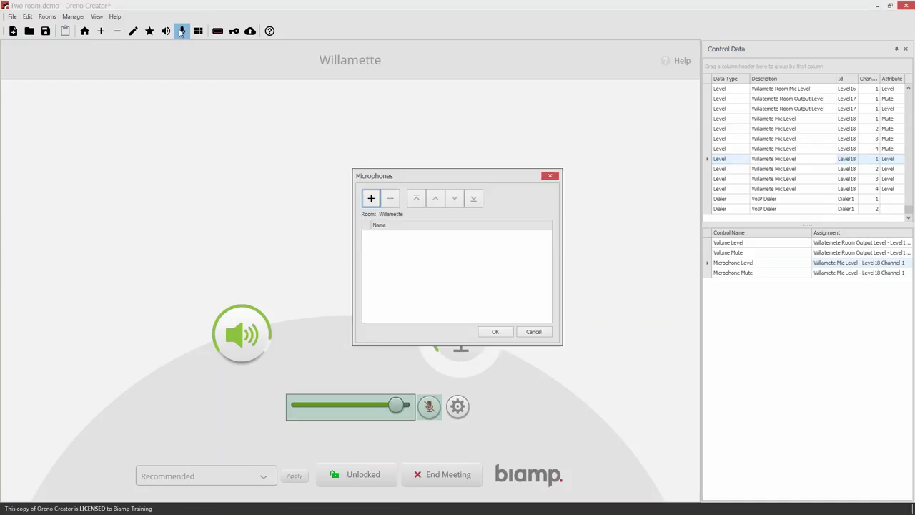
left_click(370, 200)
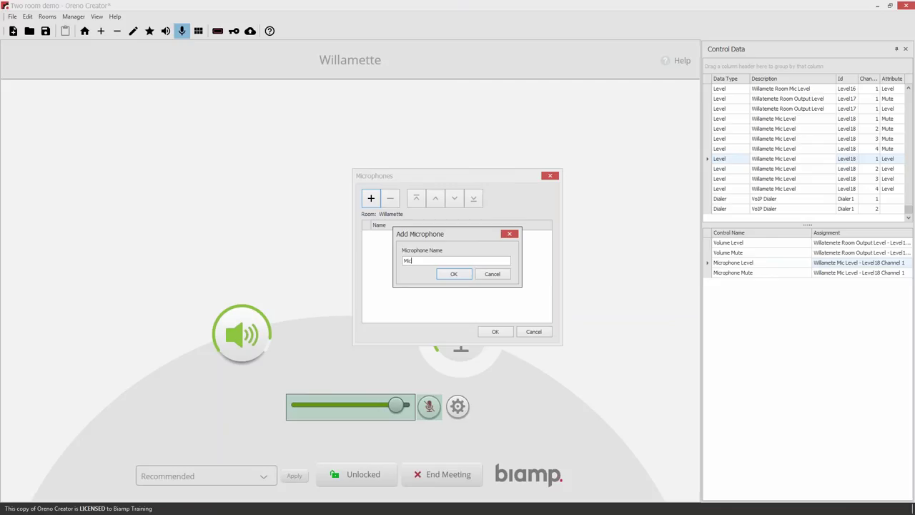
key("Return")
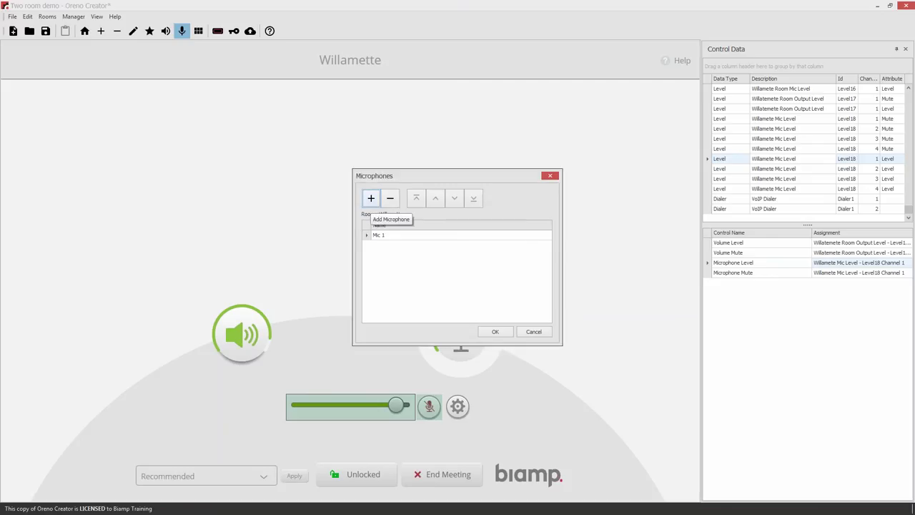
left_click(371, 198)
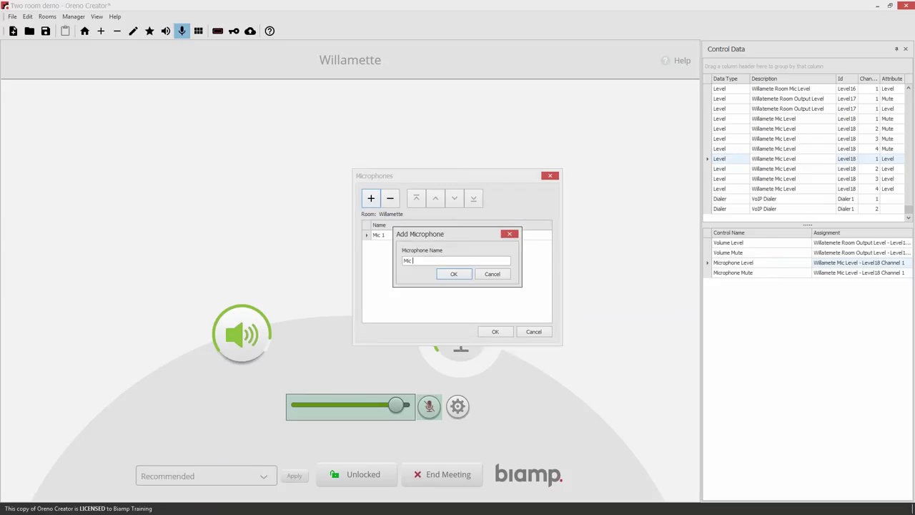
type("Mic 2")
left_click(457, 272)
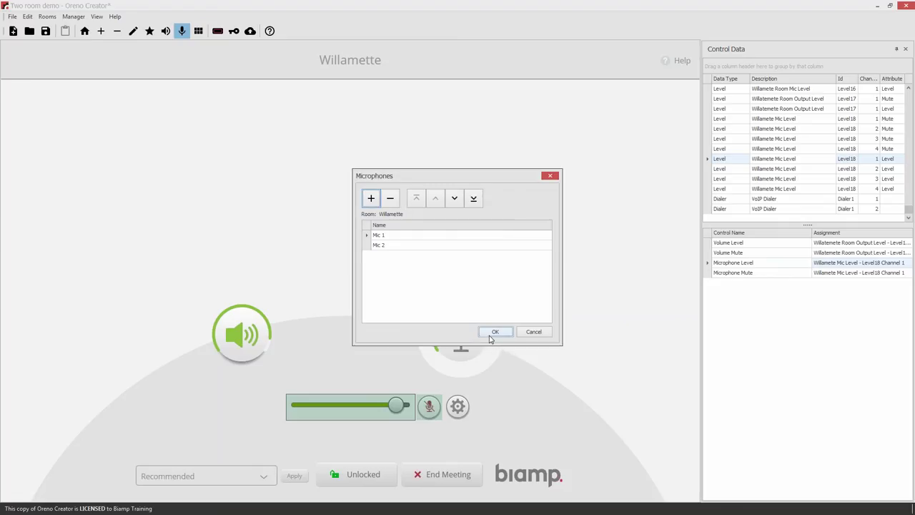
left_click(495, 331)
left_click(454, 406)
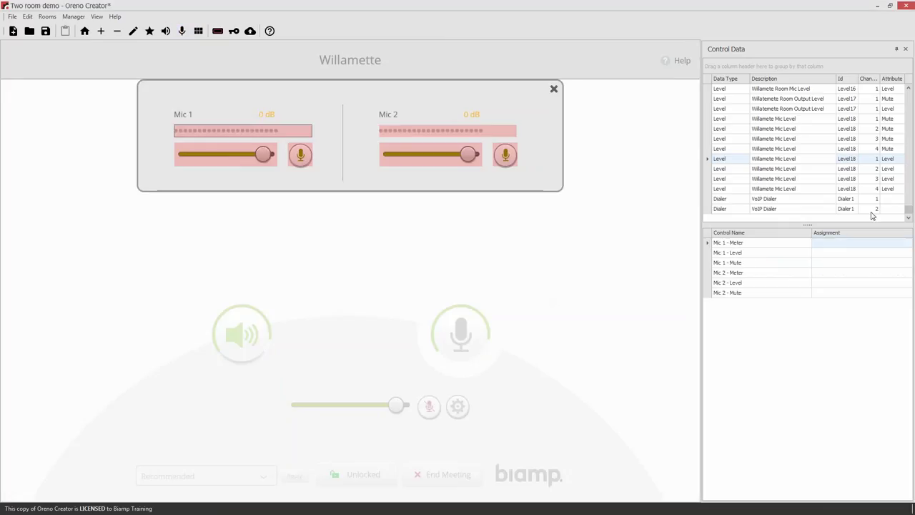
Link Level18 channel 2 mute and level to Mic 1, and channel 3 to Mic 2
left_click(820, 130)
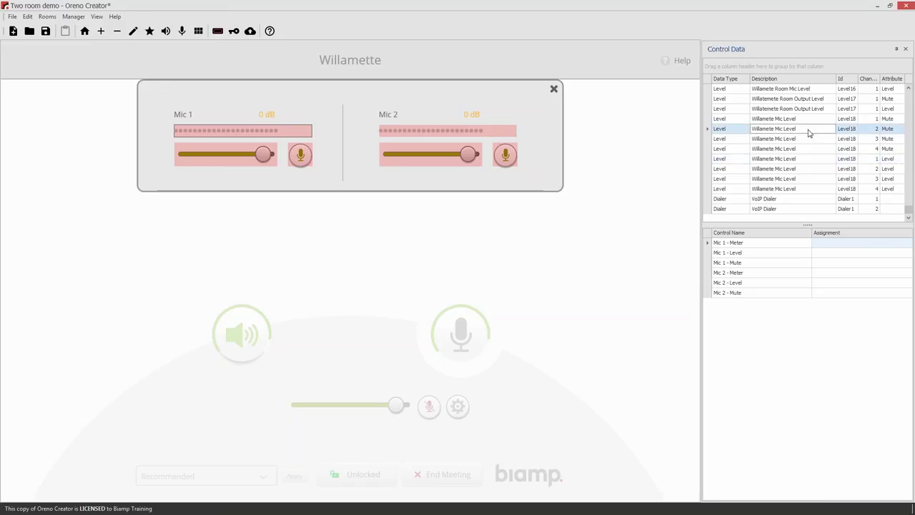
left_click_drag(808, 132, 302, 156)
left_click_drag(810, 140, 507, 156)
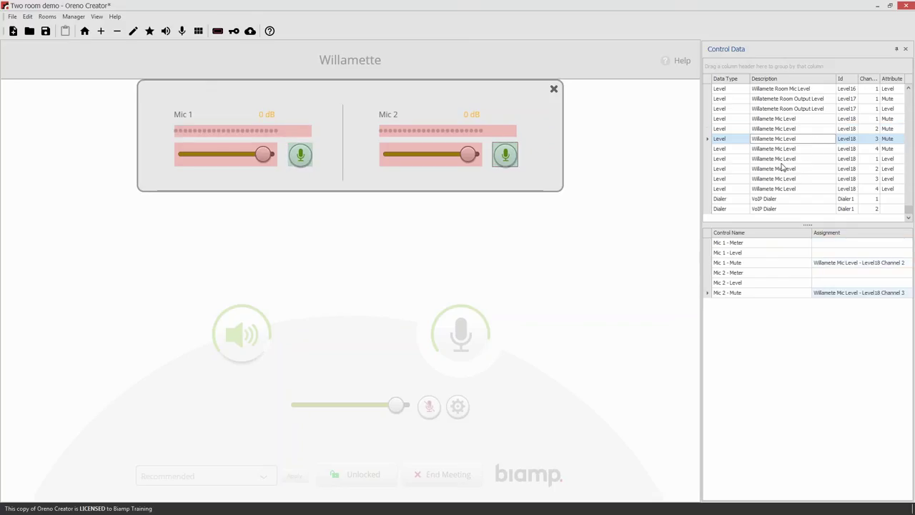
left_click_drag(812, 172, 208, 156)
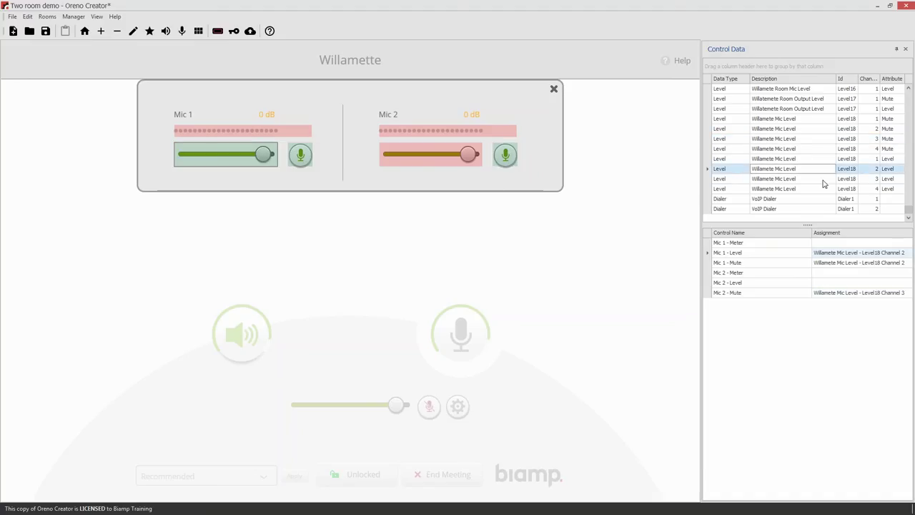
left_click_drag(823, 179, 452, 161)
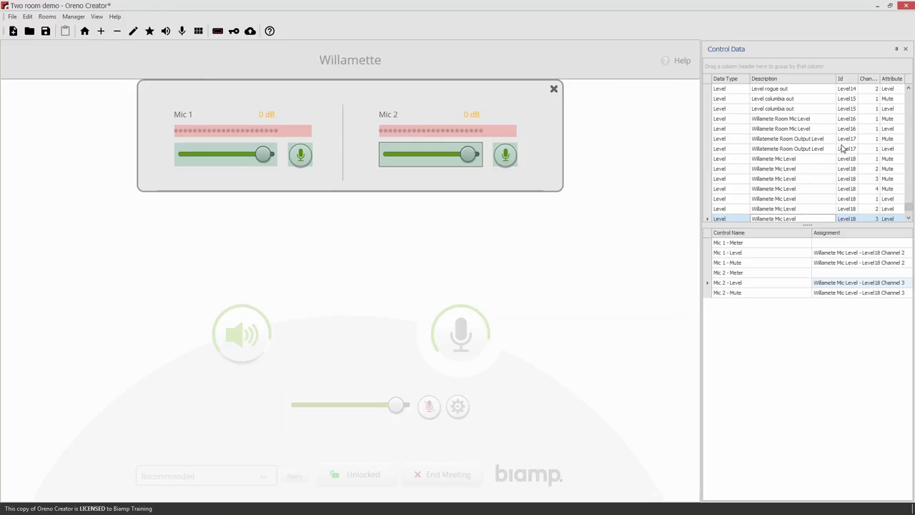
scroll(847, 150, "up", 5)
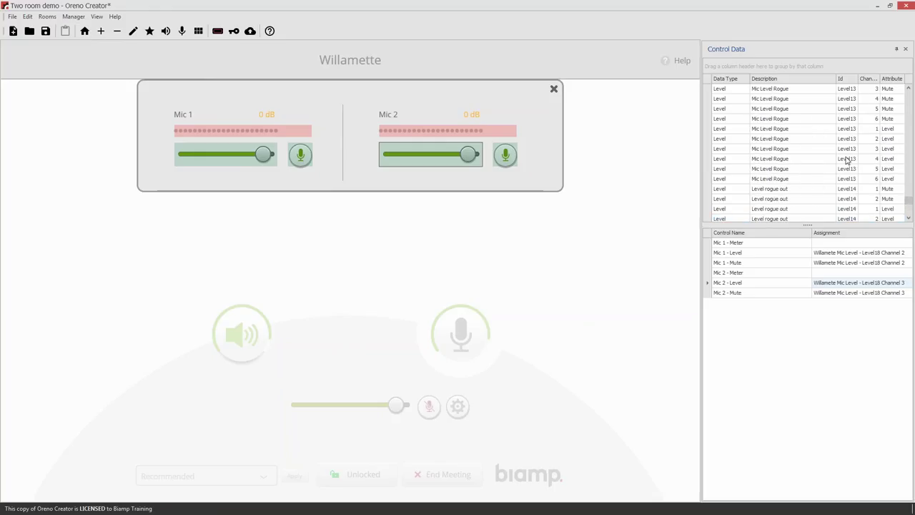
scroll(852, 136, "up", 3)
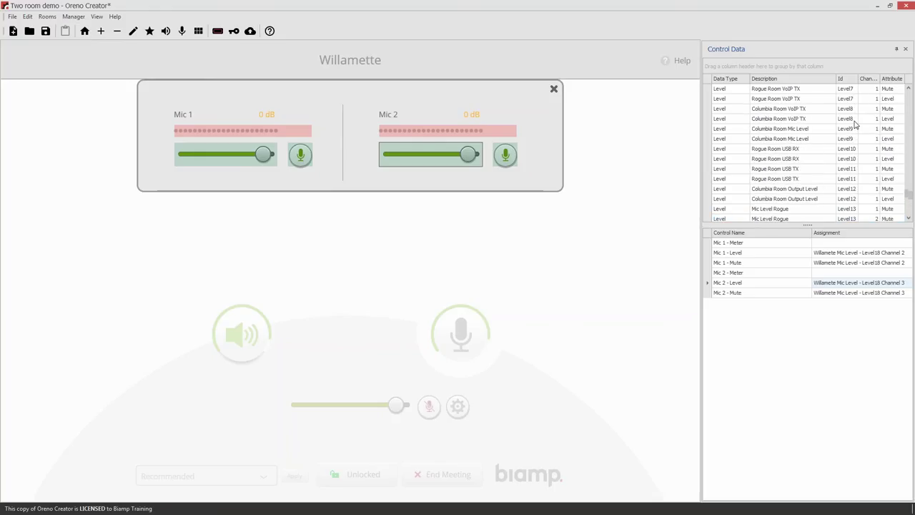
left_click(746, 79)
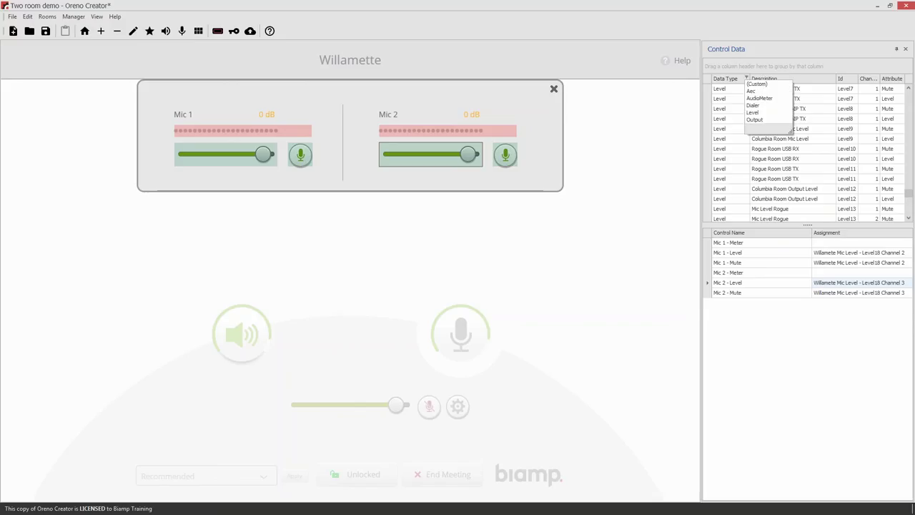
Filter to AudioMeter, link Willamete Mic meter channels 2 and 3 to the Mic 1 and Mic 2 meters, and close the panel
left_click(757, 98)
scroll(818, 157, "down", 10)
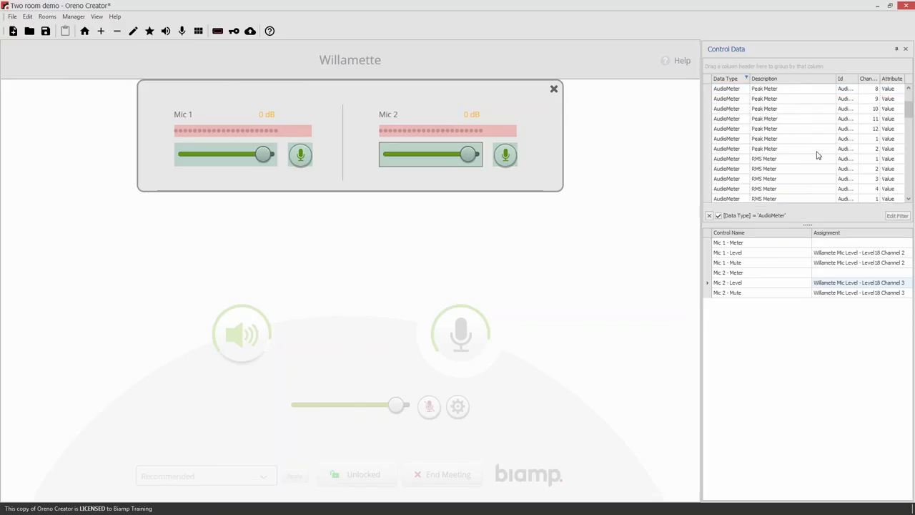
scroll(819, 152, "down", 5)
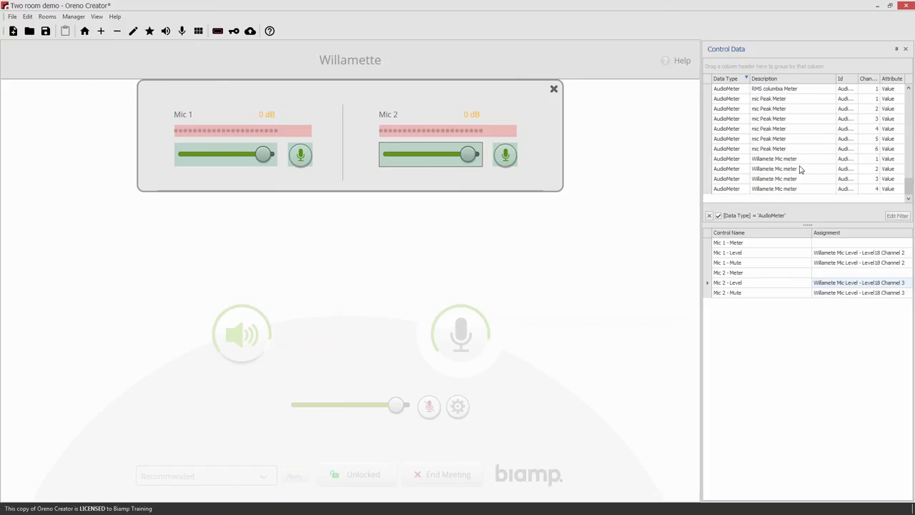
left_click_drag(831, 173, 279, 134)
left_click_drag(807, 180, 486, 136)
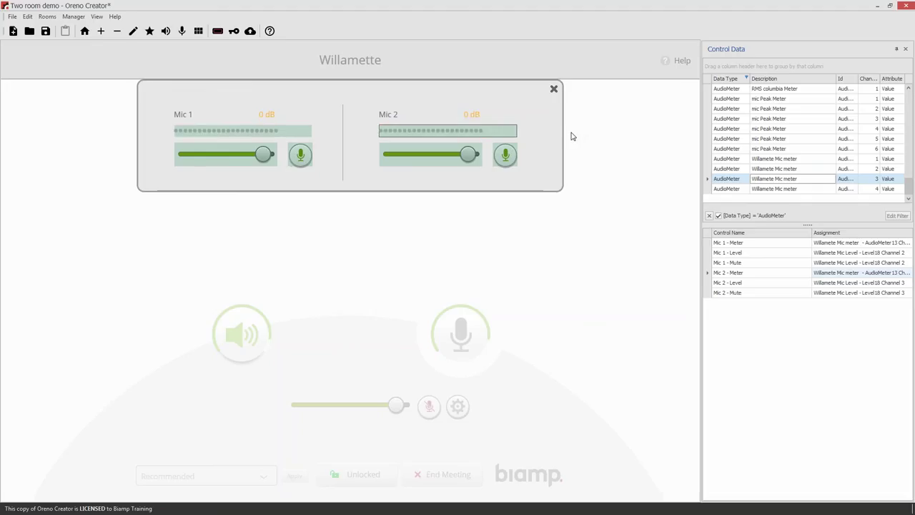
left_click(554, 89)
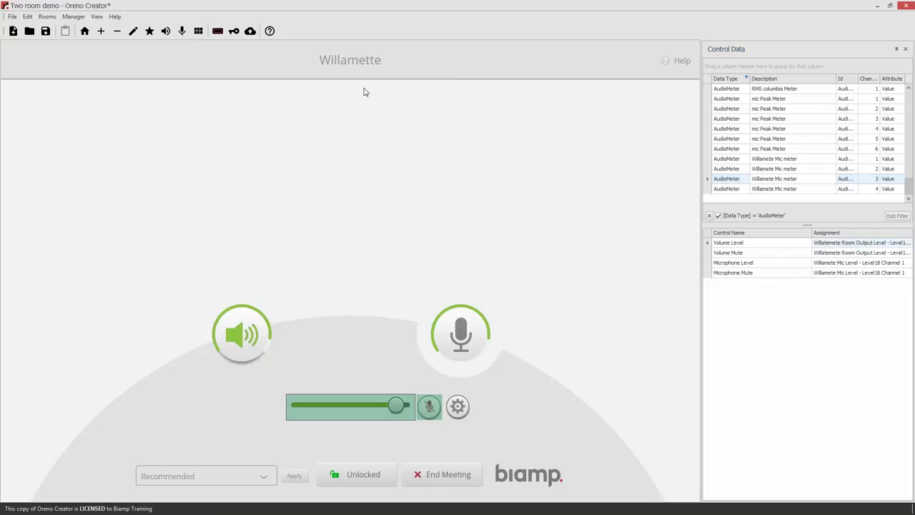
Save the design and log in to assign Tesira systems to rooms
left_click(217, 31)
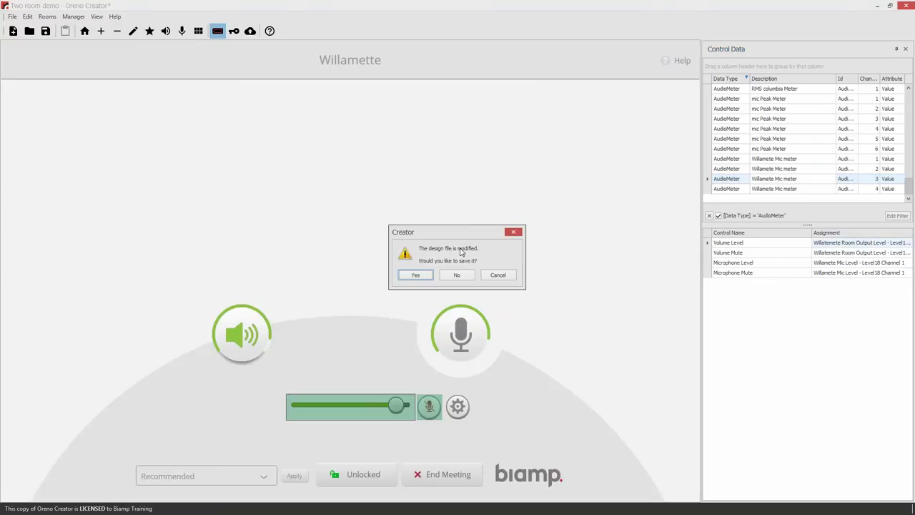
left_click(424, 276)
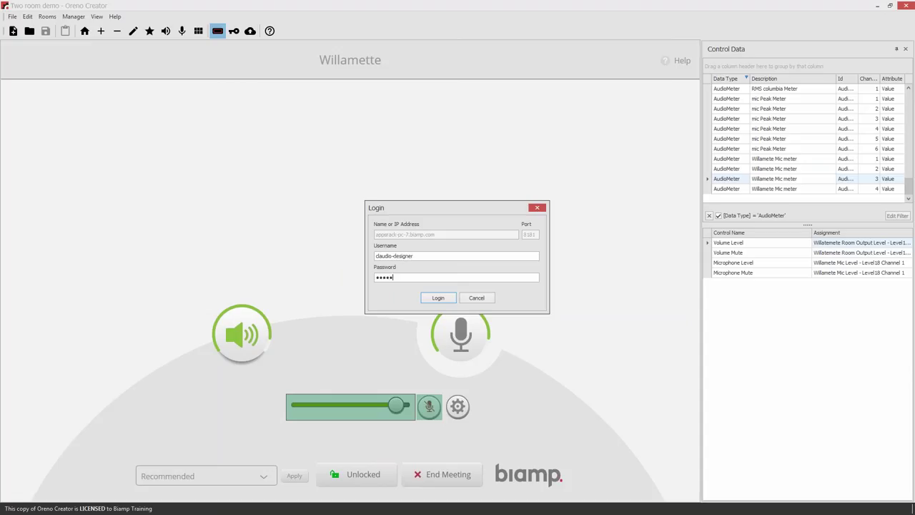
key("Return")
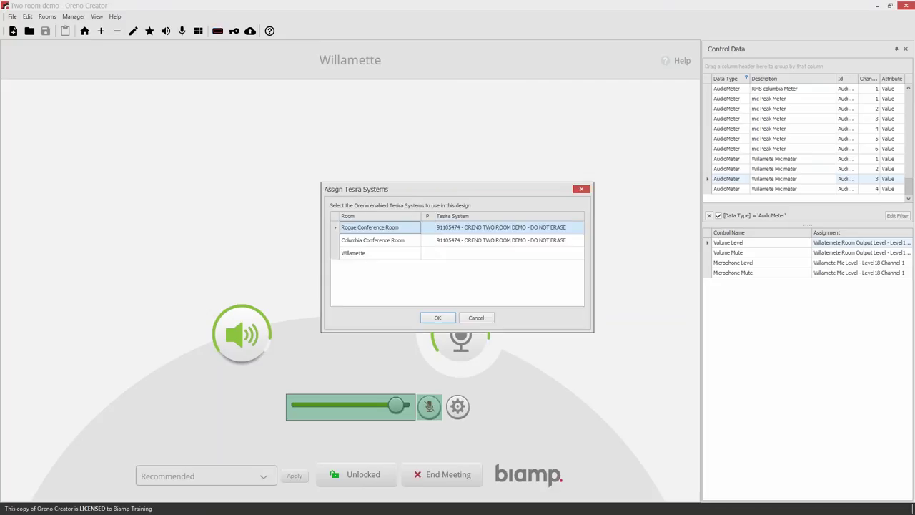
Assign Willamette to the 91105474 ORENO TWO ROOM DEMO Tesira system and confirm
left_click(429, 228)
left_click(461, 255)
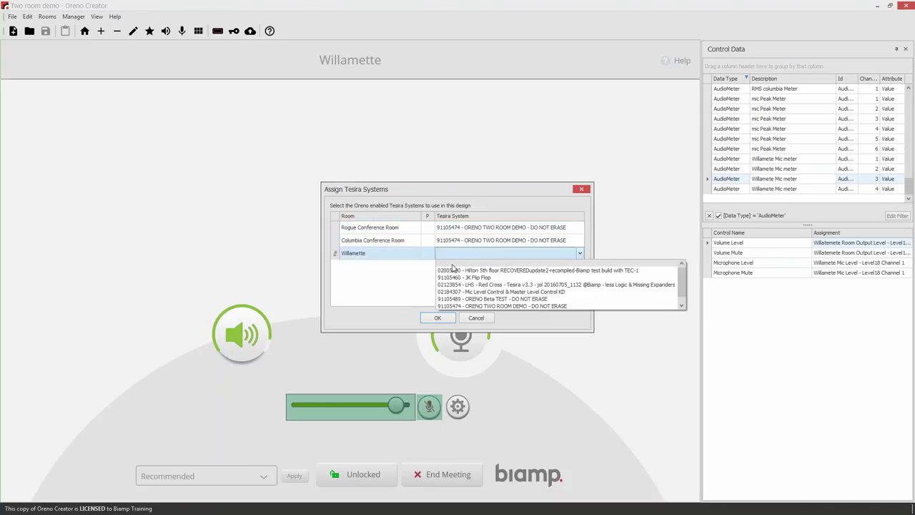
left_click(496, 306)
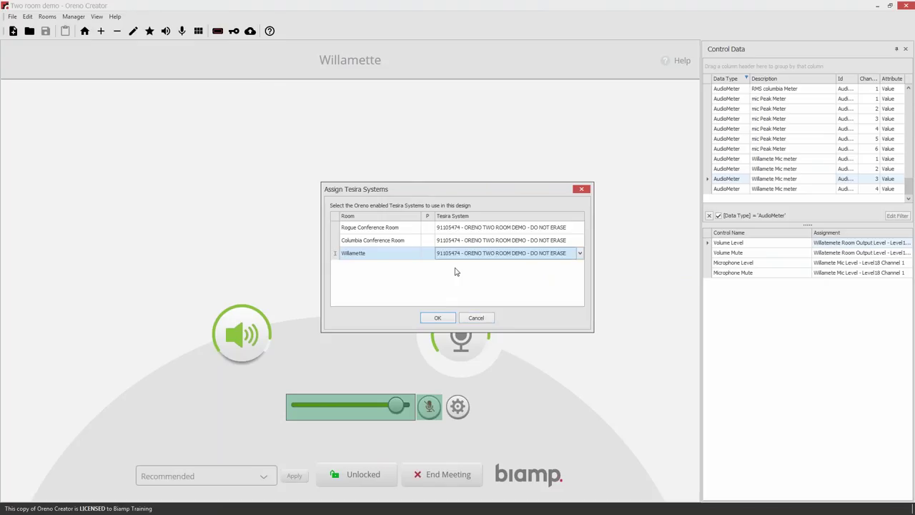
left_click(437, 319)
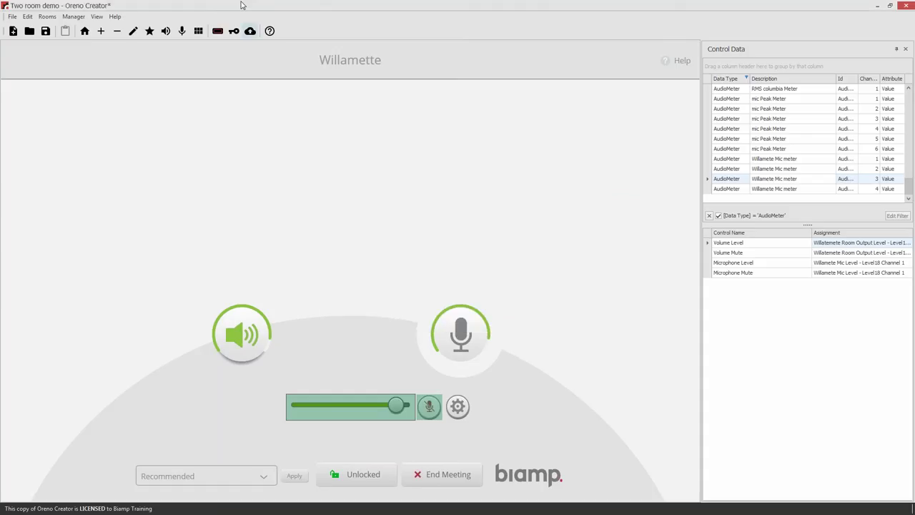
Save the design for sending and take Oreno offline immediately so all three rooms read OK
left_click(250, 30)
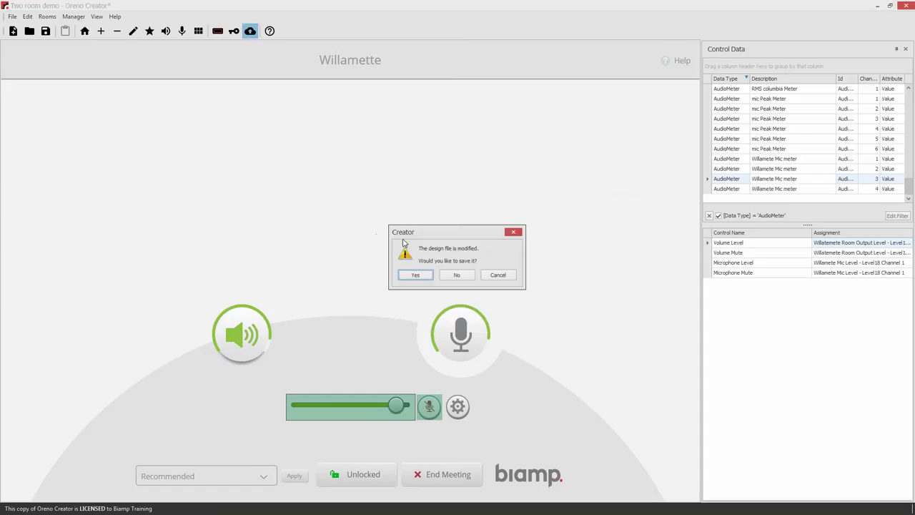
left_click(419, 277)
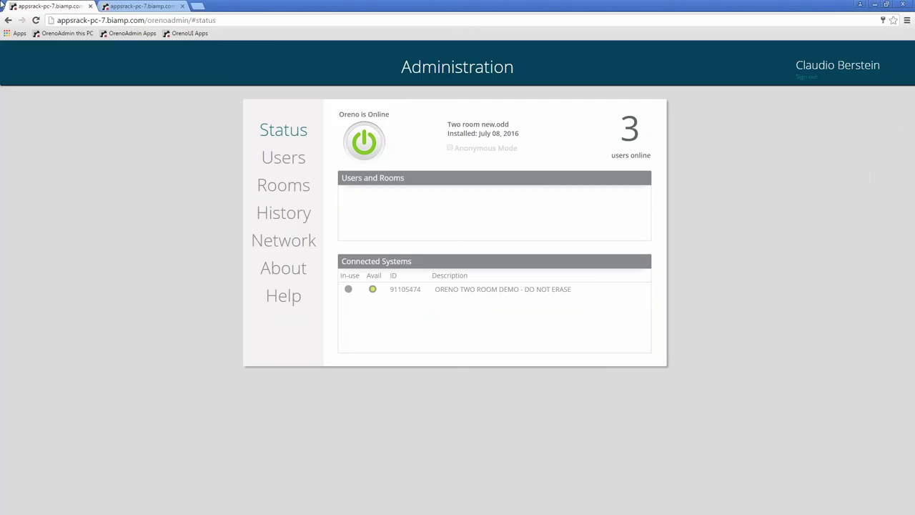
left_click(351, 148)
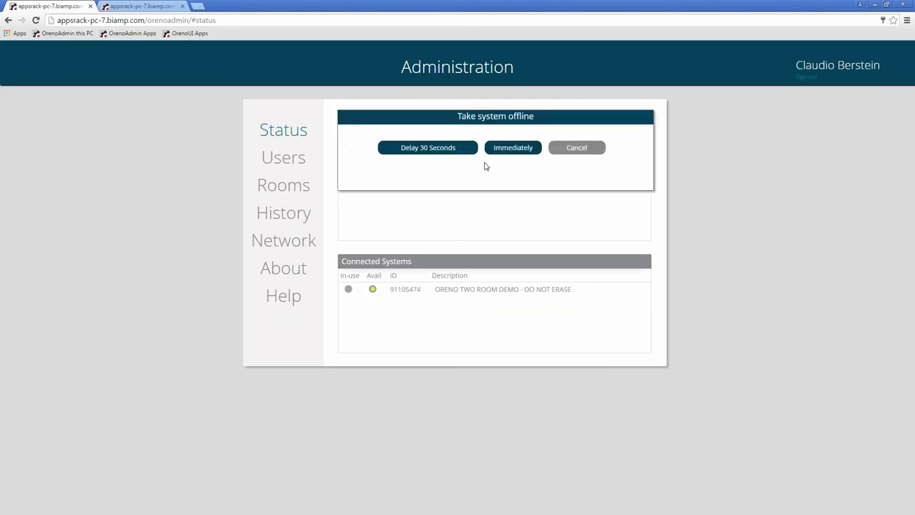
left_click(507, 152)
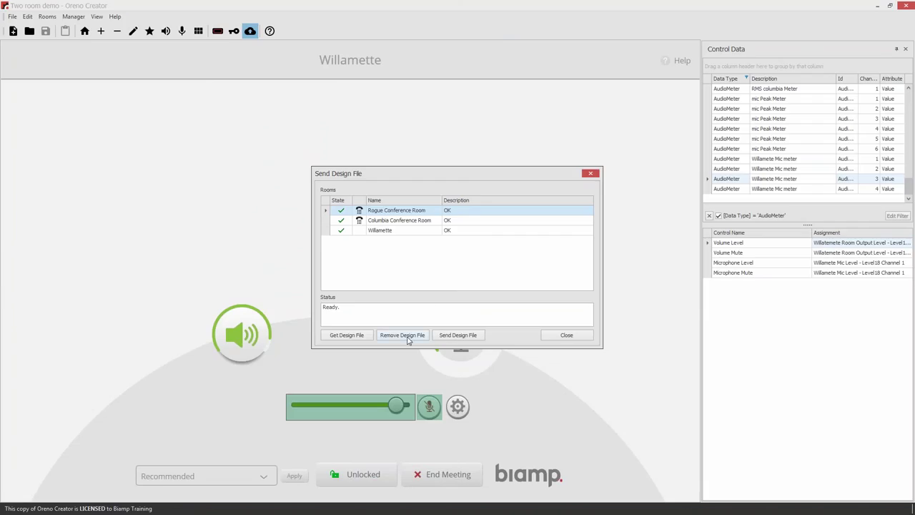
Send the Willamette design file to Manager and dismiss the success message
left_click(455, 339)
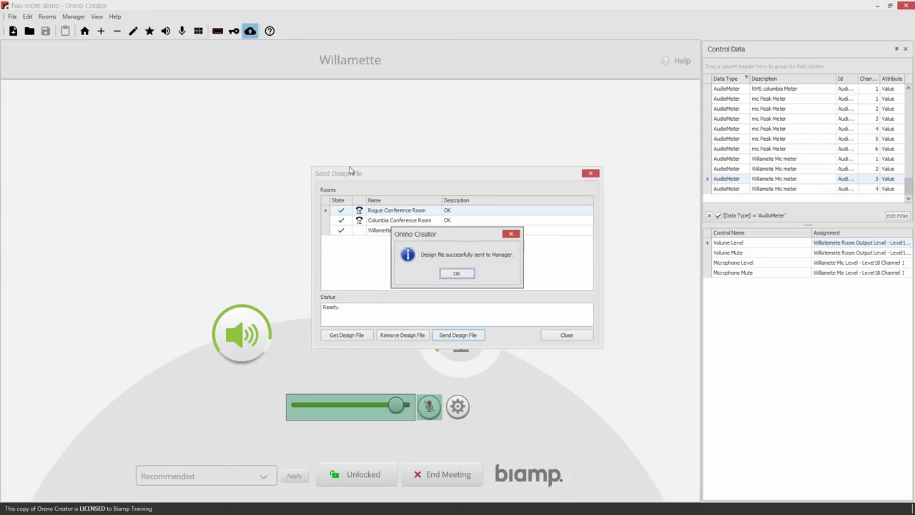
left_click(457, 274)
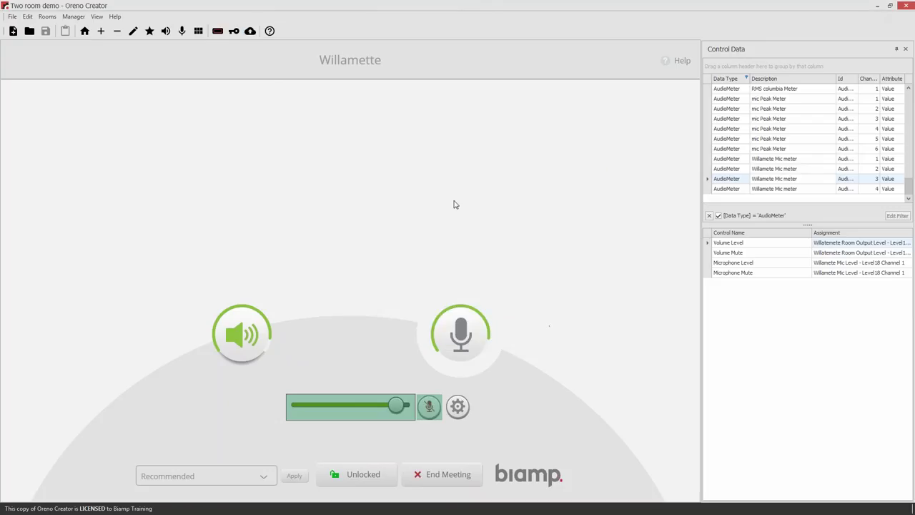
Bring Oreno online and open the local demo user under Local Users Only
left_click(877, 6)
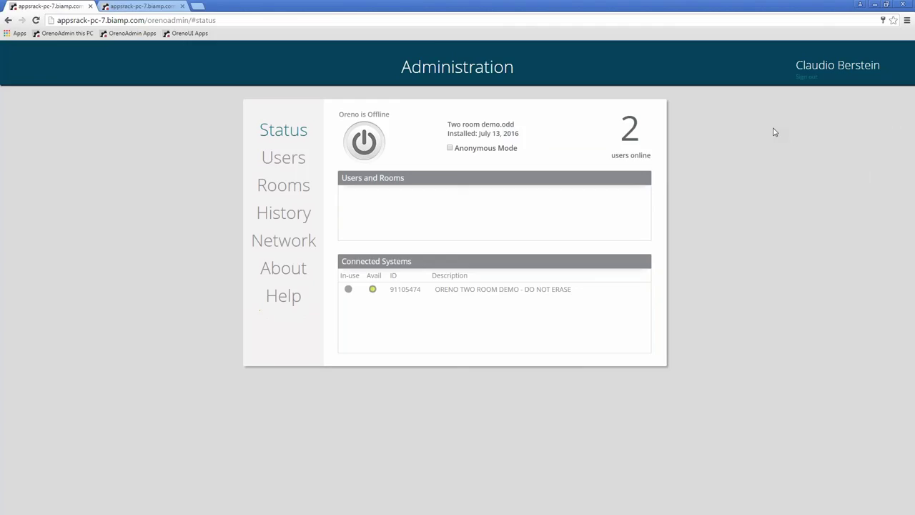
left_click(375, 150)
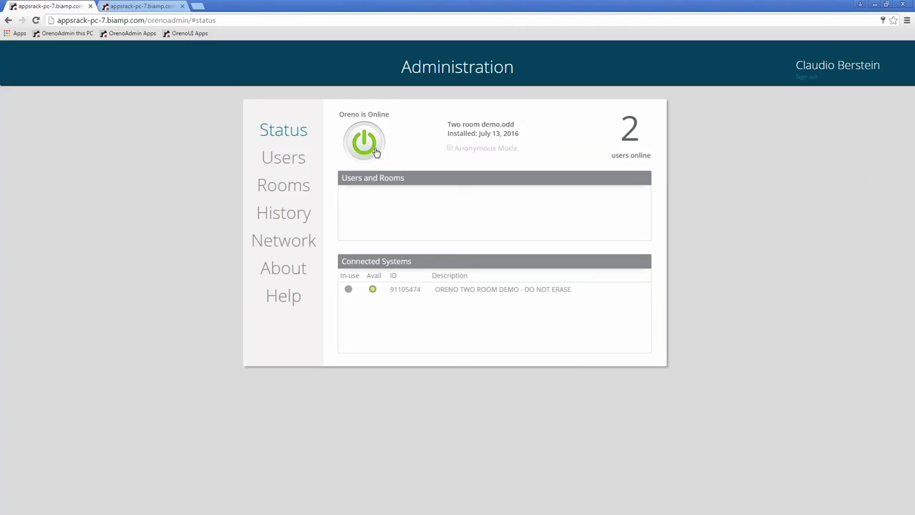
left_click(296, 161)
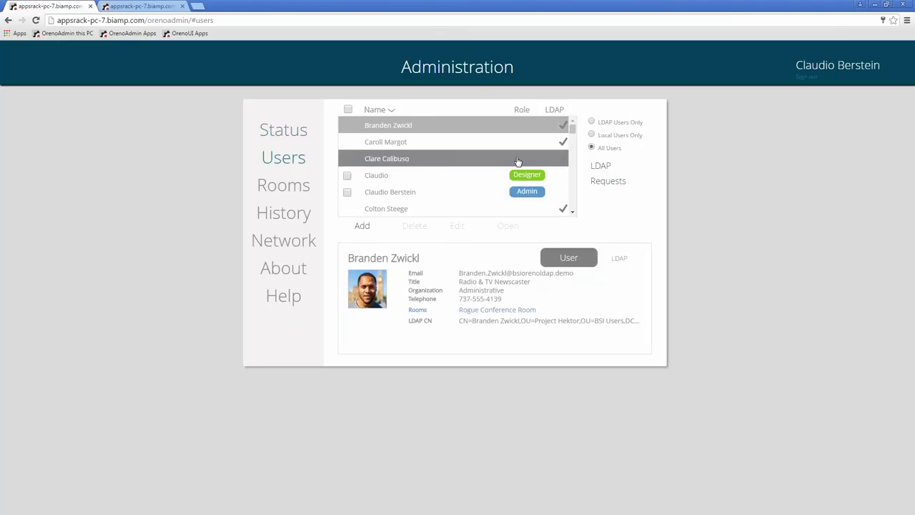
left_click(591, 136)
left_click(398, 160)
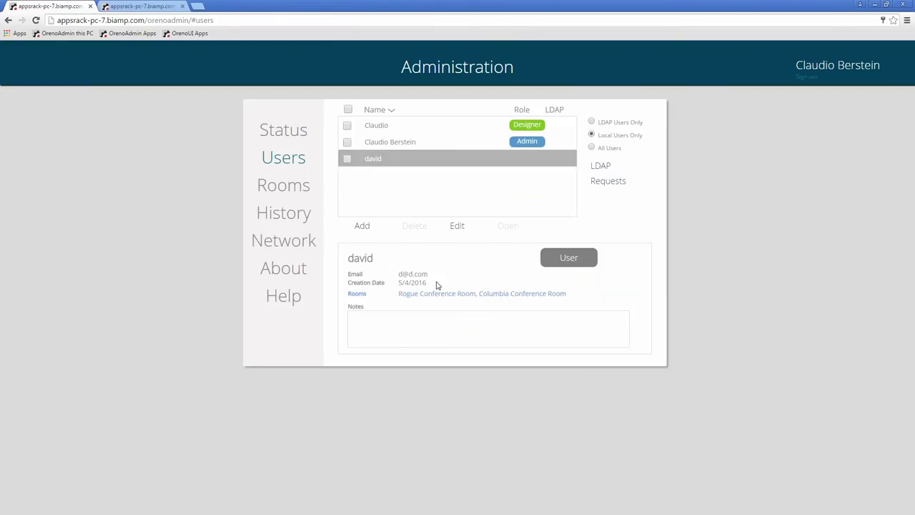
Give the local user access to Willamette, verify their room list, and go to the Oreno login page
left_click(358, 293)
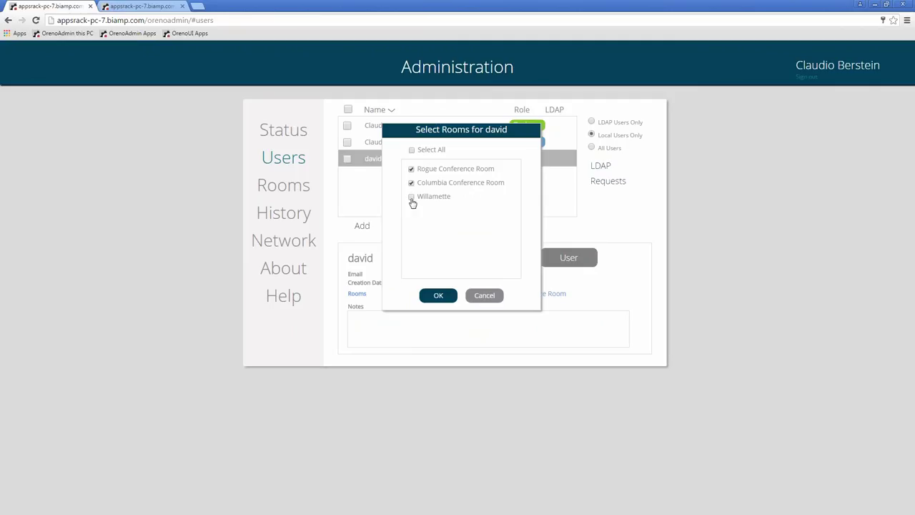
left_click(438, 295)
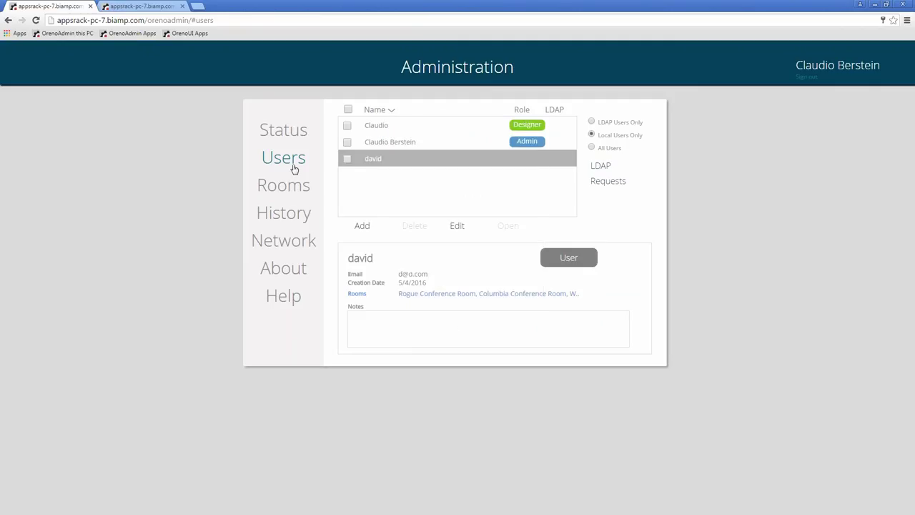
left_click(288, 188)
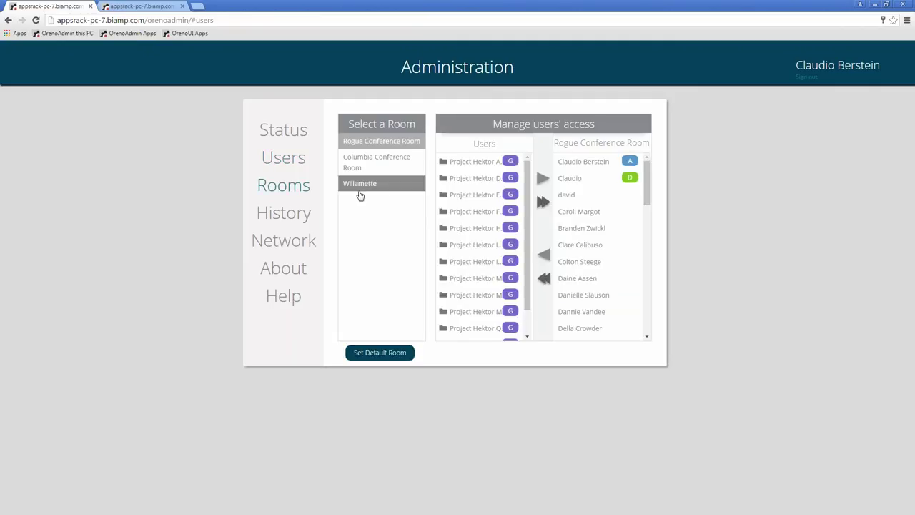
left_click(289, 160)
left_click(375, 163)
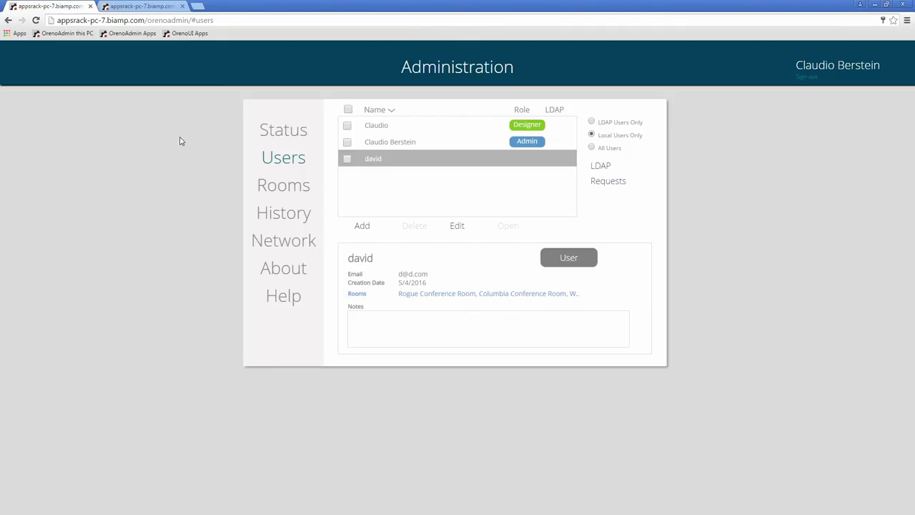
left_click(126, 7)
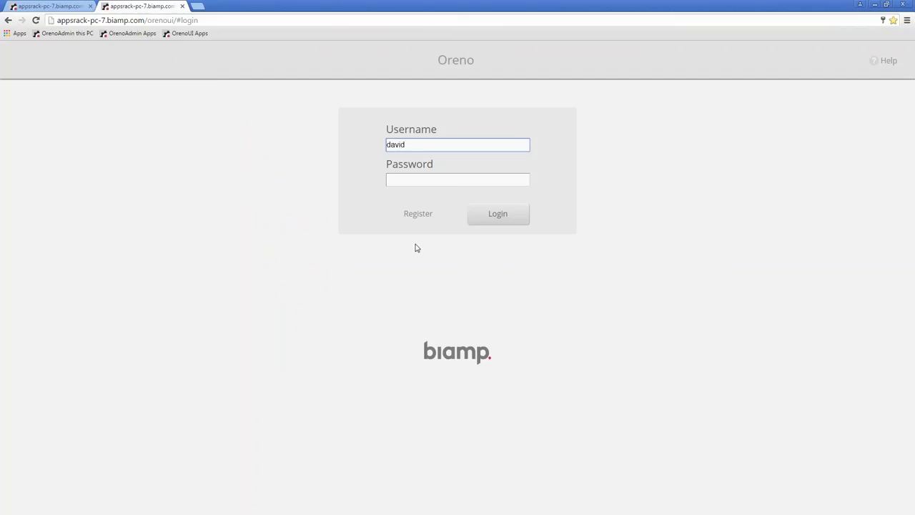
Sign in with the account password and start Willamette with the Recommended setting
key("Tab")
type("***")
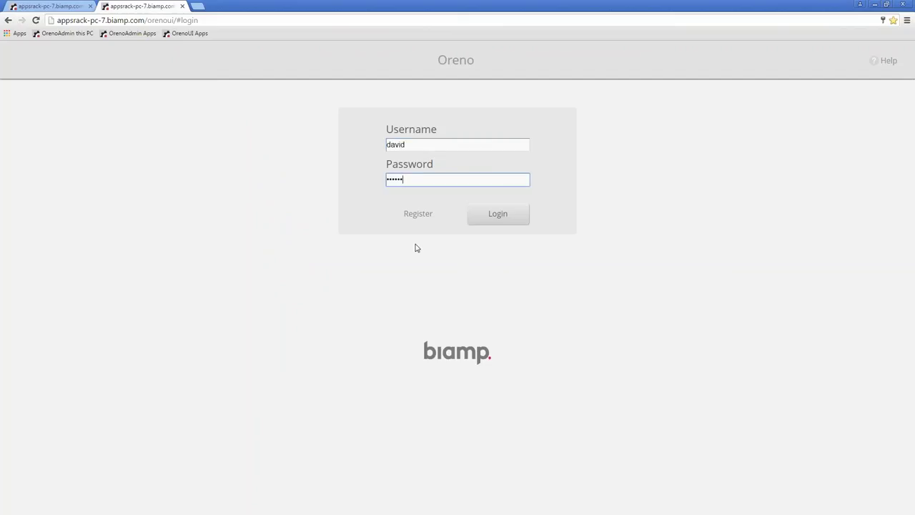
key("Return")
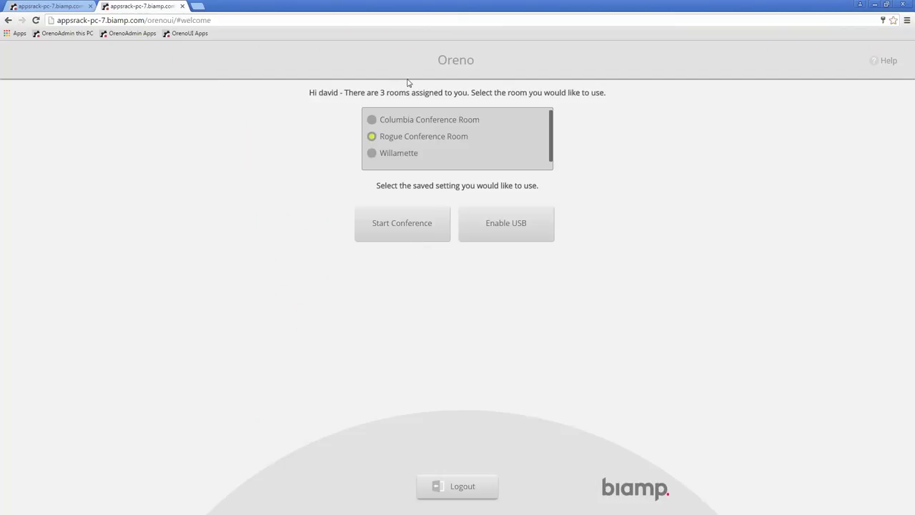
left_click(384, 156)
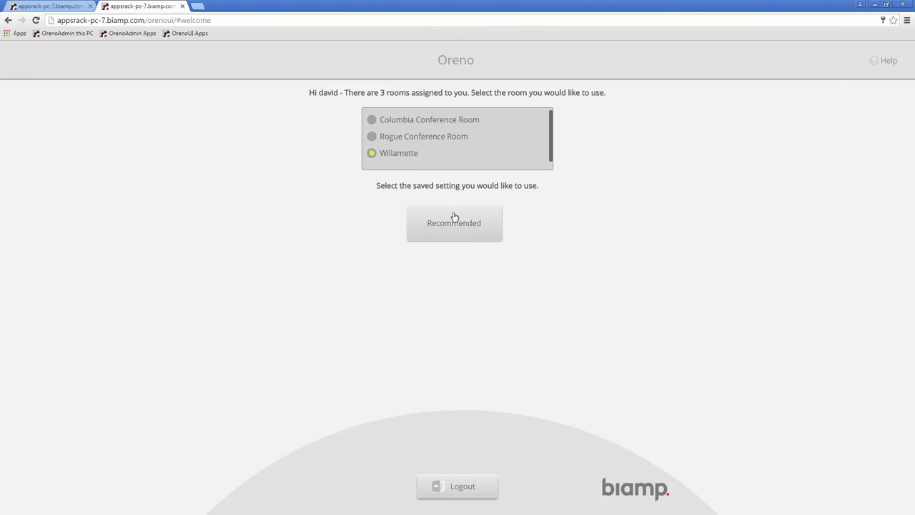
left_click(457, 220)
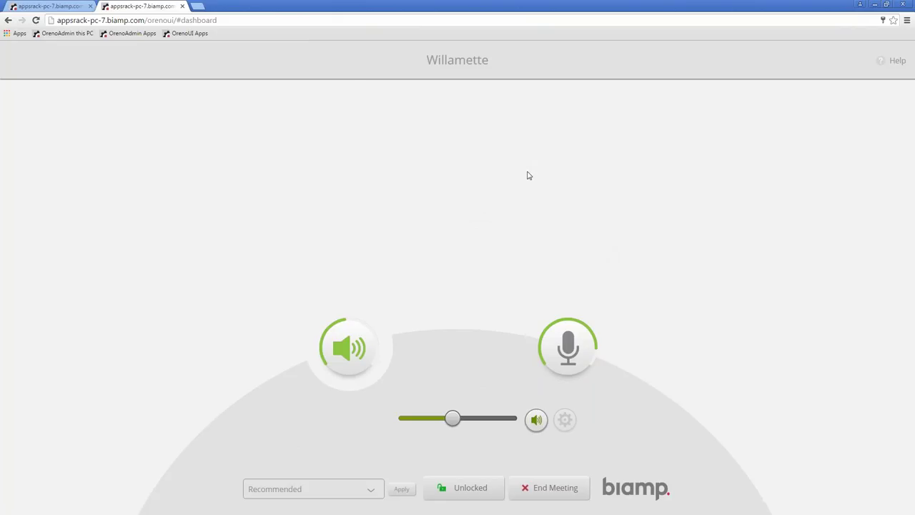
Raise the room volume and toggle speaker and microphone mute off and on
mouse_move(454, 426)
left_mouse_down()
mouse_move(490, 426)
mouse_move(471, 426)
left_mouse_up()
left_click(538, 422)
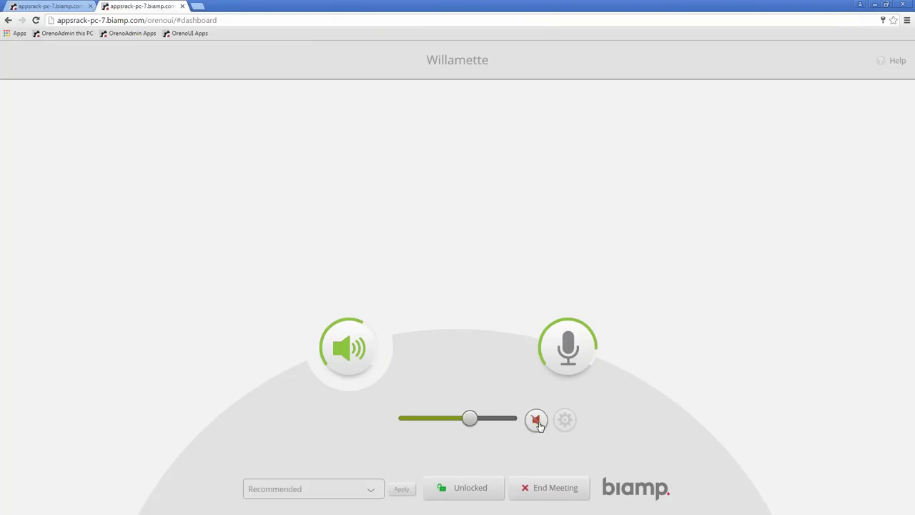
left_click(538, 422)
left_click(556, 363)
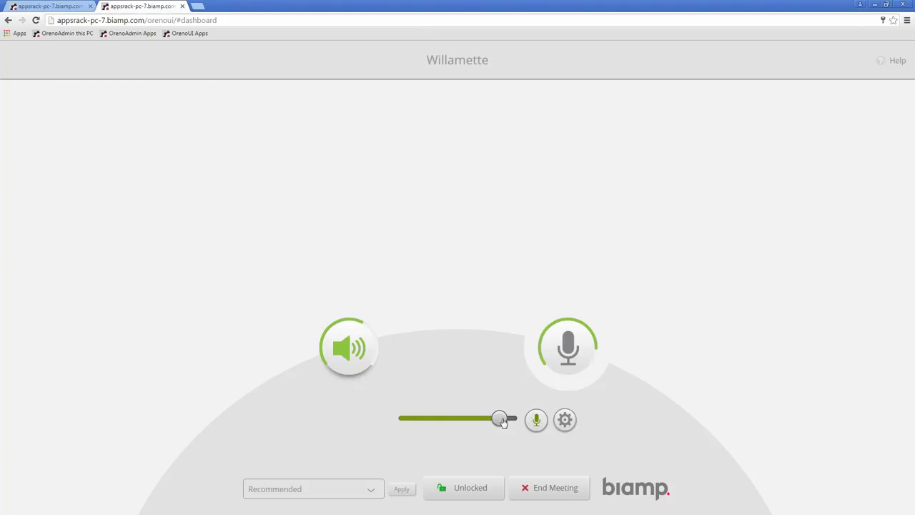
left_click(536, 424)
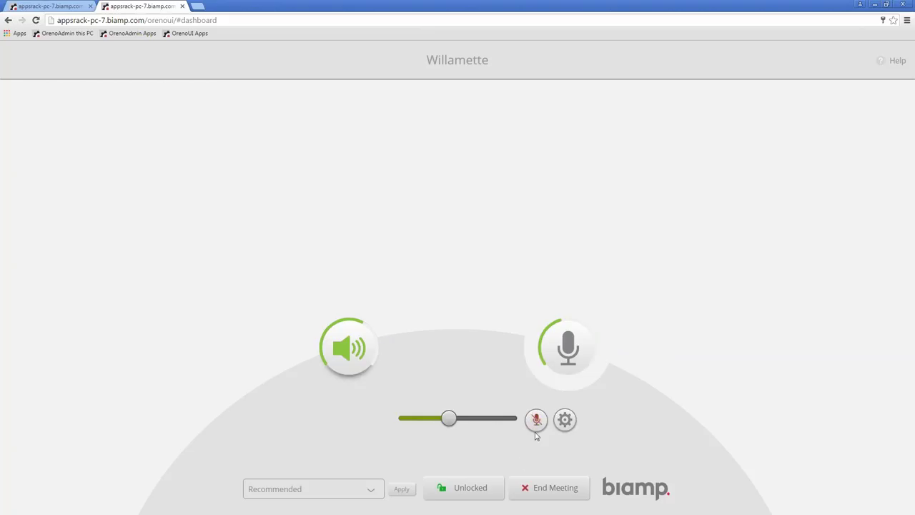
left_click(536, 423)
Turn Mic 1 down to -88 dB and toggle its mute in the microphone settings
left_click(565, 420)
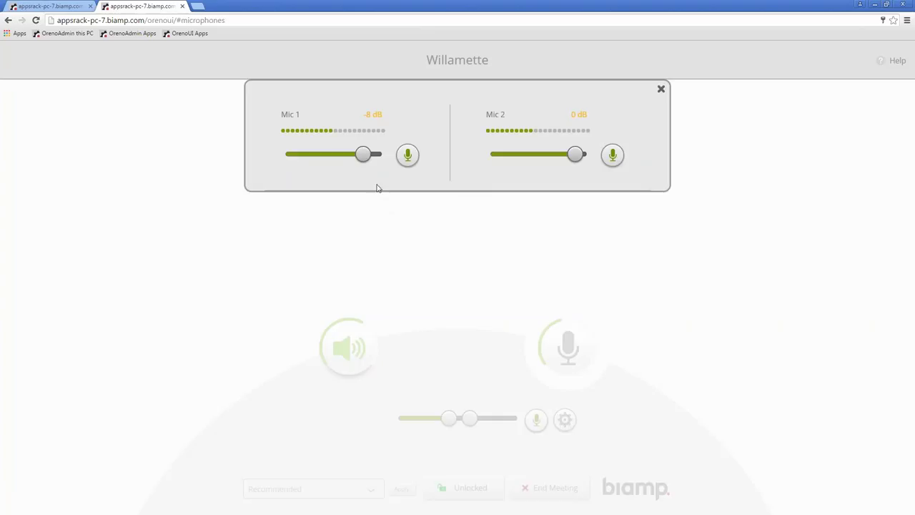
mouse_move(364, 153)
left_mouse_down()
mouse_move(304, 154)
mouse_move(355, 154)
left_mouse_up()
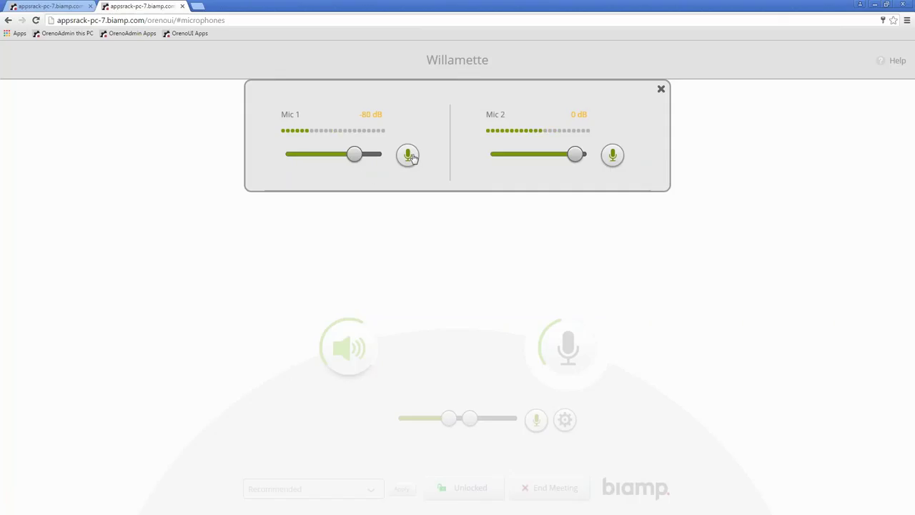
left_click(409, 157)
left_click(411, 161)
left_click(662, 89)
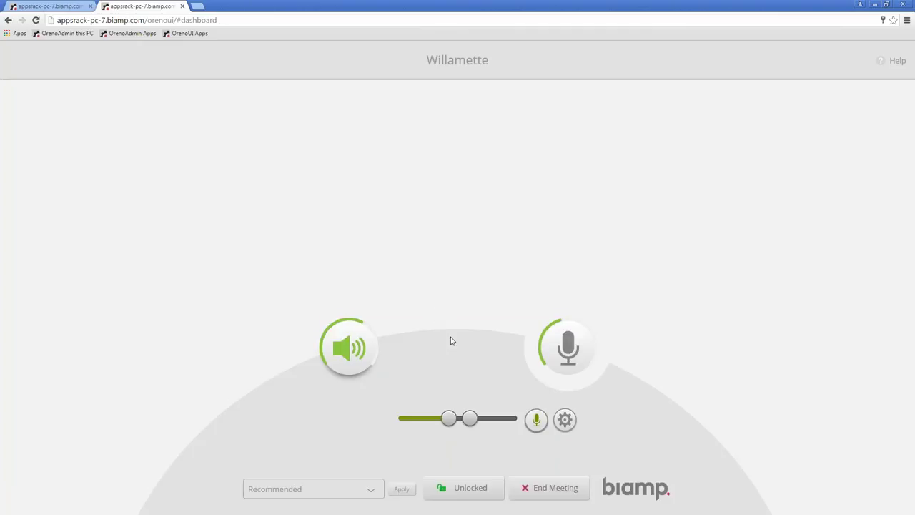
End the Willamette meeting and select Rogue Conference Room
left_click(544, 488)
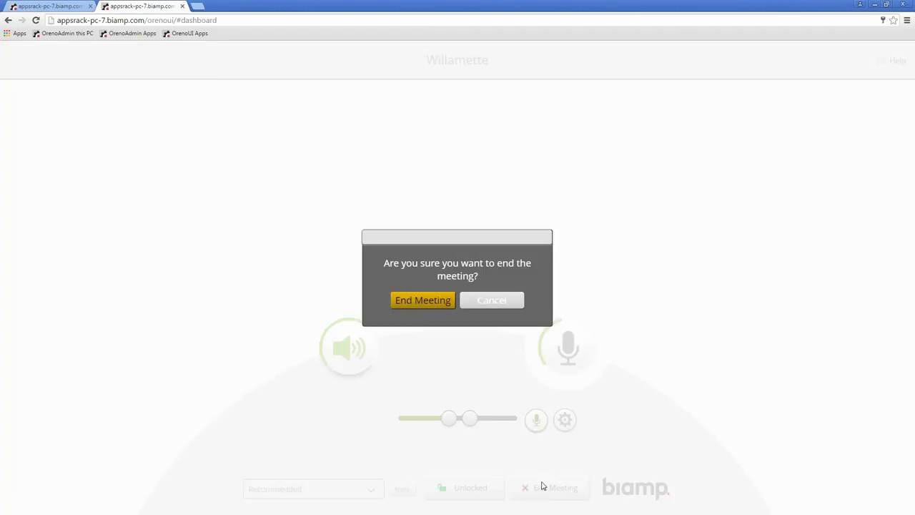
left_click(426, 302)
left_click(380, 137)
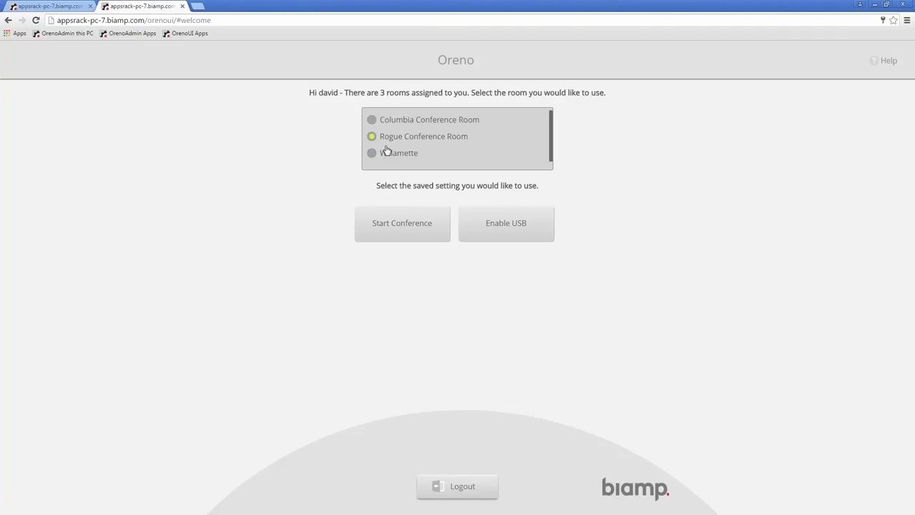
Start a conference in Rogue Conference Room and minimize Chrome to the desktop
left_click(391, 234)
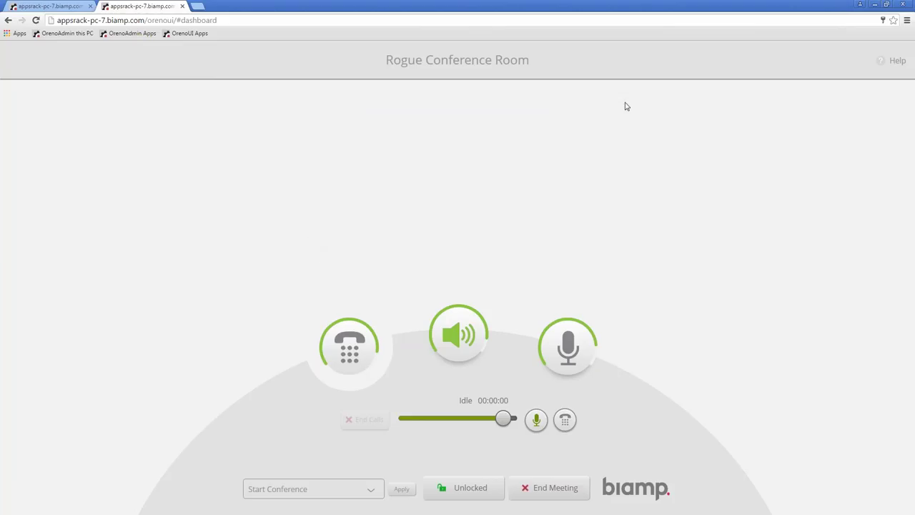
left_click(874, 4)
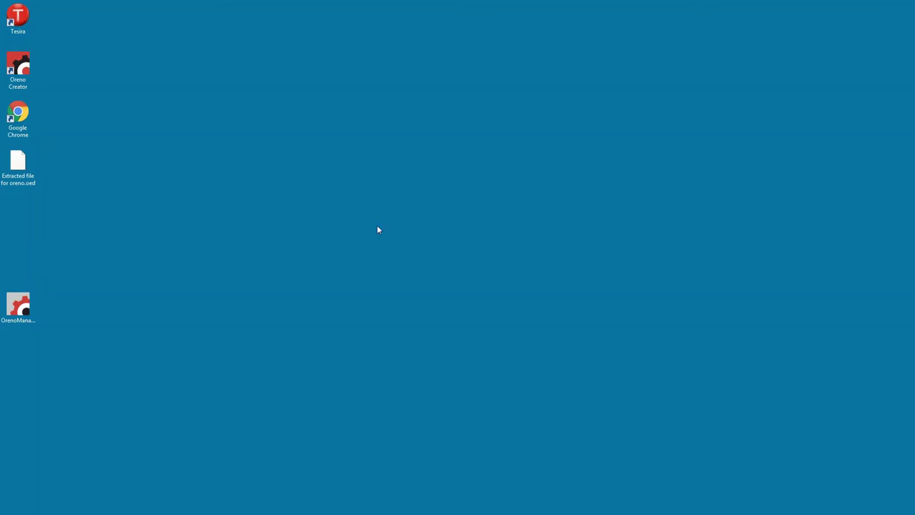